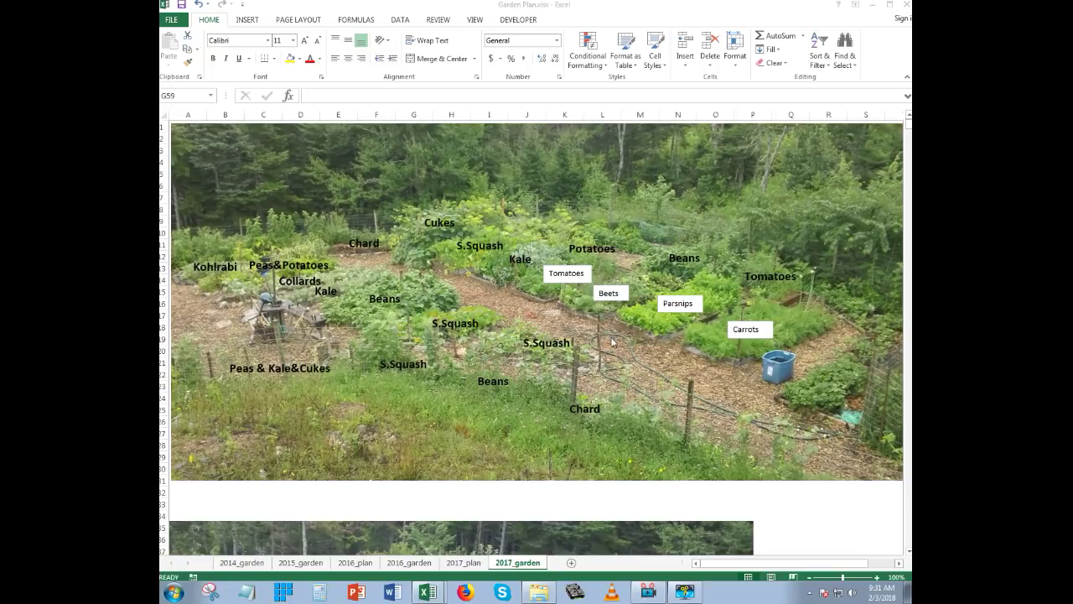
Nudge the Tomatoes label slightly left and up beside Kale, then put the cursor at its text end.
{"action": "left_click", "coordinate": [569, 268]}
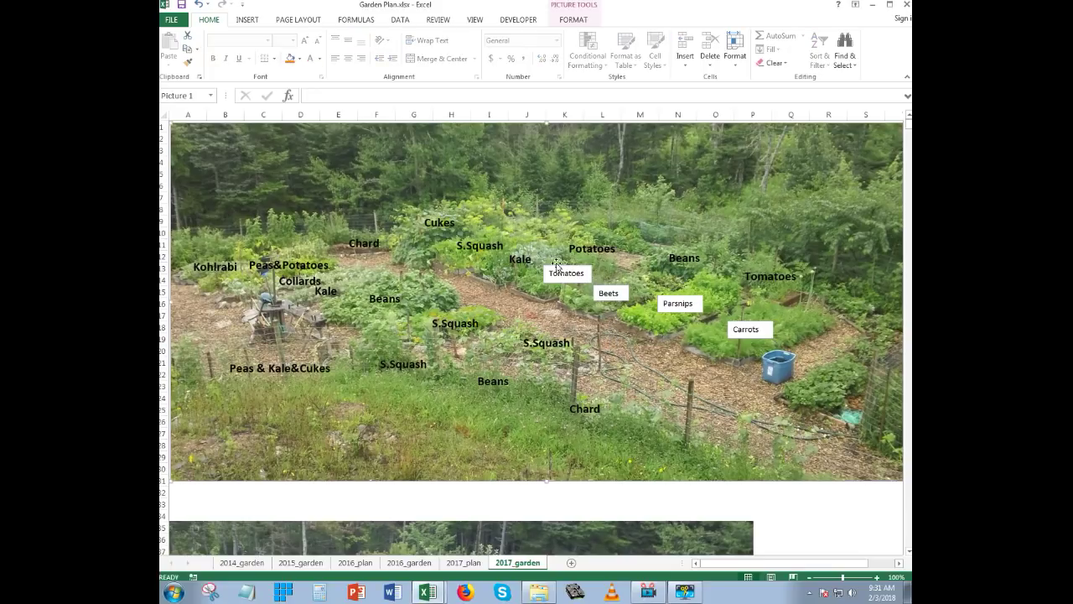
{"action": "left_click", "coordinate": [567, 272]}
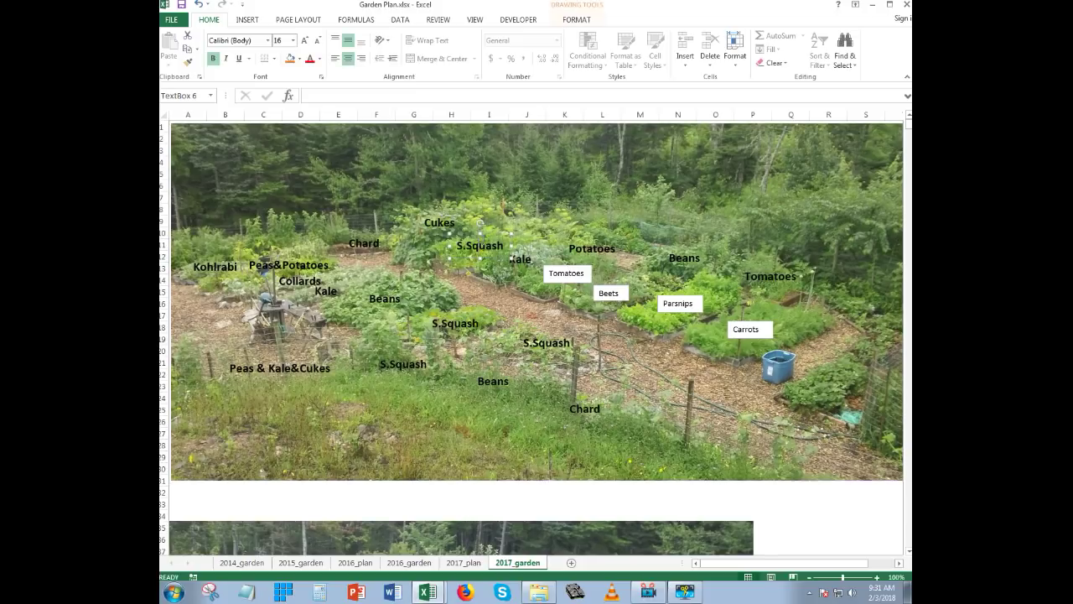
{"action": "left_click", "coordinate": [566, 272]}
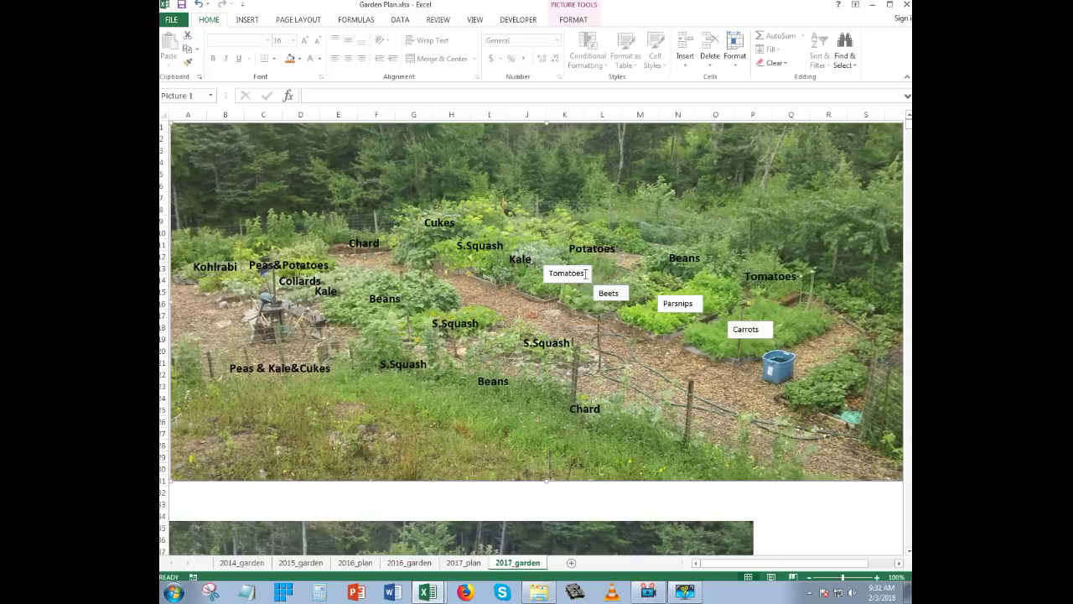
{"action": "left_click", "coordinate": [486, 238]}
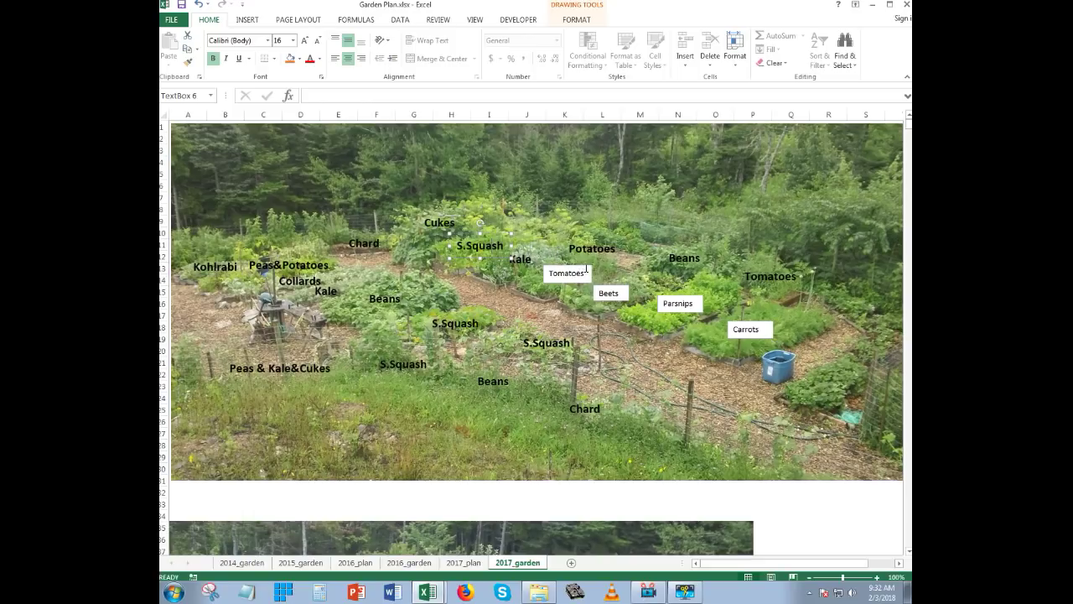
{"action": "left_click", "coordinate": [575, 268]}
{"action": "left_click_drag", "start_coordinate": [575, 268], "coordinate": [518, 257]}
{"action": "left_click", "coordinate": [526, 259]}
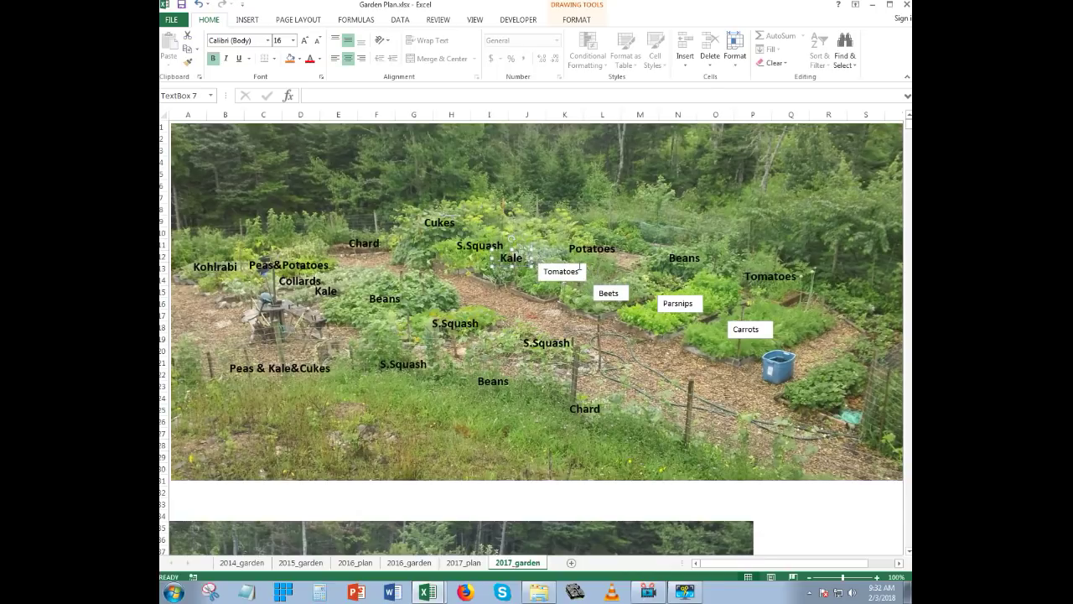
{"action": "left_click", "coordinate": [574, 271]}
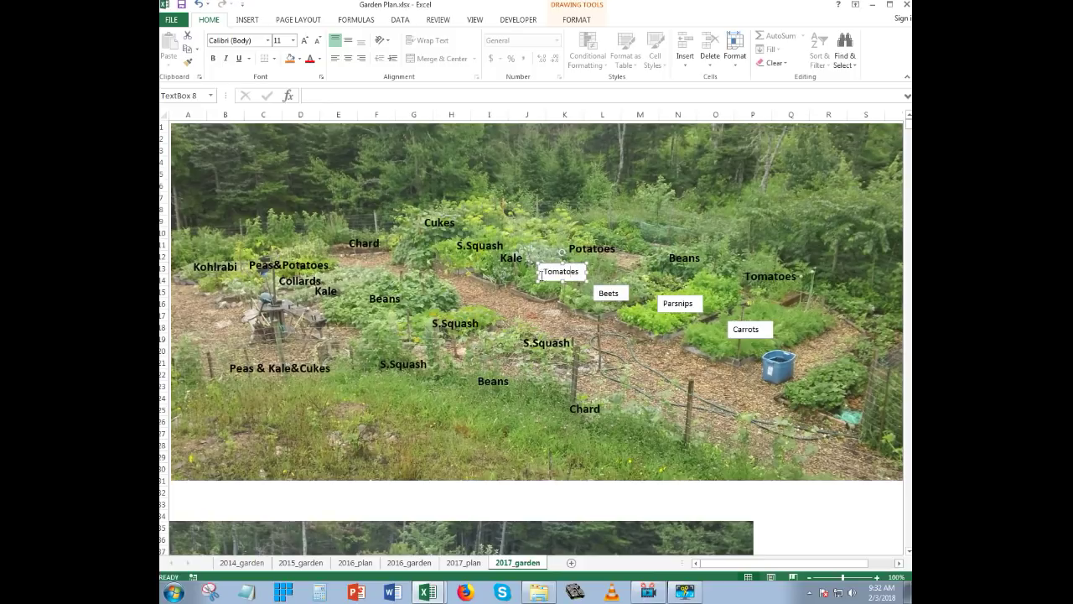
{"action": "key", "text": "Right"}
{"action": "key", "text": "Right"}
{"action": "key", "text": "Right"}
{"action": "key", "text": "Right"}
{"action": "key", "text": "Right"}
{"action": "key", "text": "Right"}
{"action": "key", "text": "Right"}
Set the Tomatoes label's fill to No Fill, removing its white background.
{"action": "right_click", "coordinate": [574, 265]}
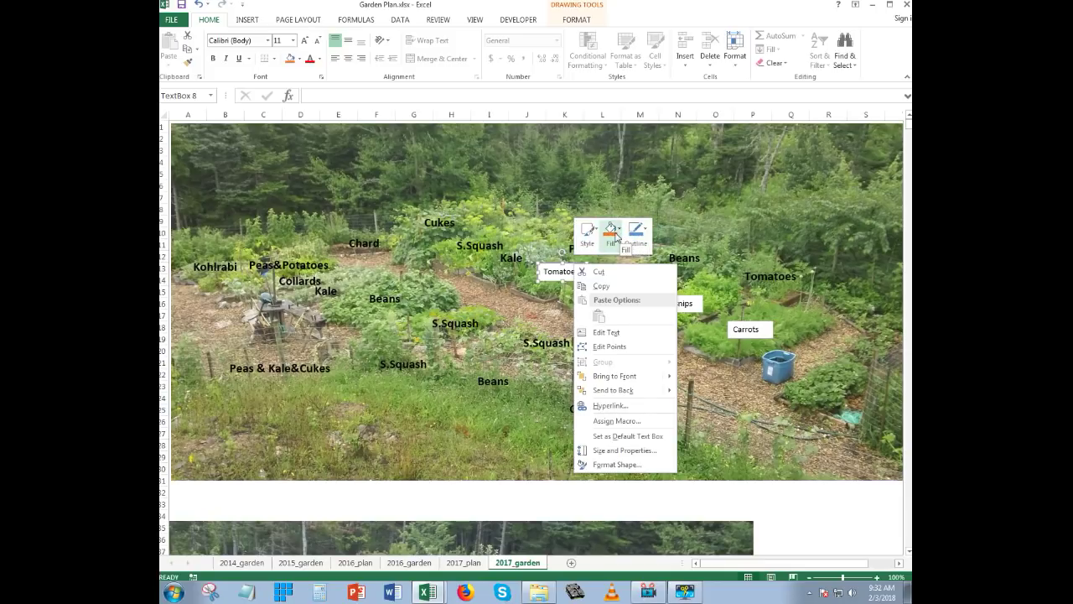
{"action": "left_click", "coordinate": [619, 235]}
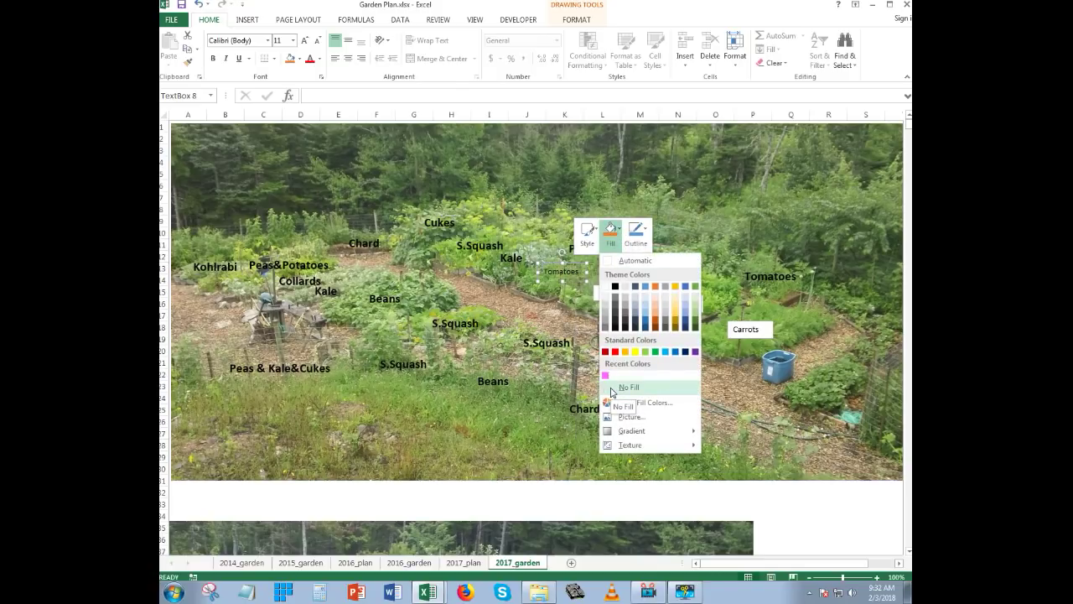
{"action": "left_click", "coordinate": [610, 387]}
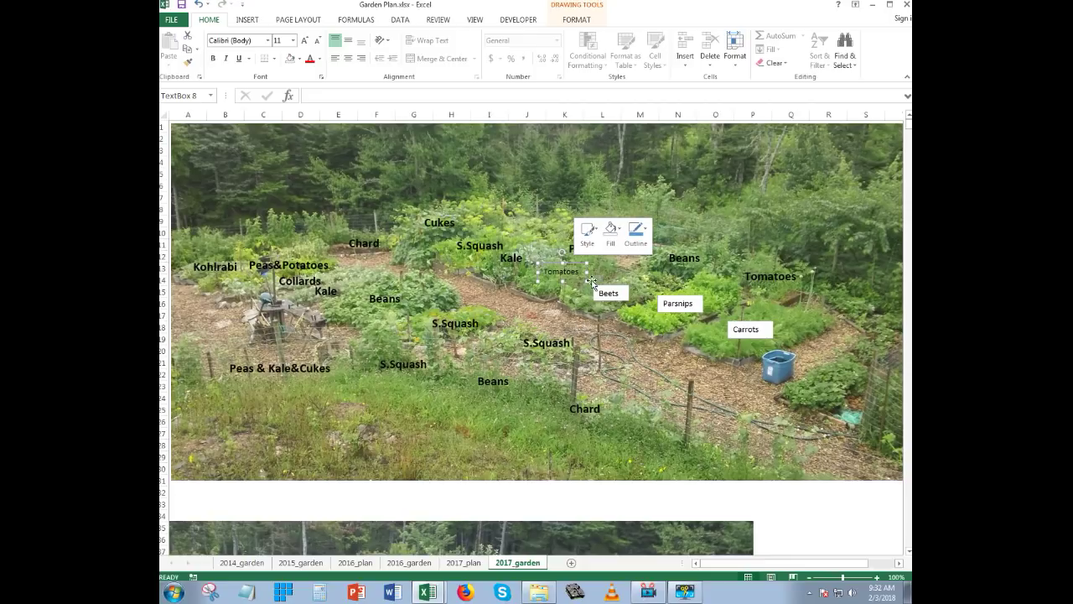
{"action": "left_click", "coordinate": [544, 257]}
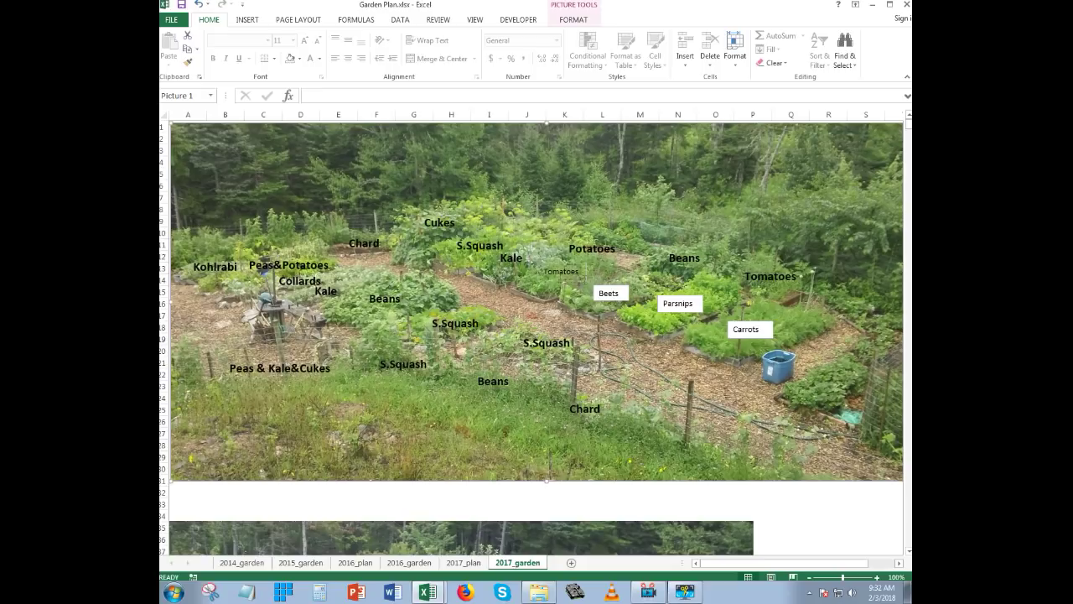
Set the Tomatoes label's outline to No Outline, removing its border.
{"action": "left_click", "coordinate": [568, 265]}
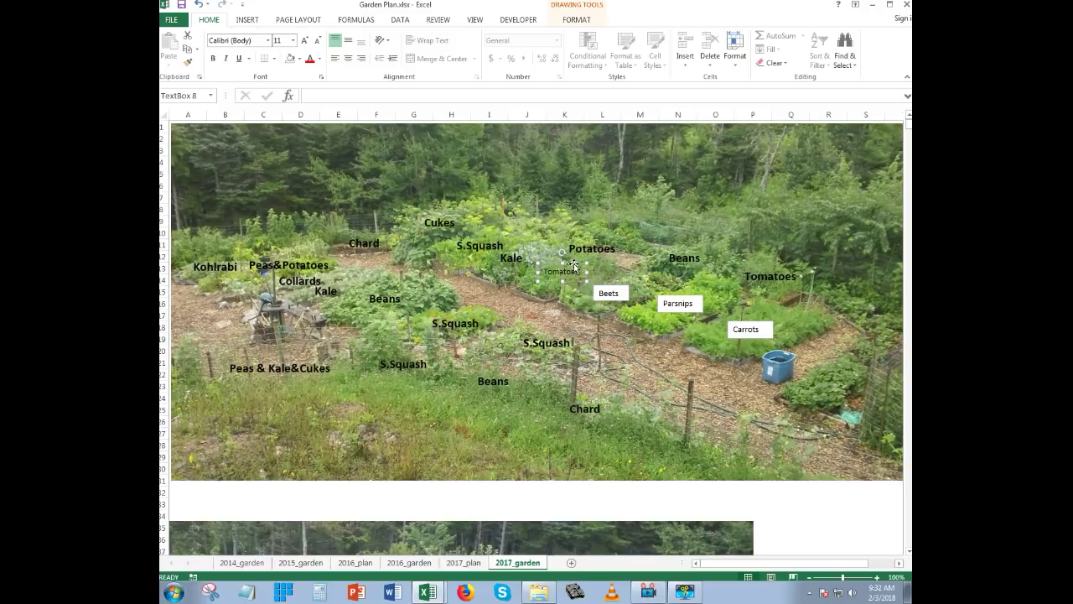
{"action": "right_click", "coordinate": [573, 265]}
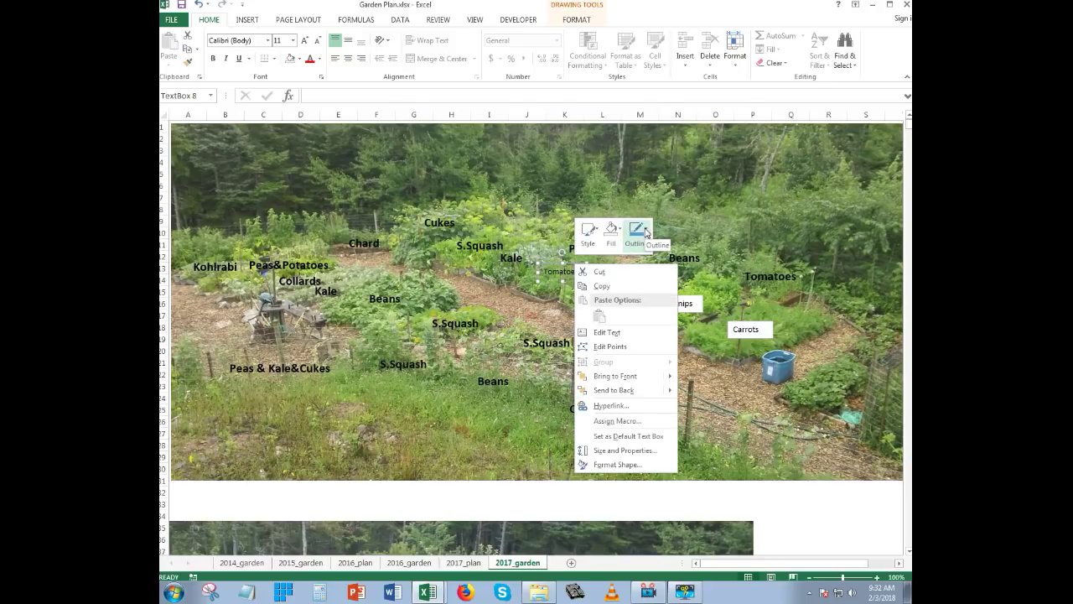
{"action": "left_click", "coordinate": [646, 233]}
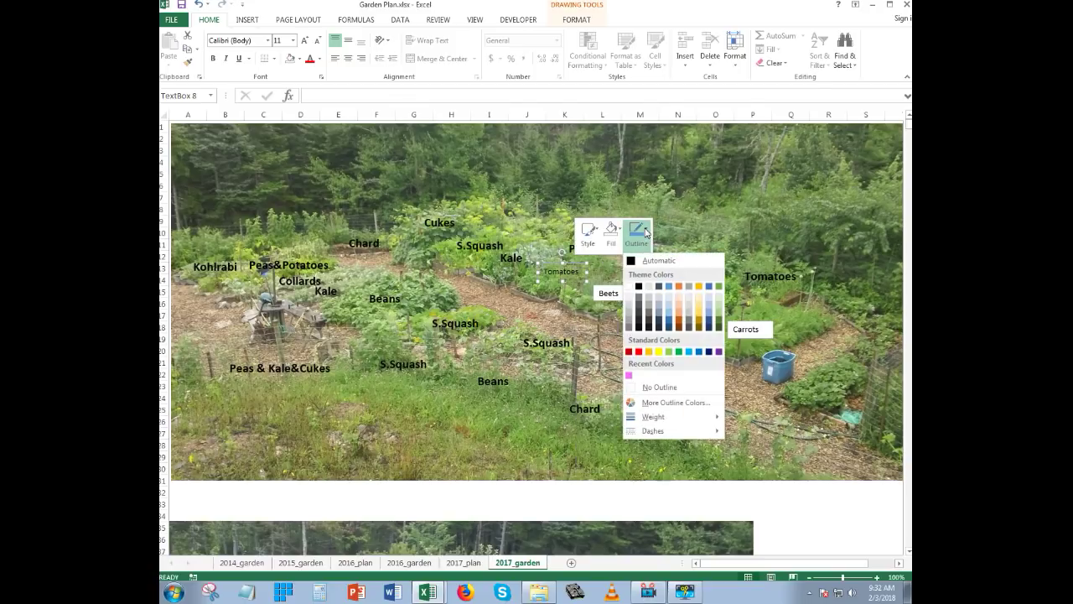
{"action": "left_click", "coordinate": [648, 387]}
{"action": "left_click", "coordinate": [597, 351]}
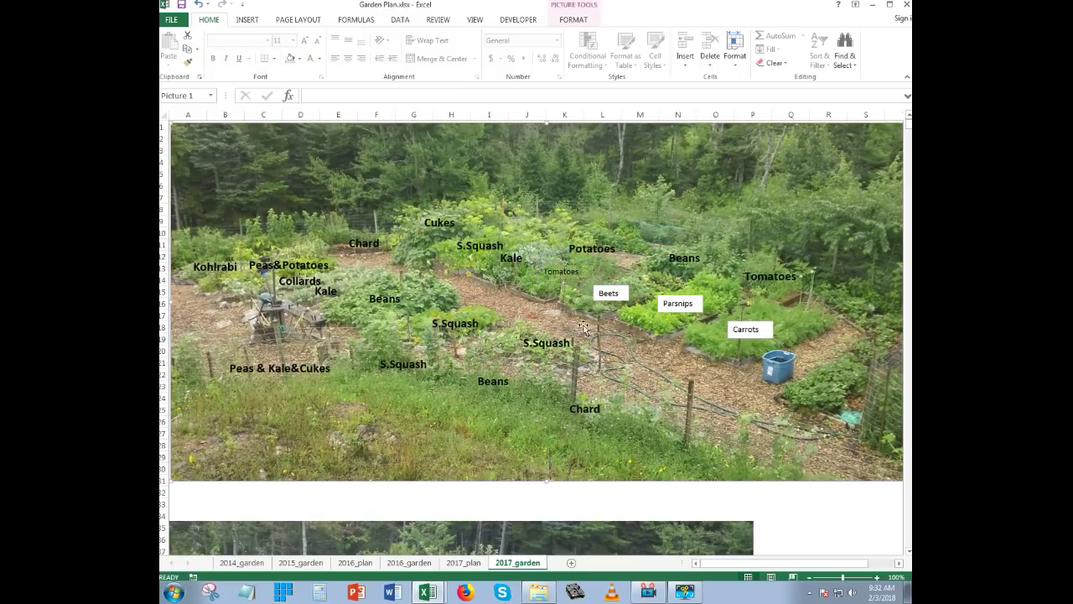
{"action": "left_click", "coordinate": [565, 273]}
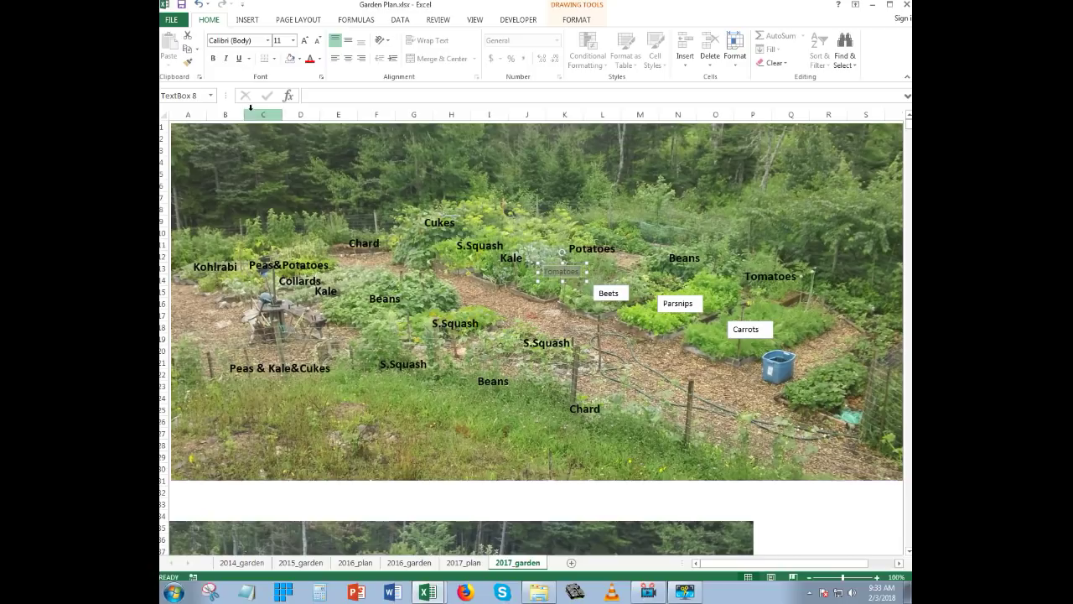
Make the Tomatoes label bold 16-point and widen it so the word fits on one line.
{"action": "left_click", "coordinate": [213, 58]}
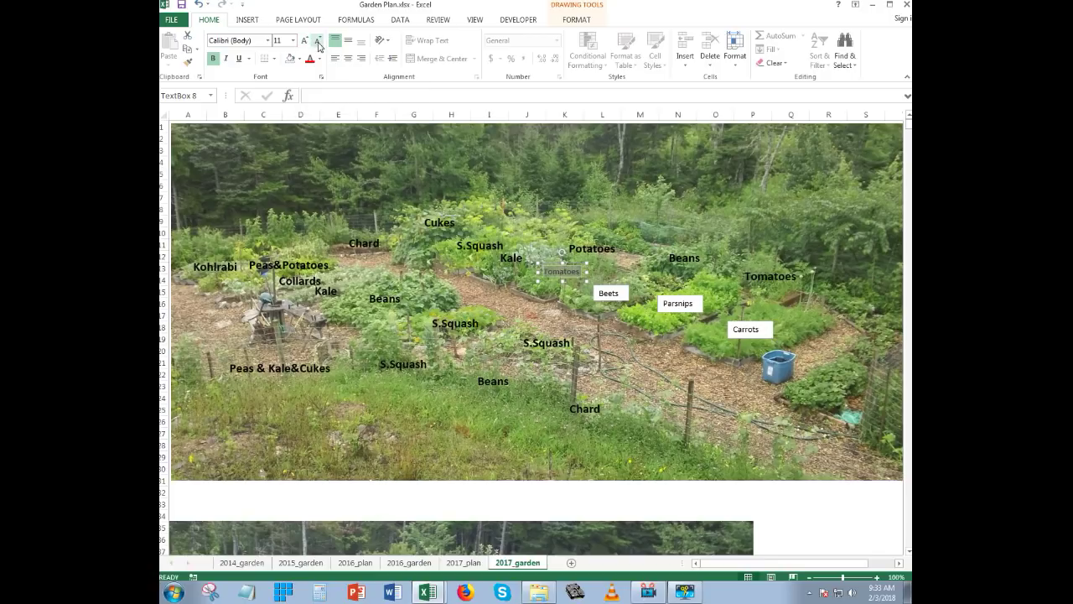
{"action": "left_click", "coordinate": [306, 42]}
{"action": "left_click", "coordinate": [306, 42]}
{"action": "left_click", "coordinate": [306, 42]}
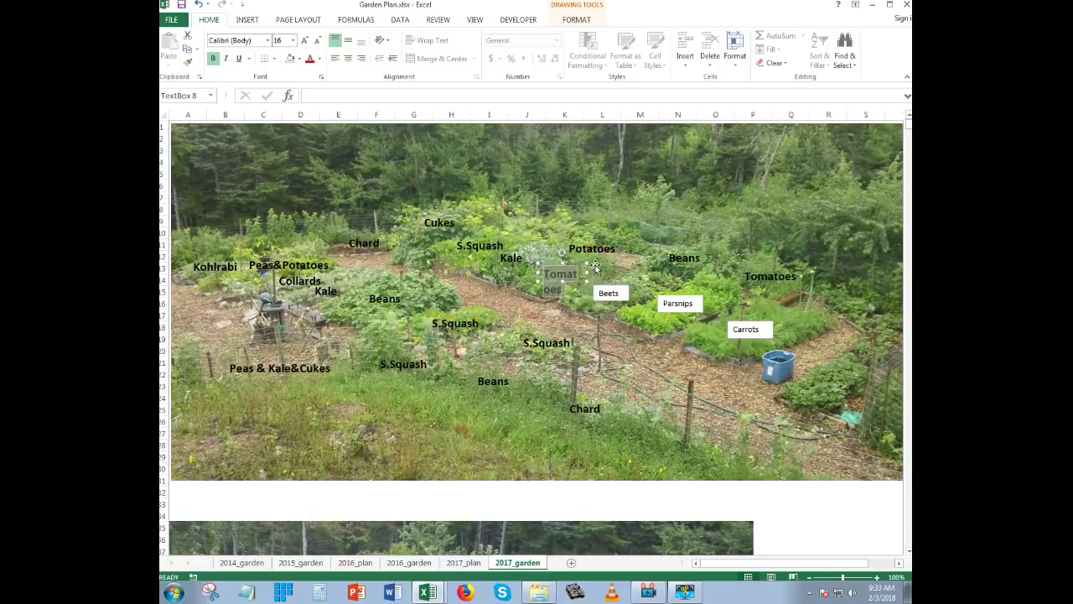
{"action": "left_click_drag", "start_coordinate": [587, 271], "coordinate": [605, 273]}
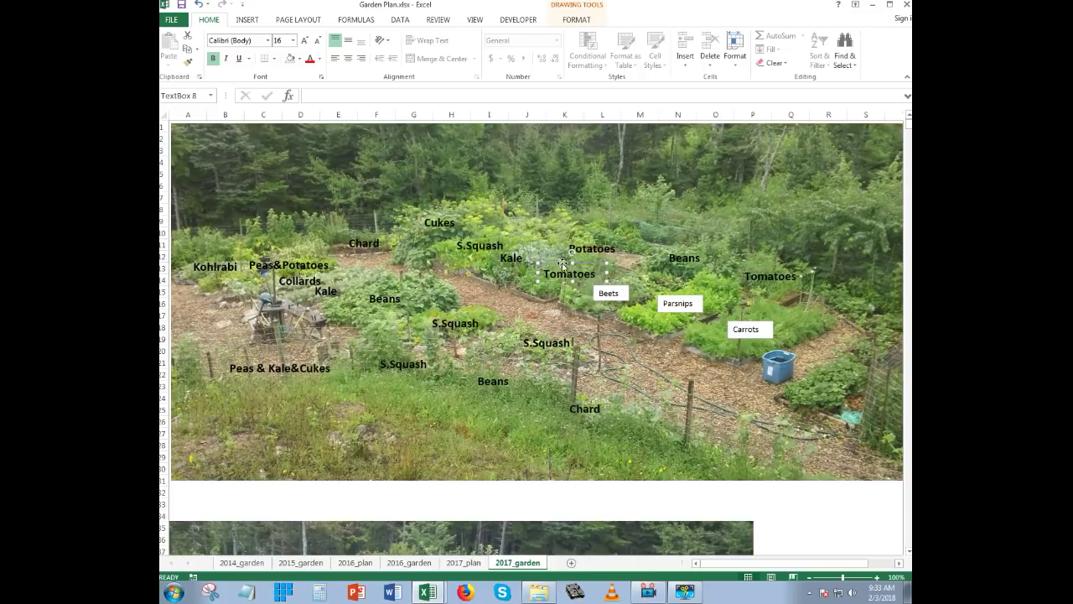
Compare against the Kale label and shift the Tomatoes label slightly left.
{"action": "left_click", "coordinate": [532, 260]}
{"action": "left_click", "coordinate": [514, 257]}
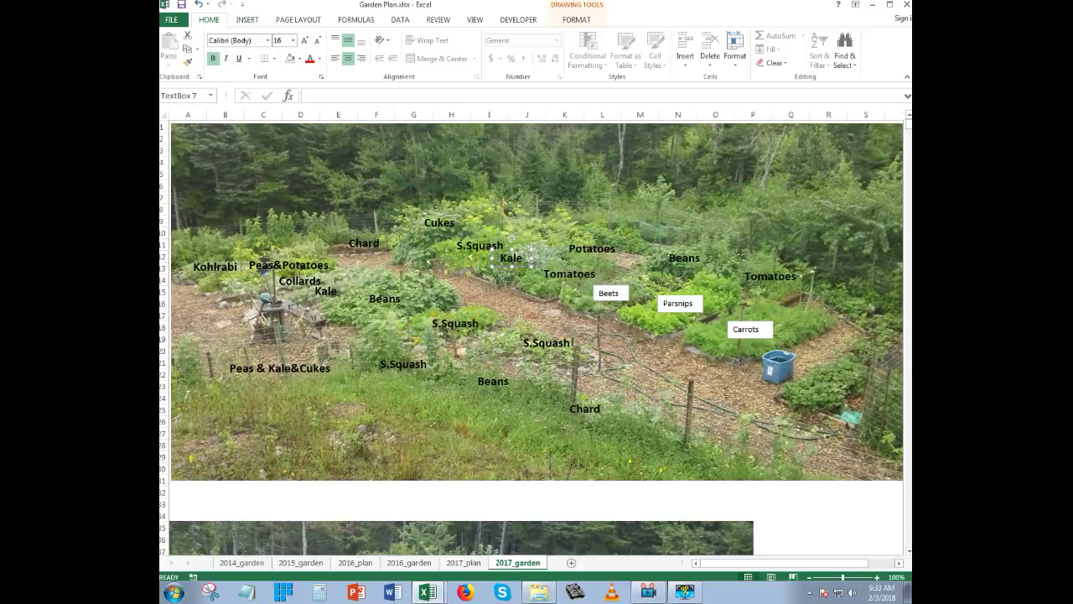
{"action": "left_click", "coordinate": [562, 270]}
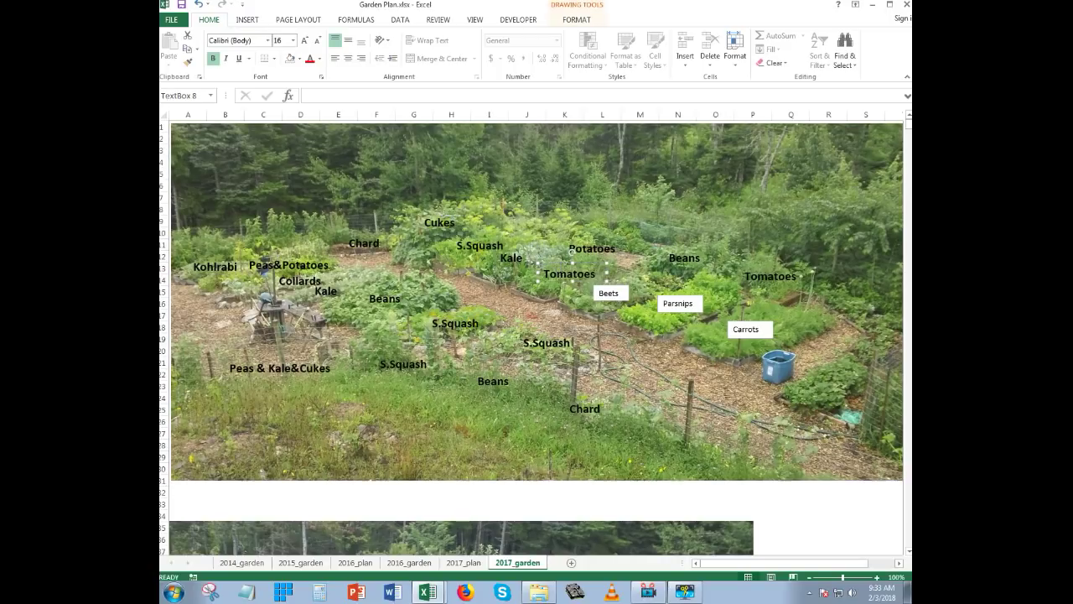
{"action": "left_click_drag", "start_coordinate": [560, 263], "coordinate": [548, 265]}
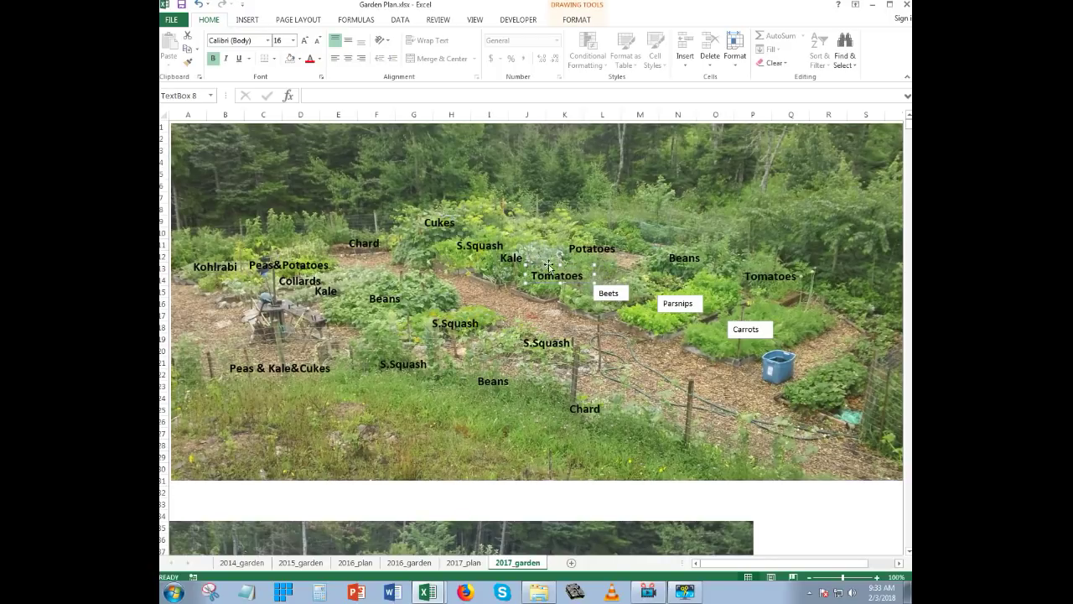
{"action": "left_click", "coordinate": [559, 319]}
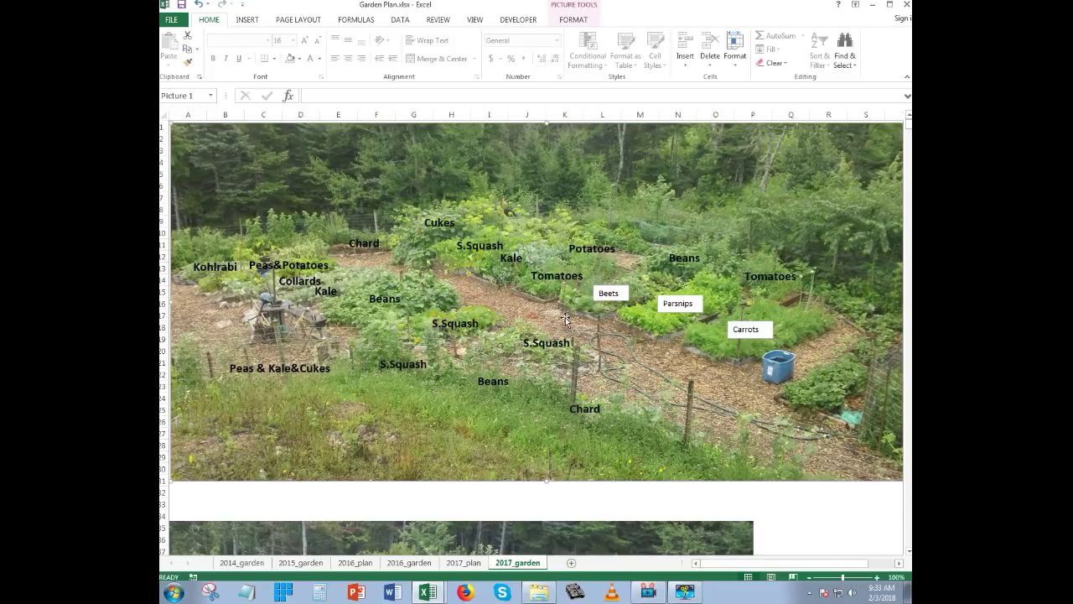
Give the Beets label No Fill and No Outline.
{"action": "left_click", "coordinate": [609, 291]}
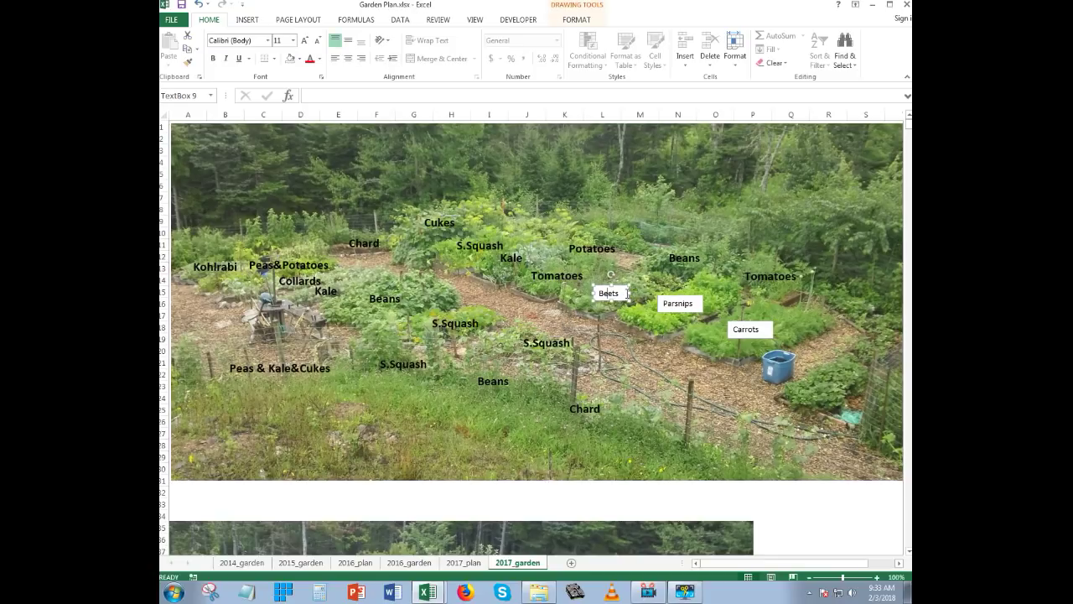
{"action": "right_click", "coordinate": [618, 286]}
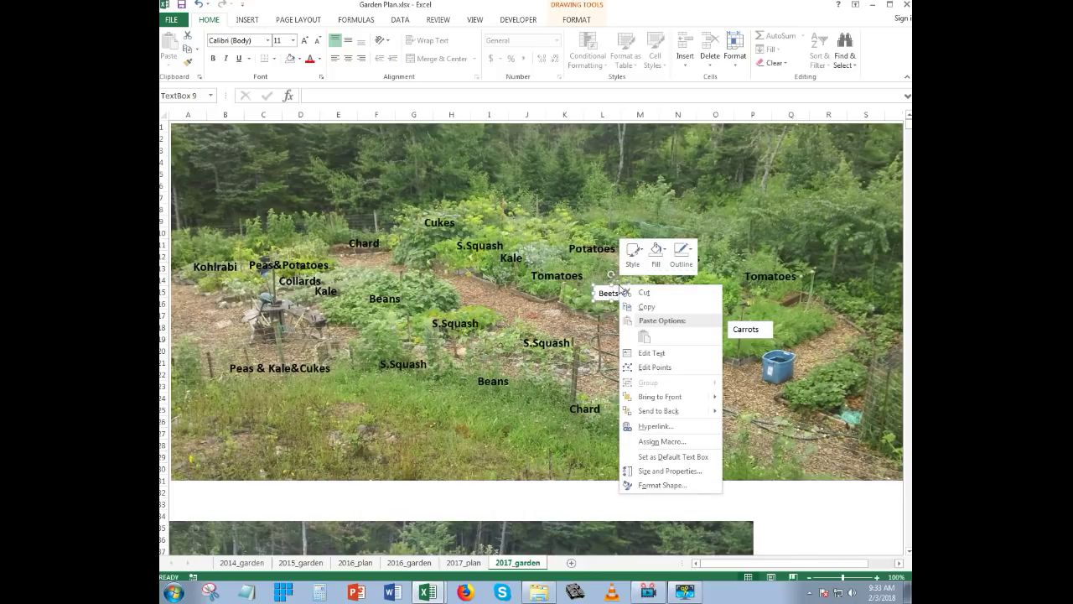
{"action": "left_click", "coordinate": [663, 255]}
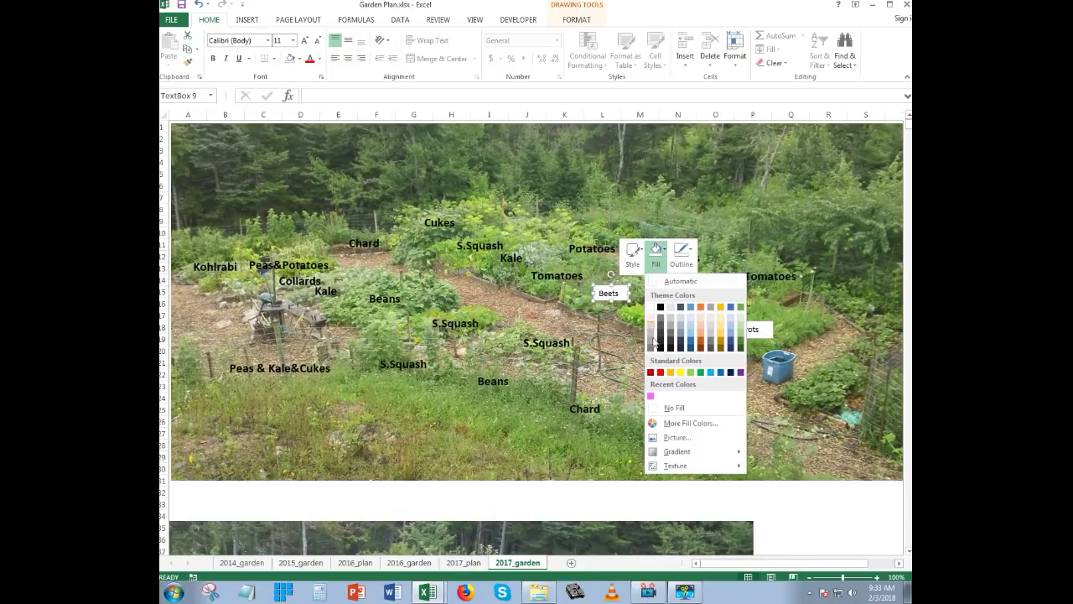
{"action": "left_click", "coordinate": [658, 408]}
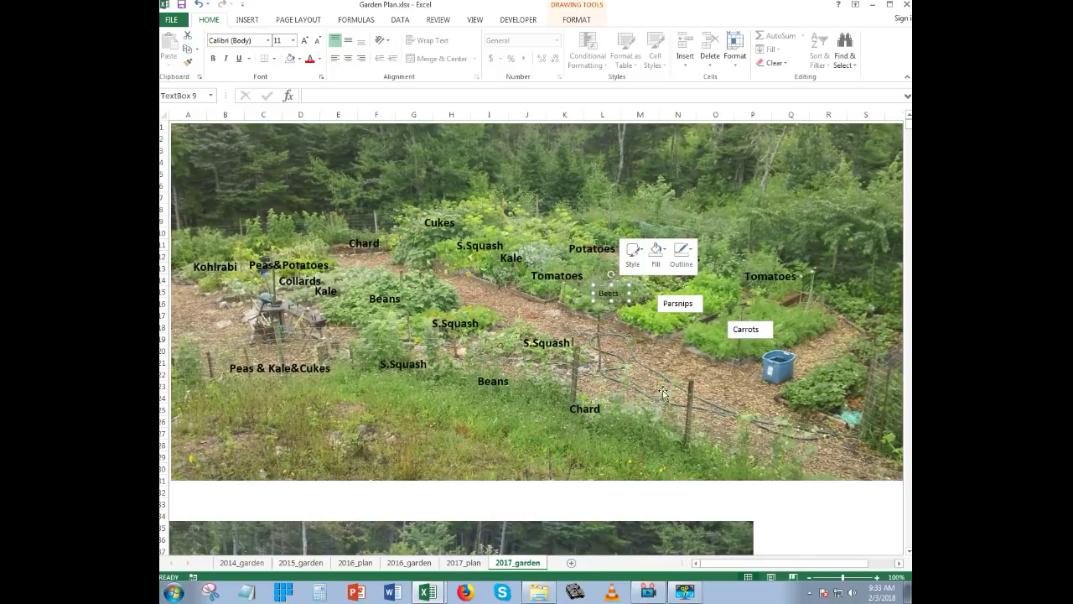
{"action": "left_click", "coordinate": [682, 253]}
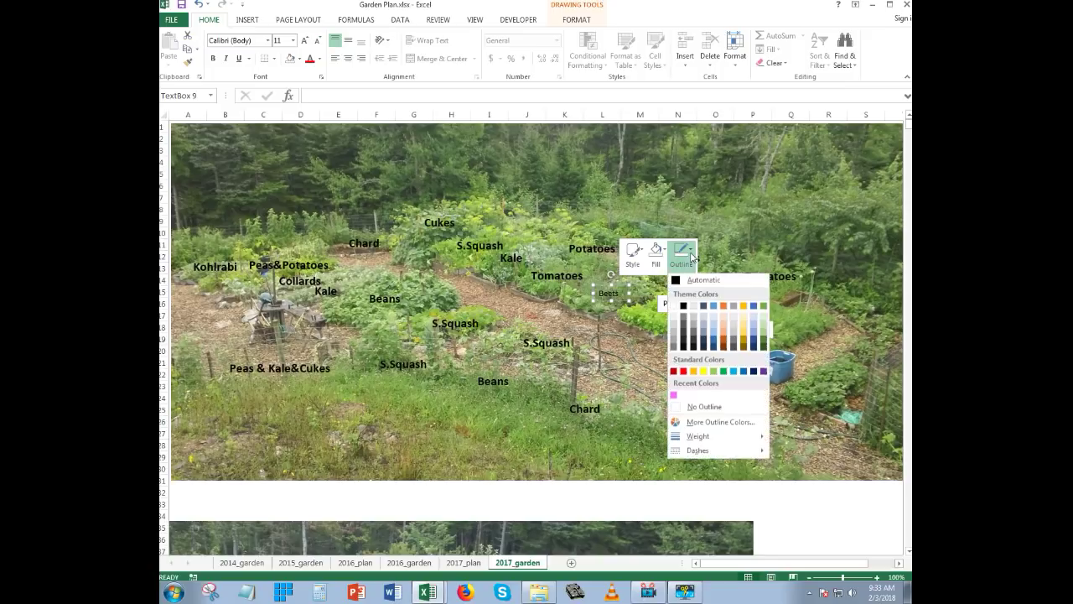
{"action": "left_click", "coordinate": [681, 408]}
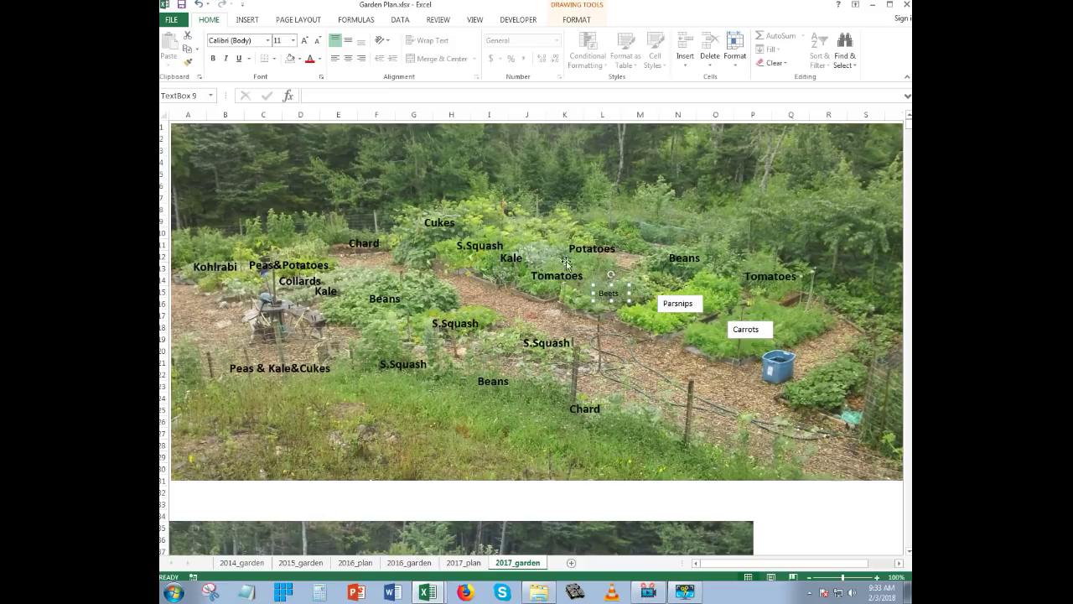
Make the Beets text bold 16-point and widen the box so the whole word shows.
{"action": "left_click", "coordinate": [215, 60]}
{"action": "left_click", "coordinate": [304, 42]}
{"action": "left_click", "coordinate": [304, 41]}
{"action": "left_click", "coordinate": [305, 42]}
{"action": "left_click_drag", "start_coordinate": [642, 297], "coordinate": [652, 297]}
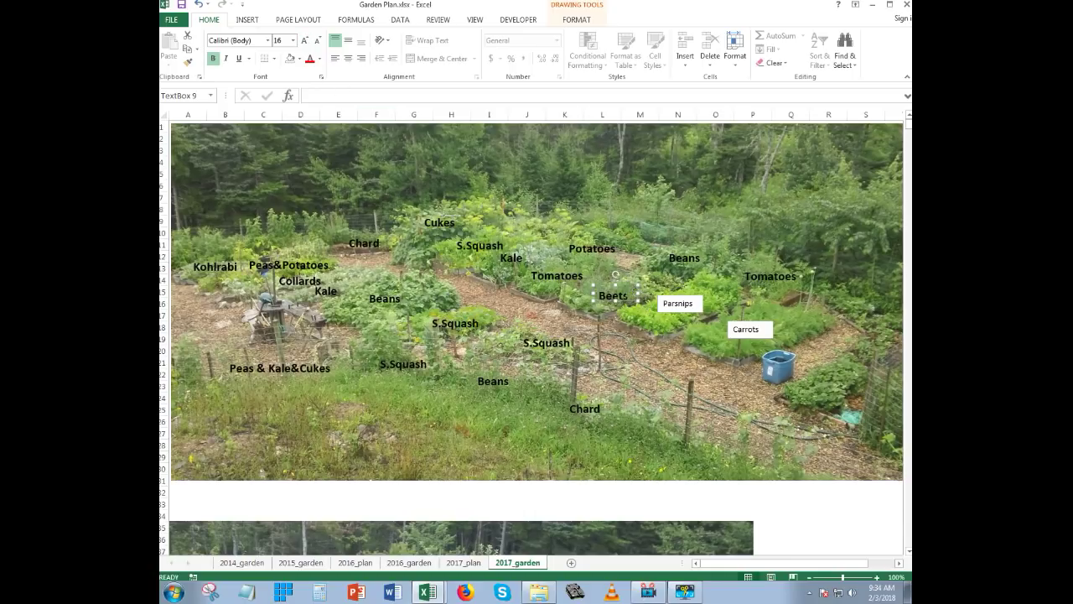
{"action": "left_click", "coordinate": [608, 280]}
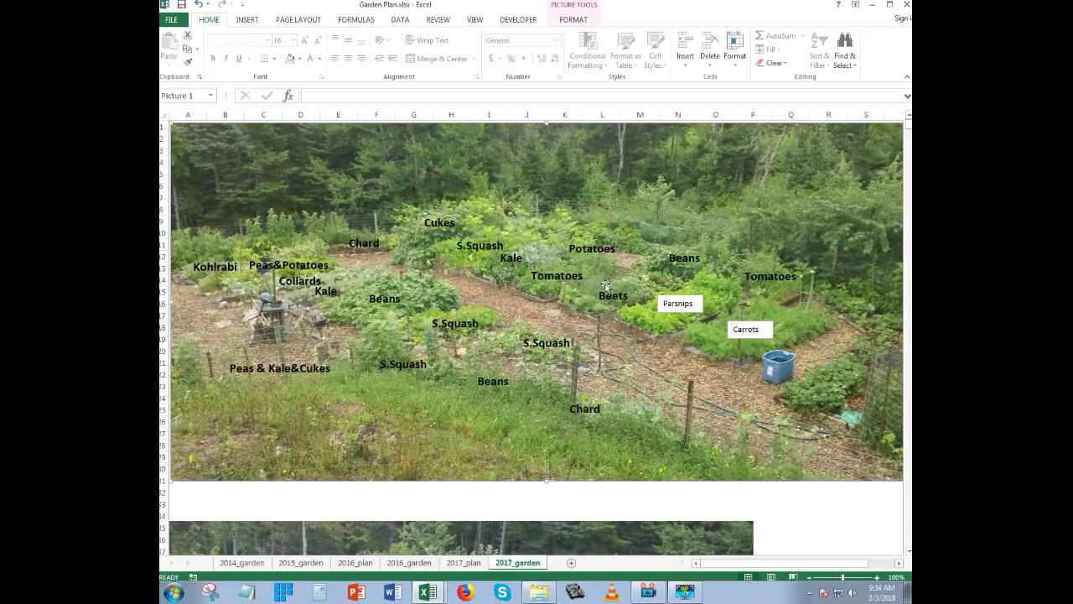
Shift the Beets label slightly and copy its formatting with Format Painter.
{"action": "left_click", "coordinate": [608, 280]}
{"action": "left_click_drag", "start_coordinate": [608, 280], "coordinate": [610, 283]}
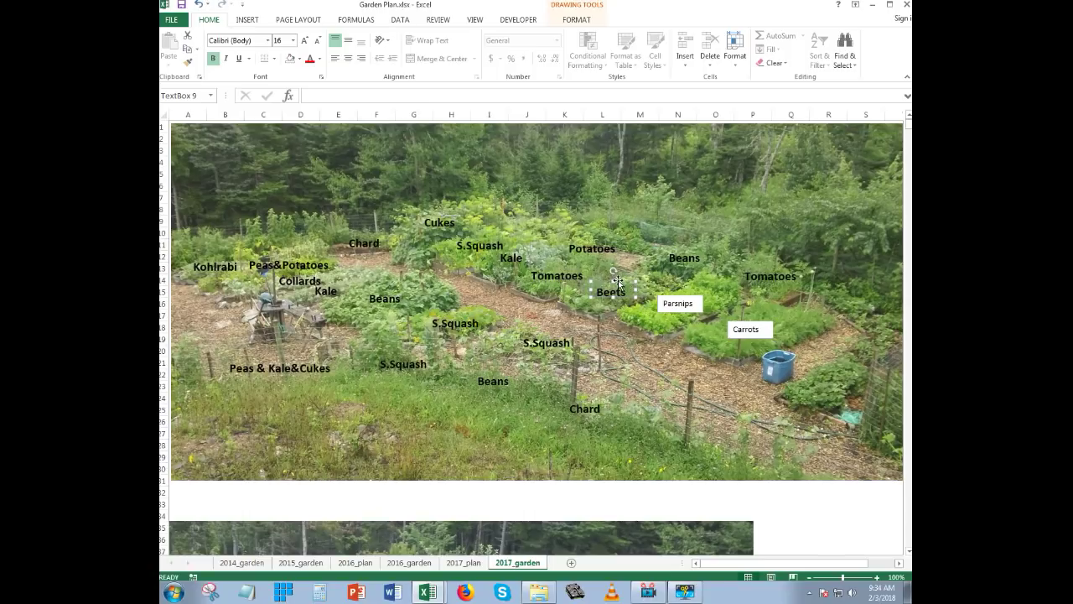
{"action": "left_click", "coordinate": [189, 63]}
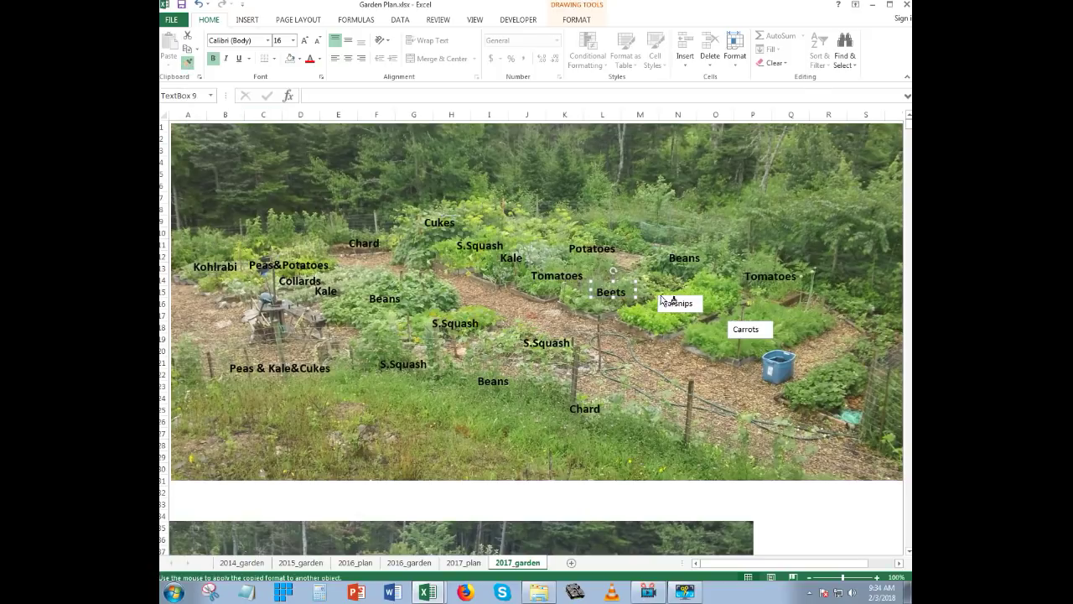
Paint the Beets format onto Parsnips and Carrots, widening each label to a single line.
{"action": "left_click", "coordinate": [687, 310]}
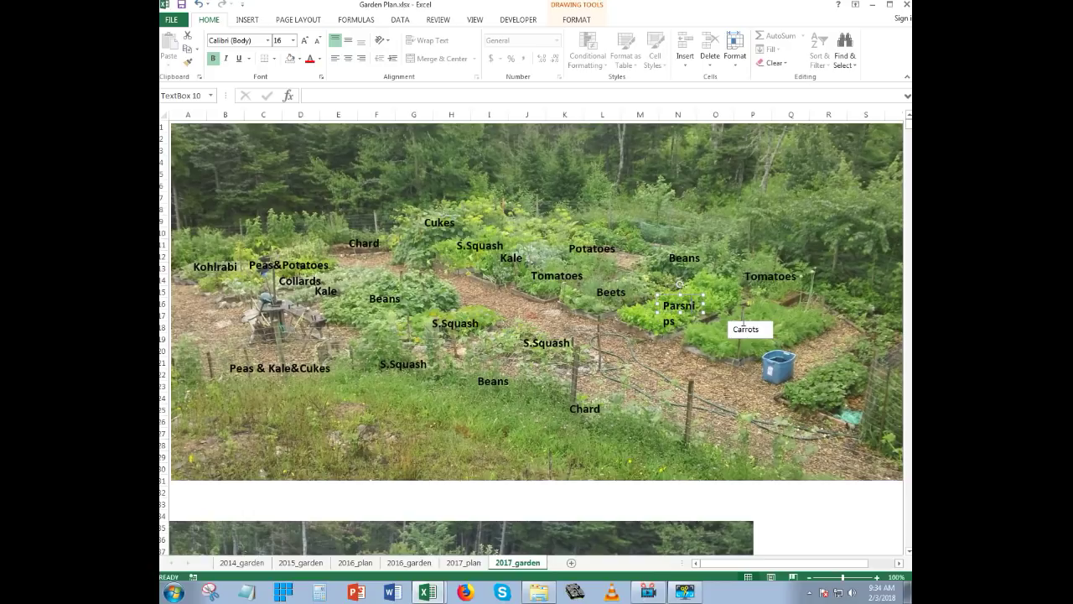
{"action": "left_click_drag", "start_coordinate": [703, 305], "coordinate": [715, 304]}
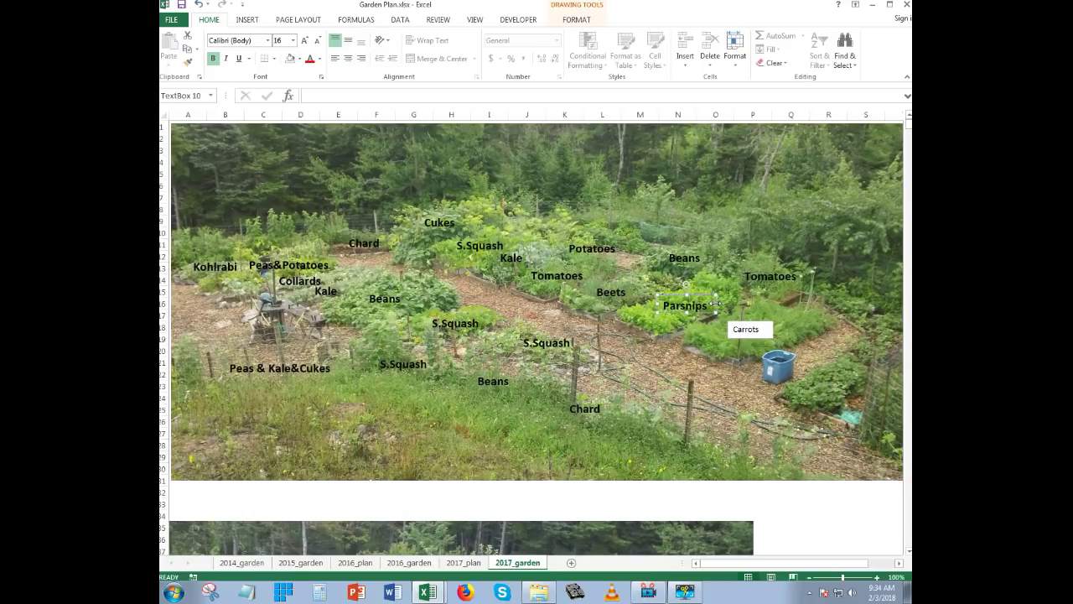
{"action": "left_click", "coordinate": [190, 64]}
{"action": "left_click", "coordinate": [751, 331]}
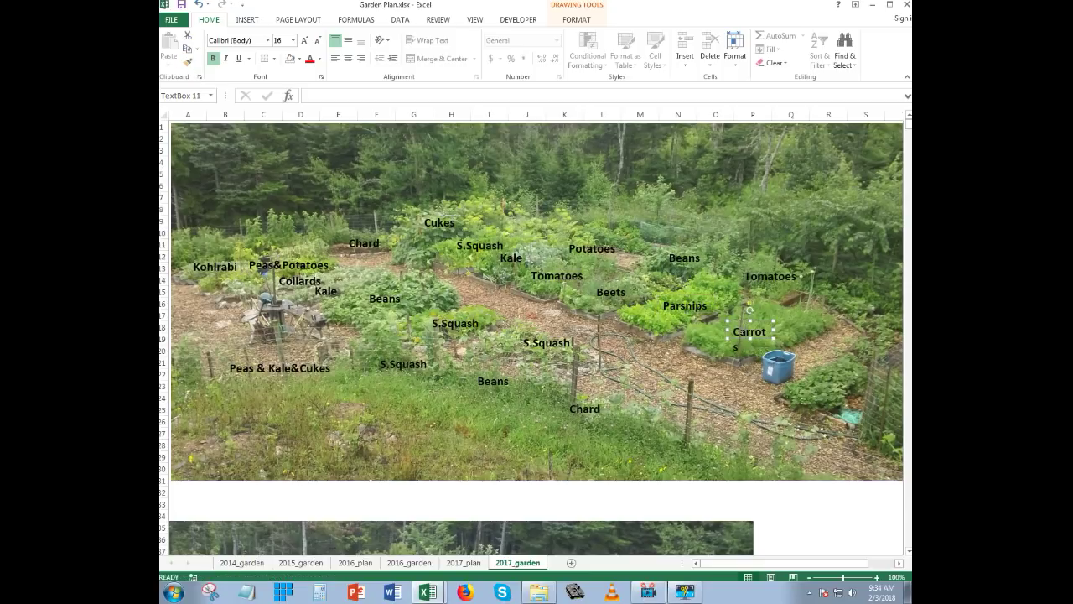
{"action": "left_click_drag", "start_coordinate": [768, 342], "coordinate": [783, 333]}
{"action": "left_click", "coordinate": [734, 359]}
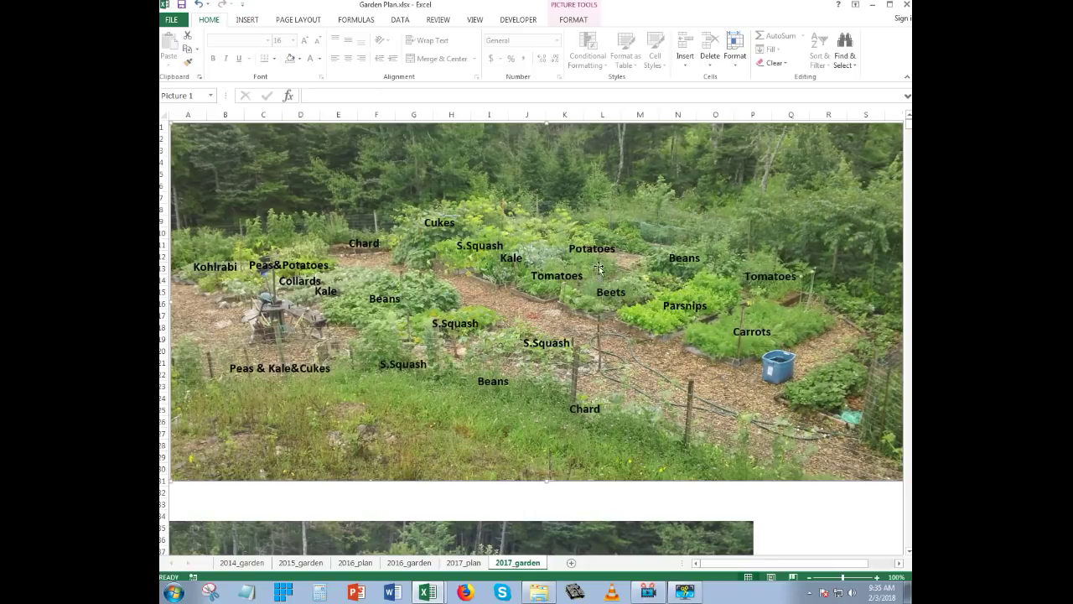
Insert a 'Fill - Black, Text 1, Shadow' WordArt reading 'Your text here' onto the photo.
{"action": "left_click", "coordinate": [247, 19]}
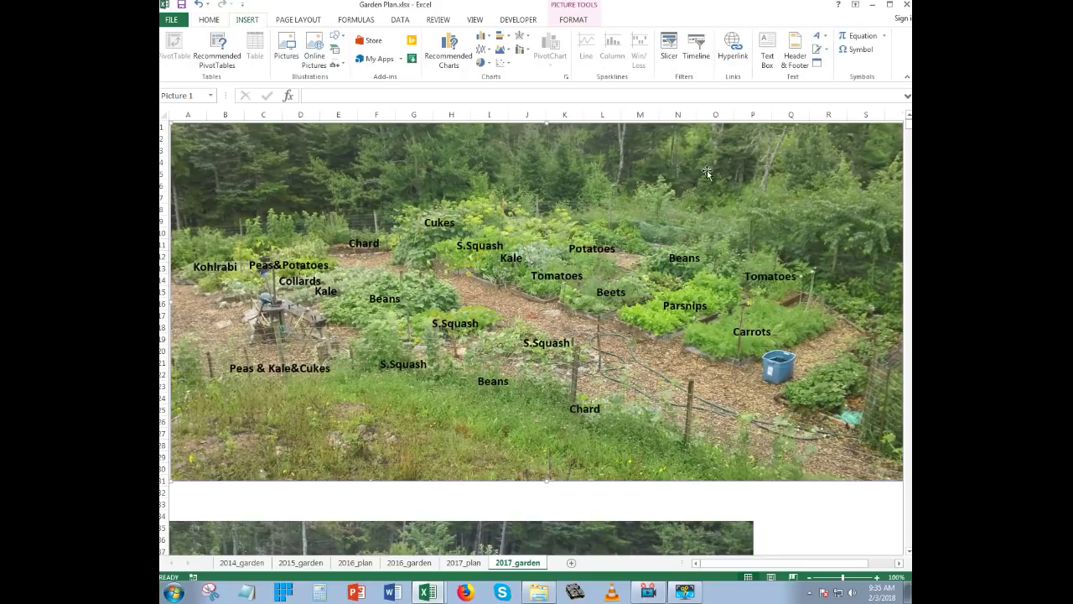
{"action": "left_click", "coordinate": [770, 50]}
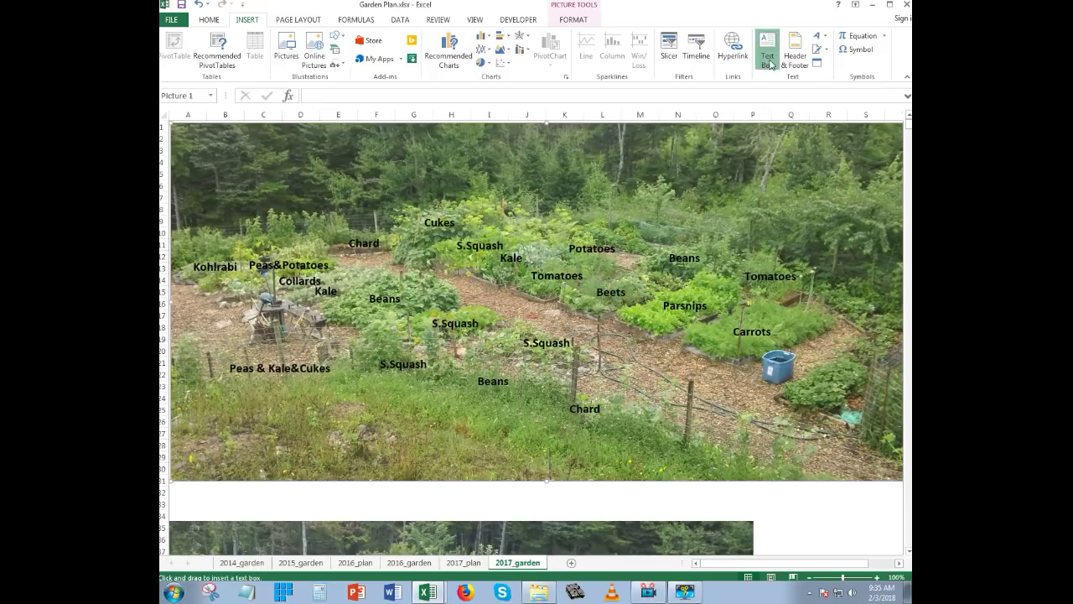
{"action": "left_click", "coordinate": [769, 58]}
{"action": "left_click", "coordinate": [769, 52]}
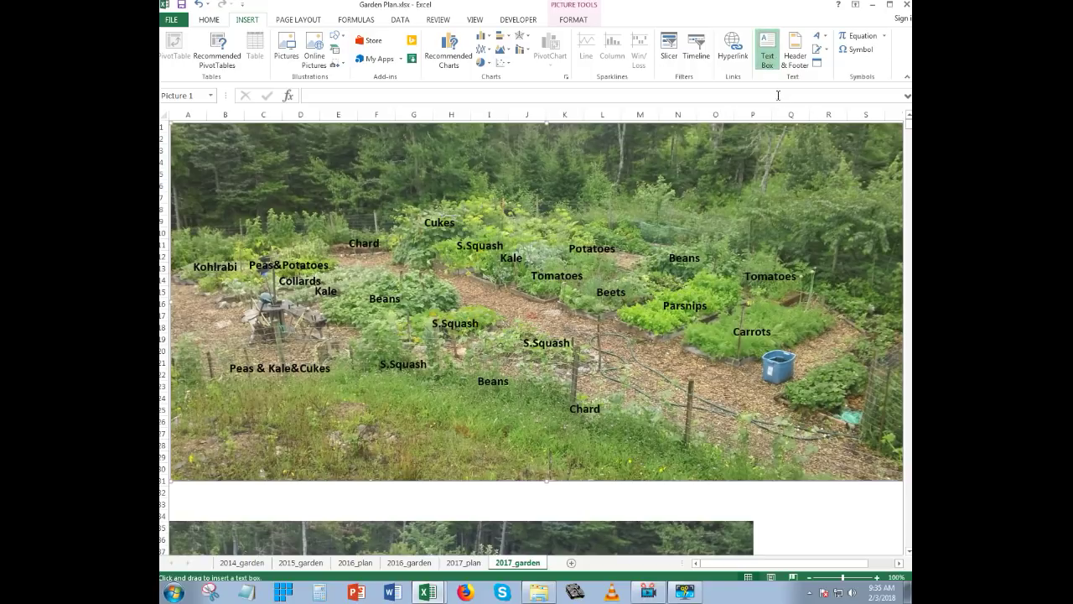
{"action": "left_click", "coordinate": [820, 40]}
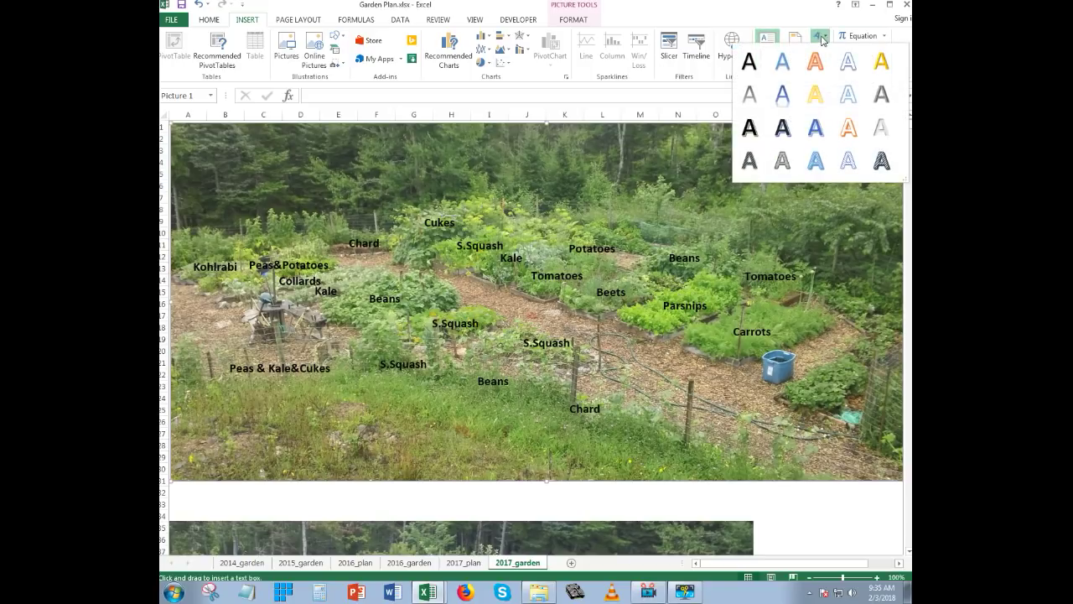
{"action": "left_click", "coordinate": [821, 40]}
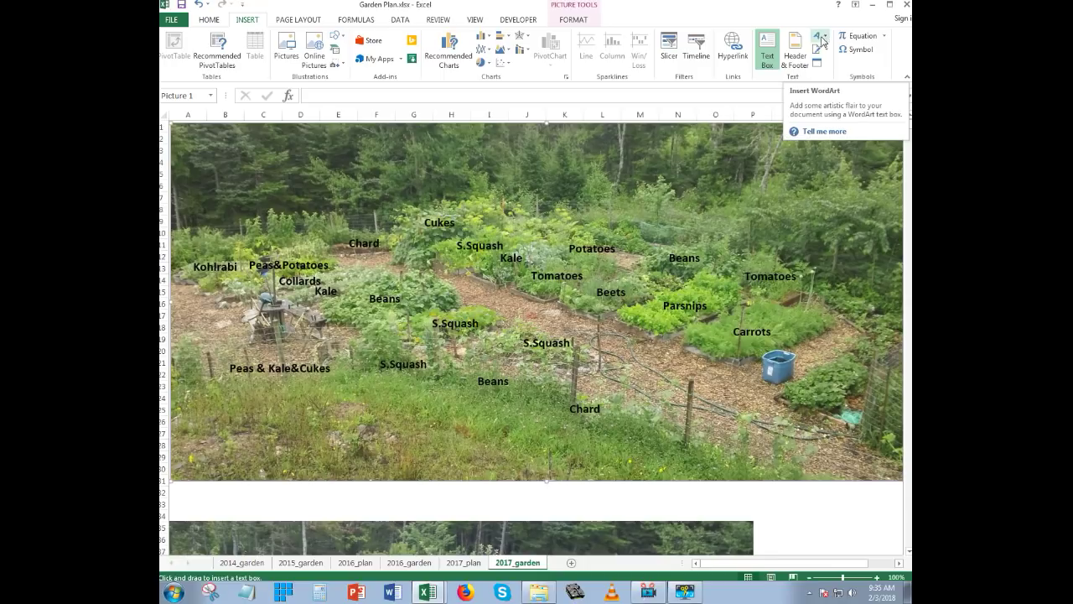
{"action": "left_click", "coordinate": [823, 39]}
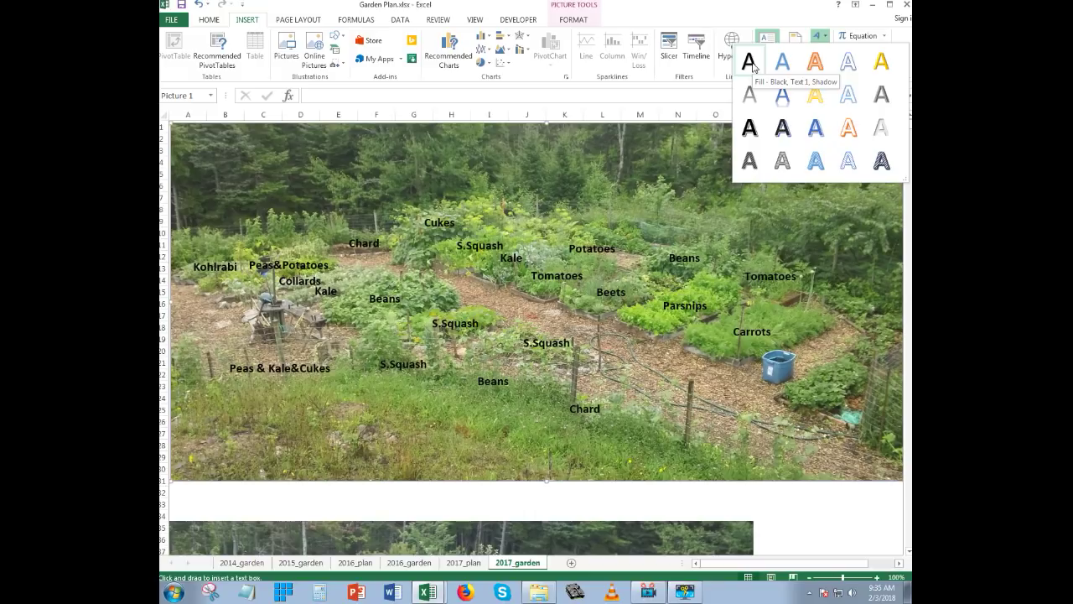
{"action": "left_click", "coordinate": [749, 63]}
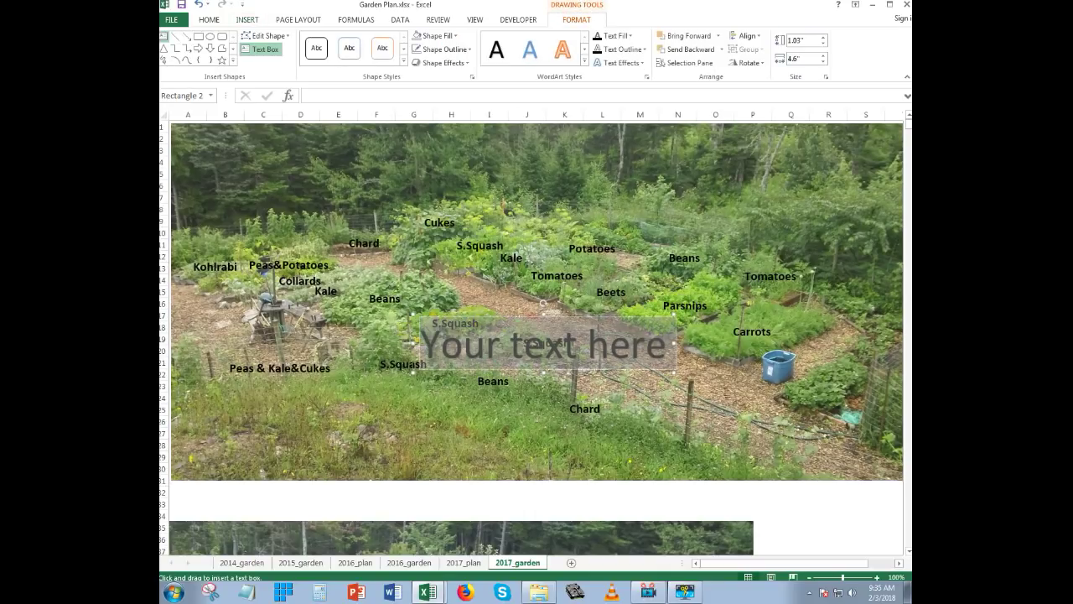
Replace the WordArt placeholder with BEANS and narrow the box so it wraps onto three lines.
{"action": "double_click", "coordinate": [628, 343]}
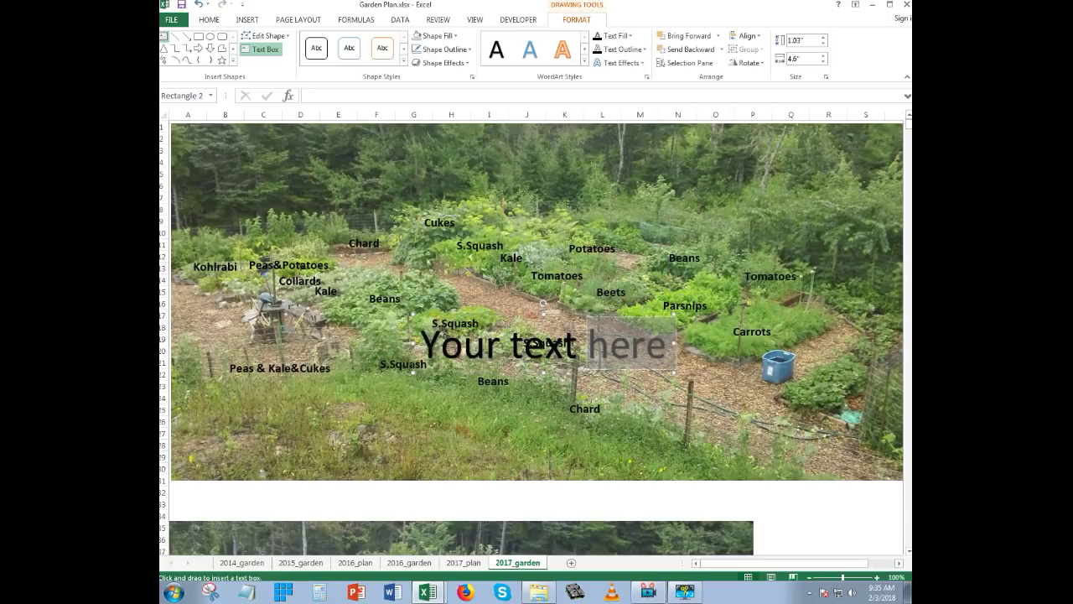
{"action": "left_click", "coordinate": [552, 313]}
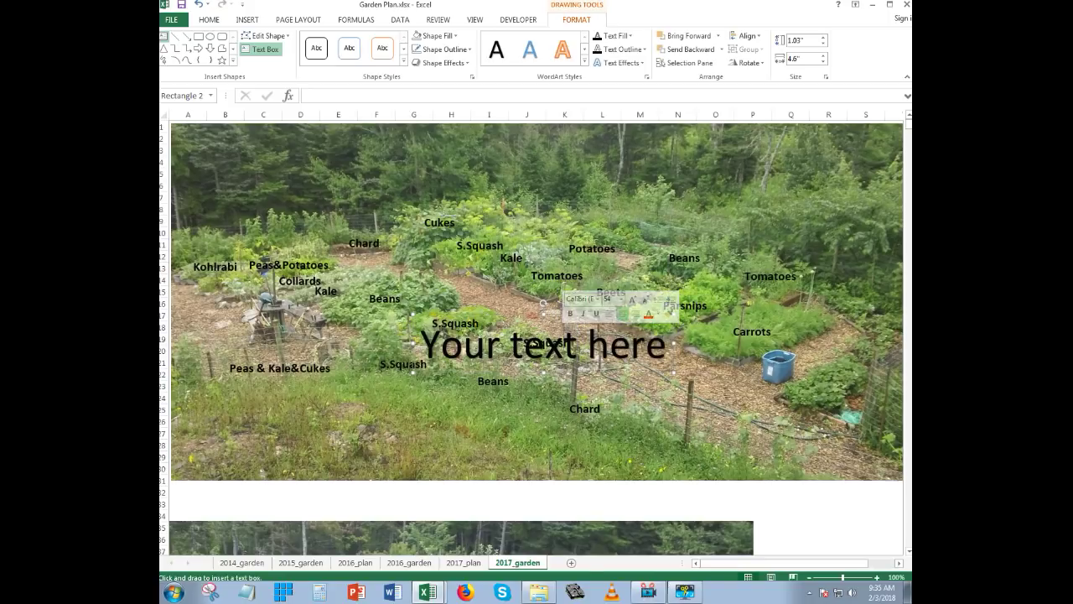
{"action": "left_click_drag", "start_coordinate": [661, 344], "coordinate": [420, 344]}
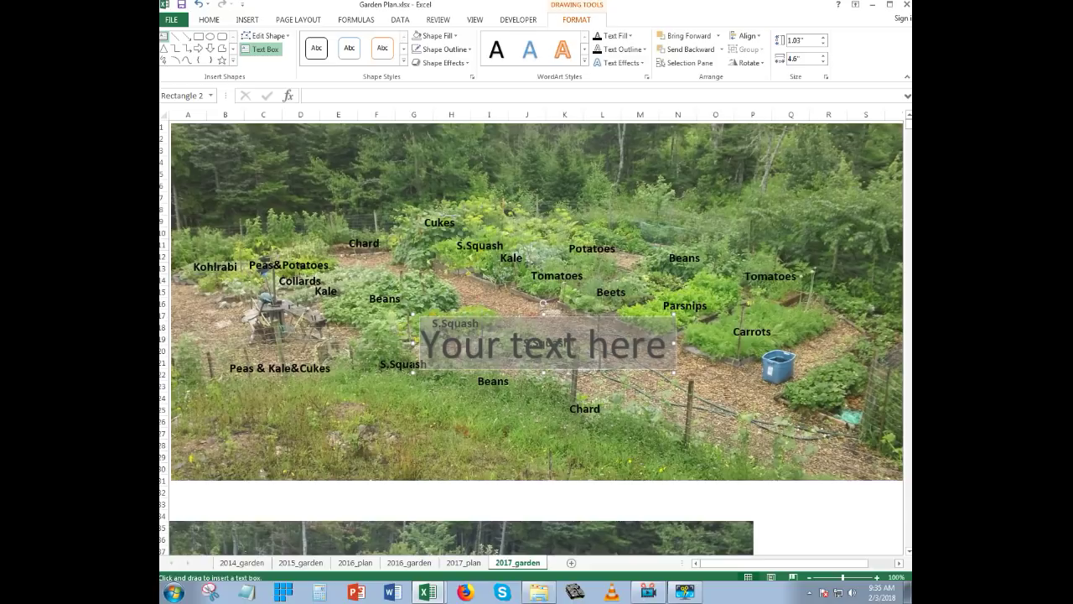
{"action": "type", "text": "BEANS"}
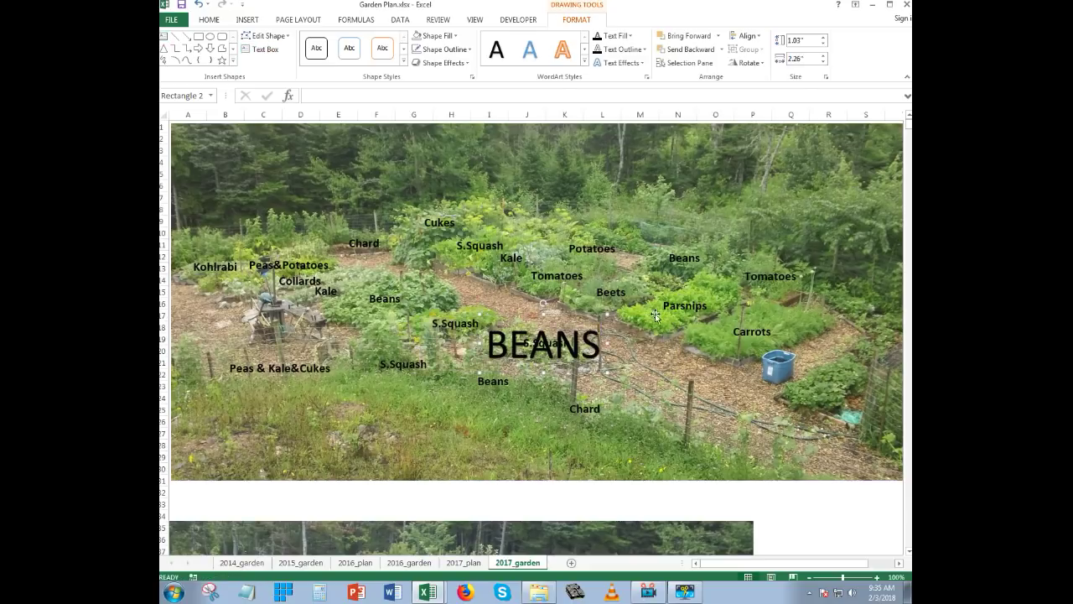
{"action": "left_click_drag", "start_coordinate": [608, 312], "coordinate": [659, 311]}
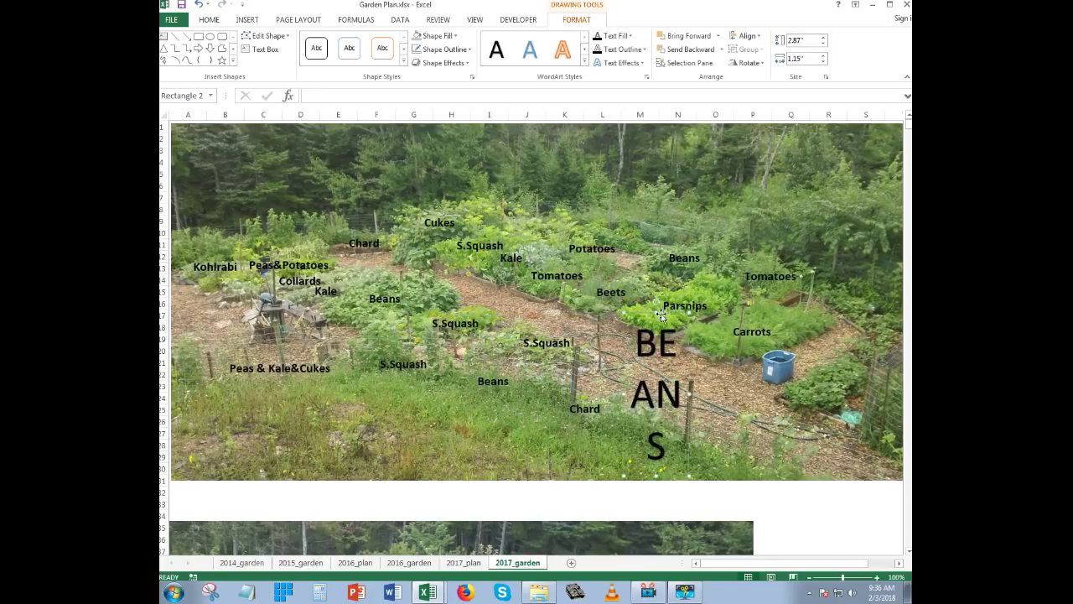
{"action": "key", "text": "ctrl+a"}
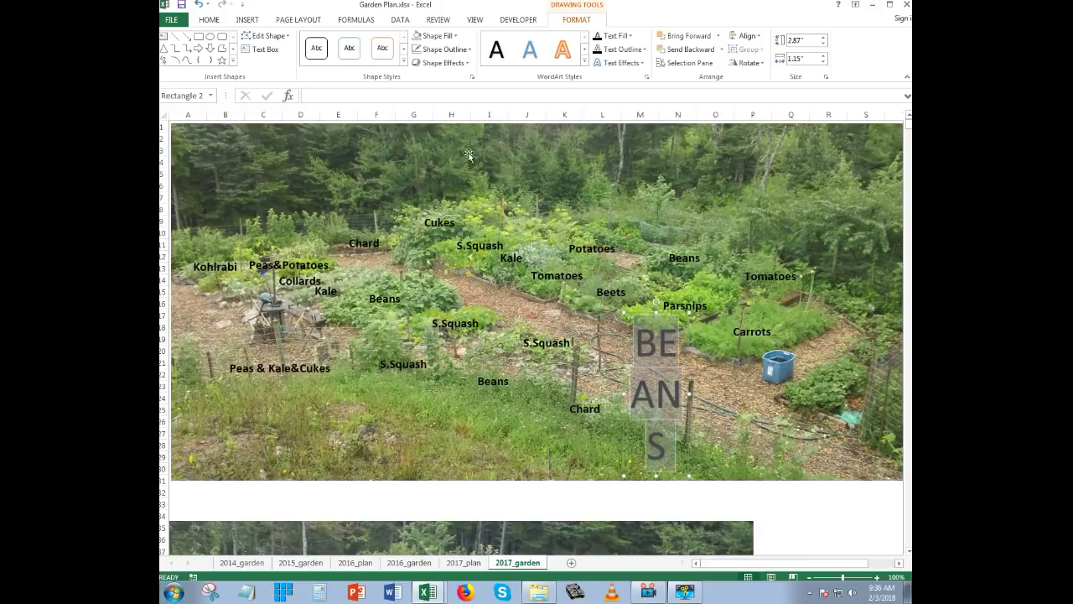
{"action": "left_click", "coordinate": [209, 19]}
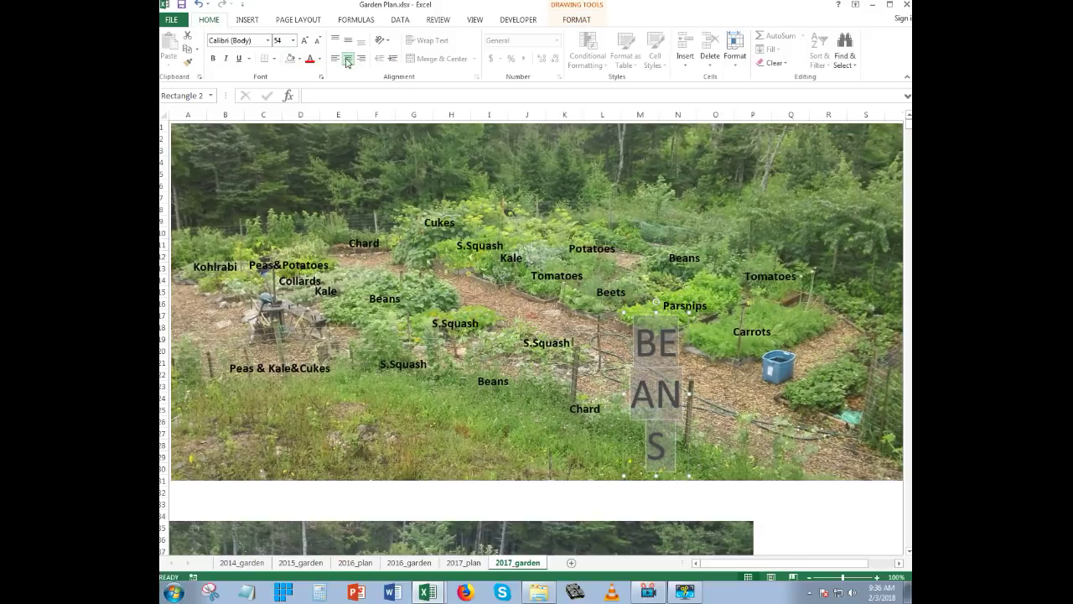
Set the BEANS text to 12 point, then enlarge it to 18 point.
{"action": "left_click", "coordinate": [285, 41]}
{"action": "type", "text": "12"}
{"action": "key", "text": "Return"}
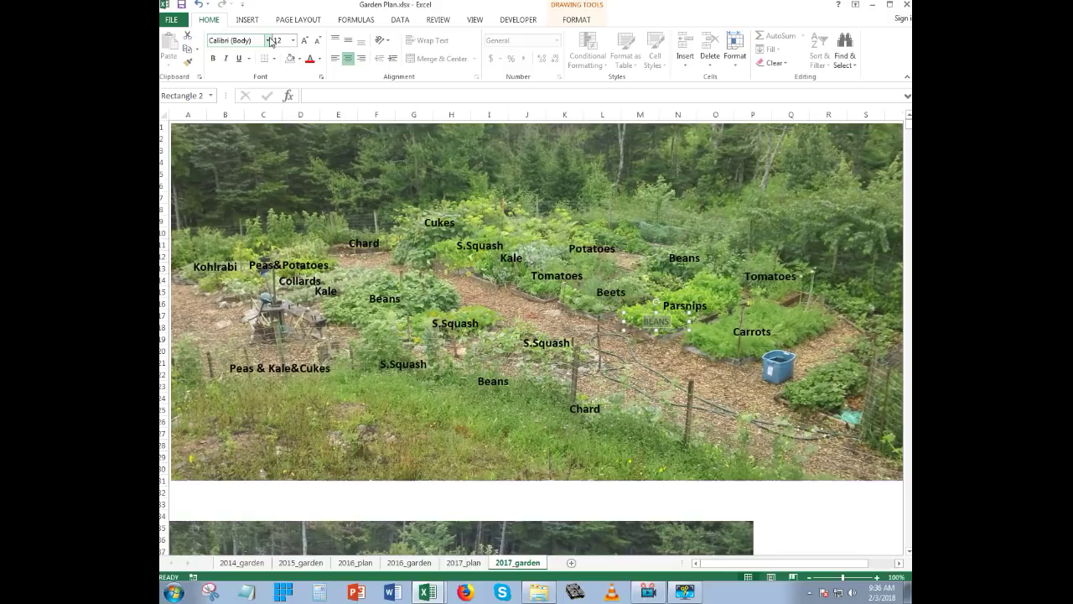
{"action": "left_click", "coordinate": [305, 41]}
{"action": "left_click", "coordinate": [305, 41]}
{"action": "left_click", "coordinate": [305, 42]}
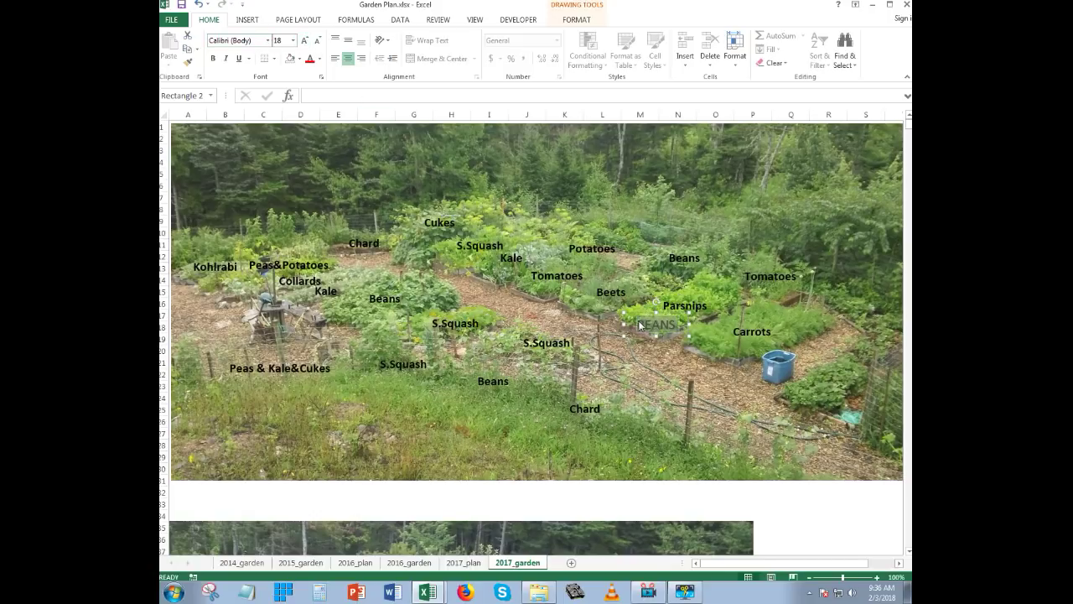
Try the BEANS WordArt at spots near Kale and Tomatoes, then delete it.
{"action": "mouse_move", "coordinate": [638, 326]}
{"action": "left_mouse_down"}
{"action": "mouse_move", "coordinate": [396, 240]}
{"action": "mouse_move", "coordinate": [384, 264]}
{"action": "mouse_move", "coordinate": [586, 346]}
{"action": "mouse_move", "coordinate": [680, 363]}
{"action": "left_mouse_up"}
{"action": "left_click", "coordinate": [652, 350]}
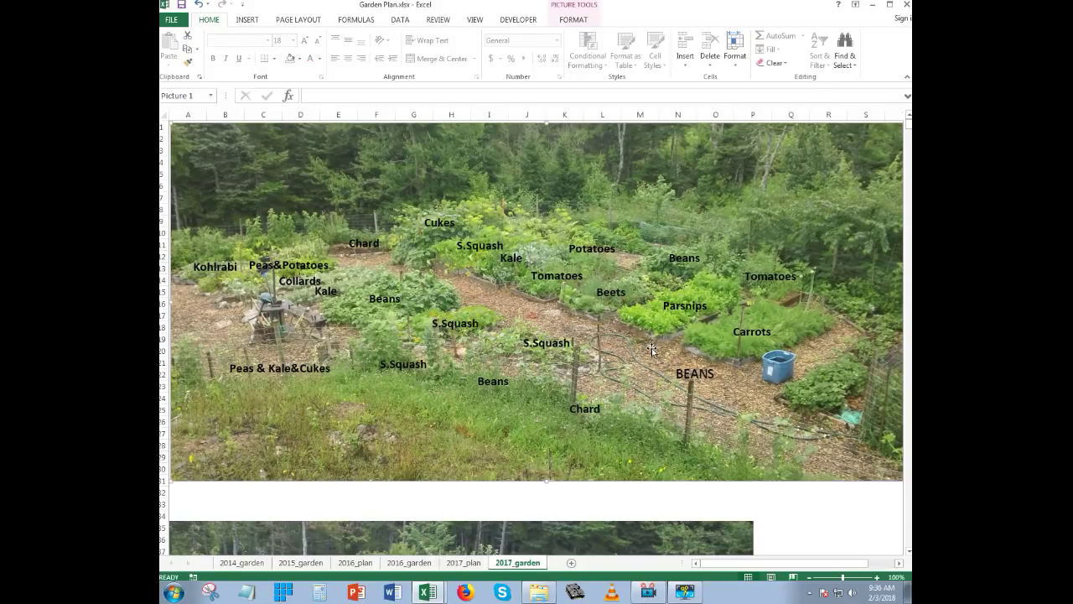
{"action": "left_click", "coordinate": [670, 363]}
{"action": "left_click_drag", "start_coordinate": [670, 363], "coordinate": [631, 346]}
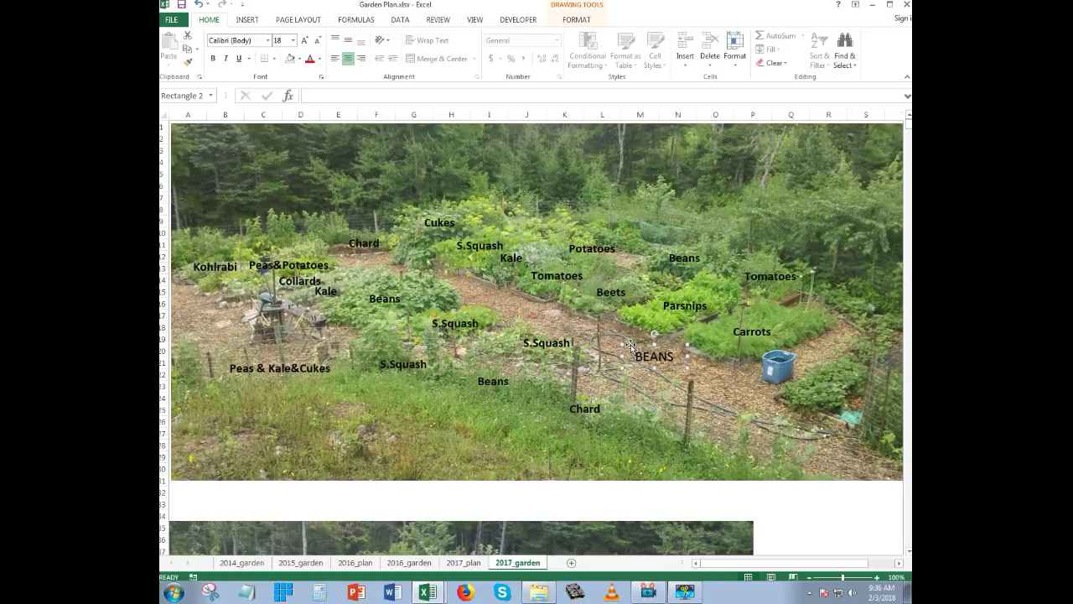
{"action": "key", "text": "Delete"}
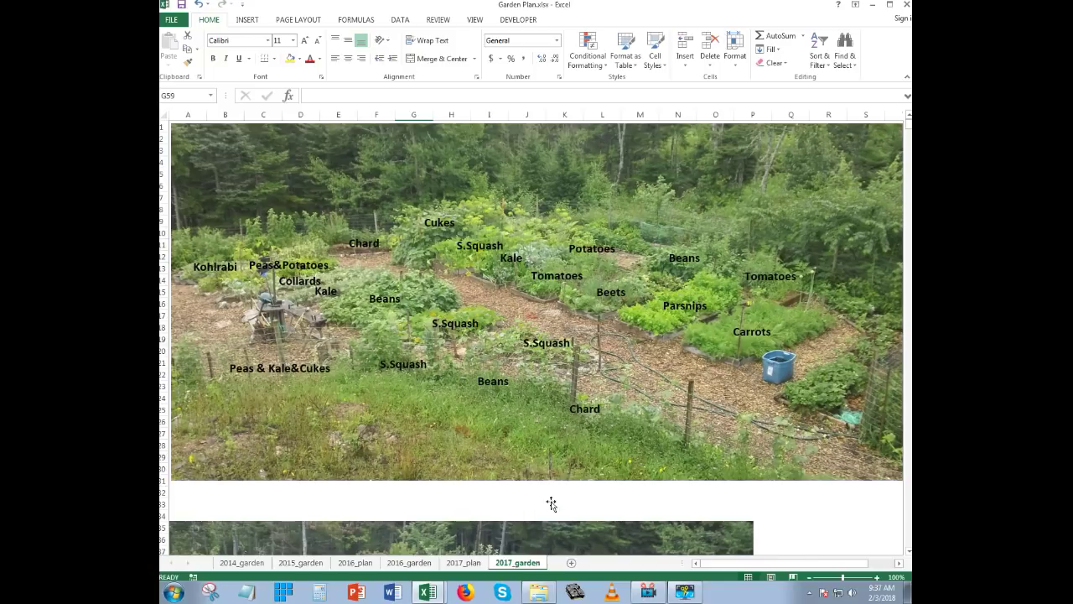
{"action": "right_click", "coordinate": [515, 567]}
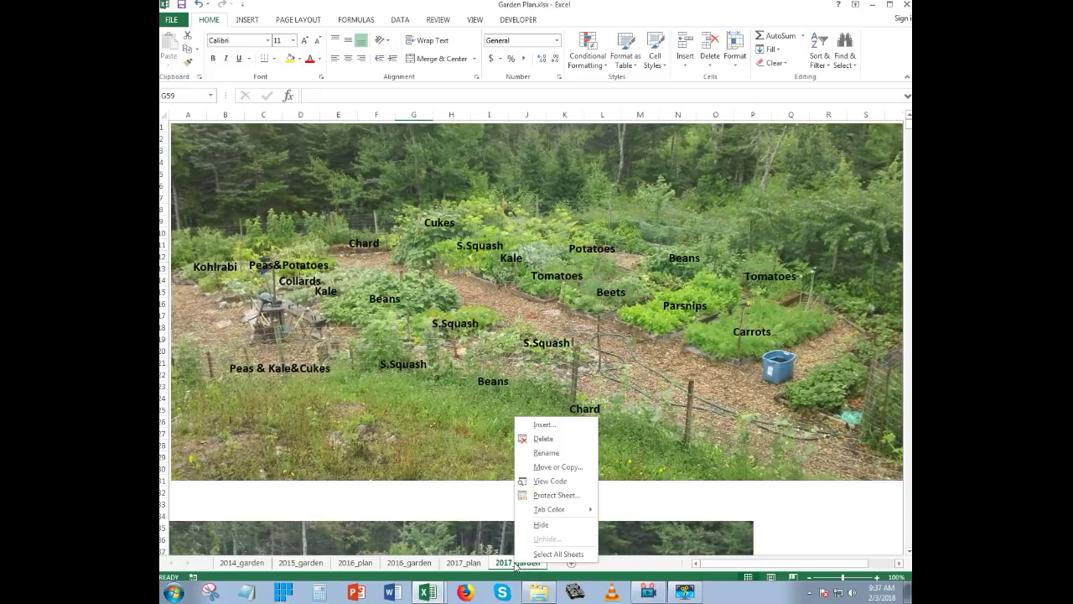
Copy the 2017_garden sheet to the end of the workbook as 2017_garden (2).
{"action": "left_click", "coordinate": [558, 467]}
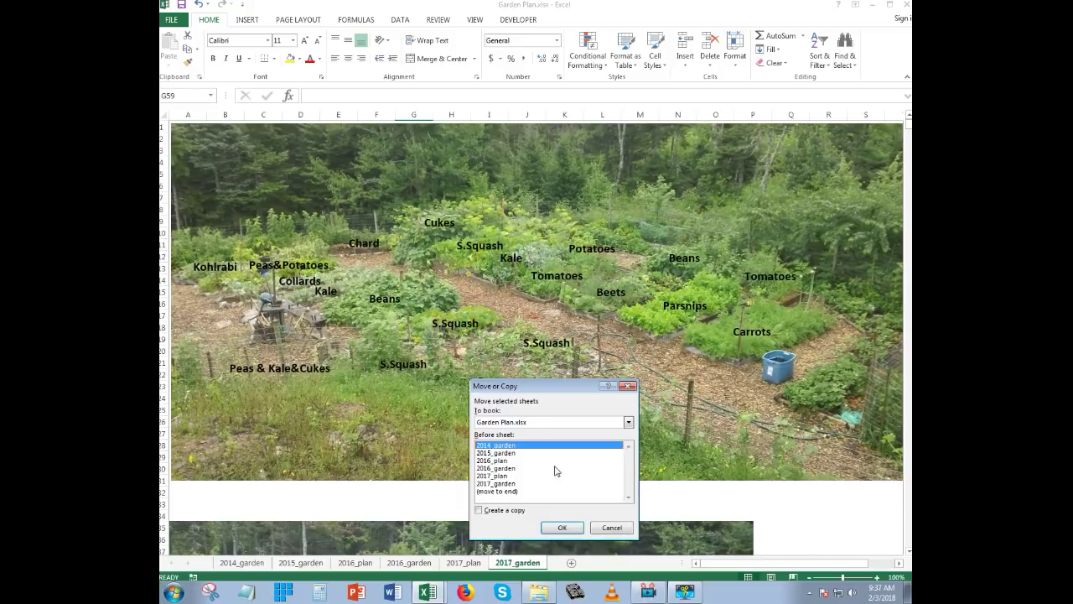
{"action": "left_click", "coordinate": [501, 492]}
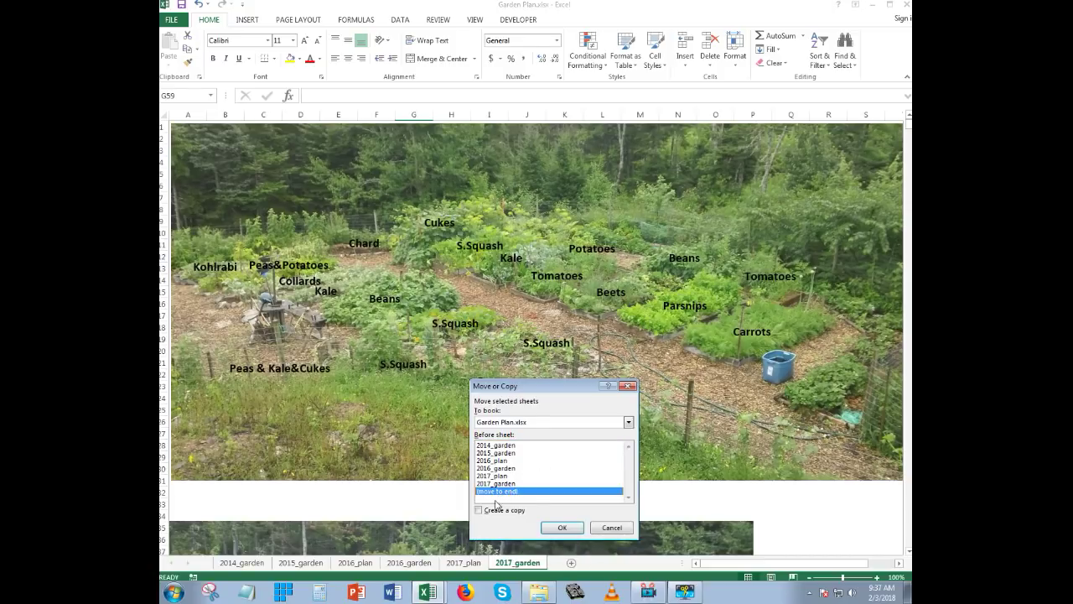
{"action": "left_click", "coordinate": [479, 510]}
{"action": "left_click", "coordinate": [559, 528]}
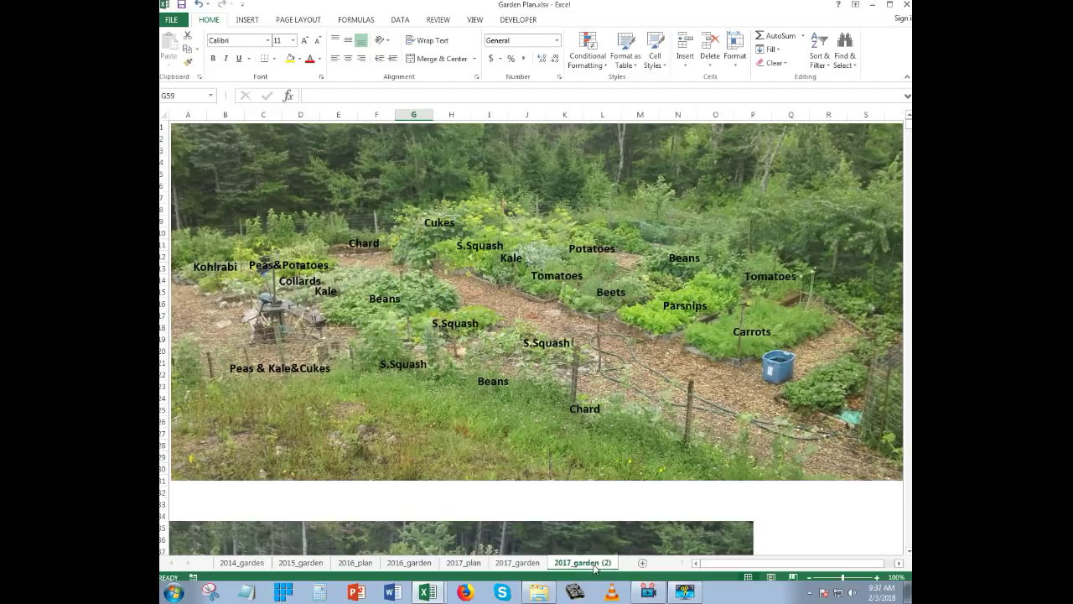
Rename the copied 2017_garden (2) sheet tab to 2018_plan, fixing the uppercase PLAN.
{"action": "double_click", "coordinate": [595, 569]}
{"action": "key", "text": "Escape"}
{"action": "double_click", "coordinate": [595, 563]}
{"action": "type", "text": "2018"}
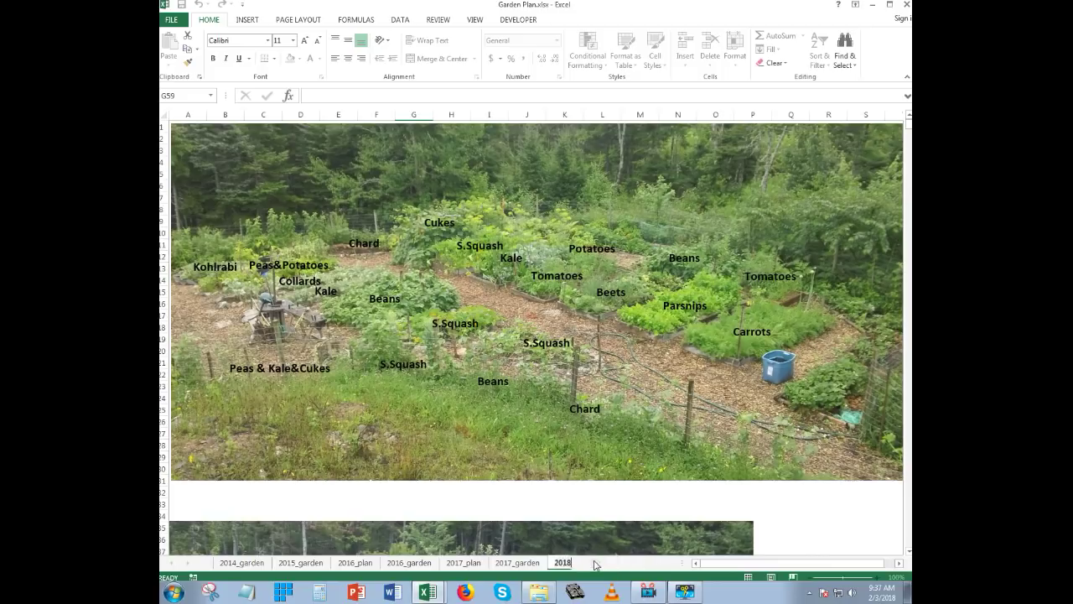
{"action": "type", "text": "_PLAN"}
{"action": "key", "text": "Return"}
{"action": "key", "text": "BackSpace"}
{"action": "key", "text": "BackSpace"}
{"action": "key", "text": "BackSpace"}
{"action": "key", "text": "BackSpace"}
{"action": "key", "text": "BackSpace"}
{"action": "type", "text": "_plan"}
{"action": "left_click", "coordinate": [614, 500]}
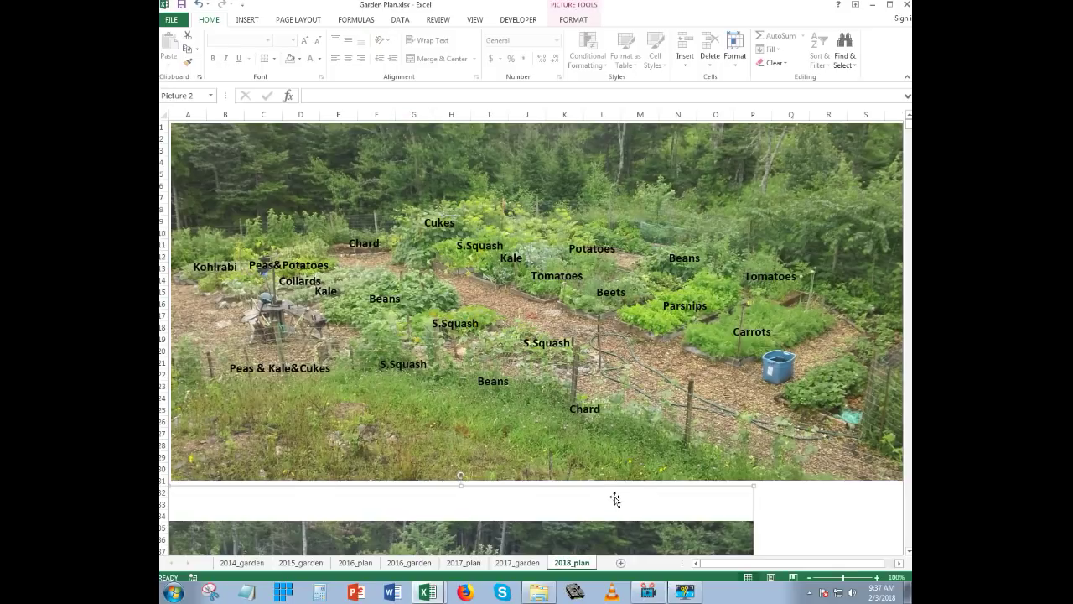
{"action": "left_click", "coordinate": [759, 492]}
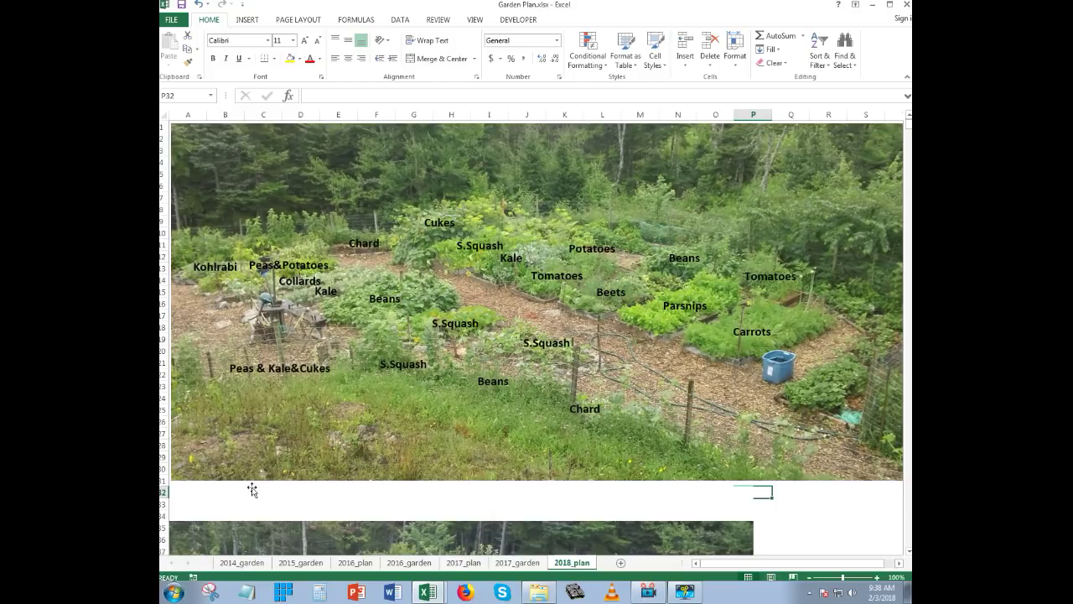
{"action": "scroll", "coordinate": [312, 500], "scroll_direction": "down", "scroll_amount": 7}
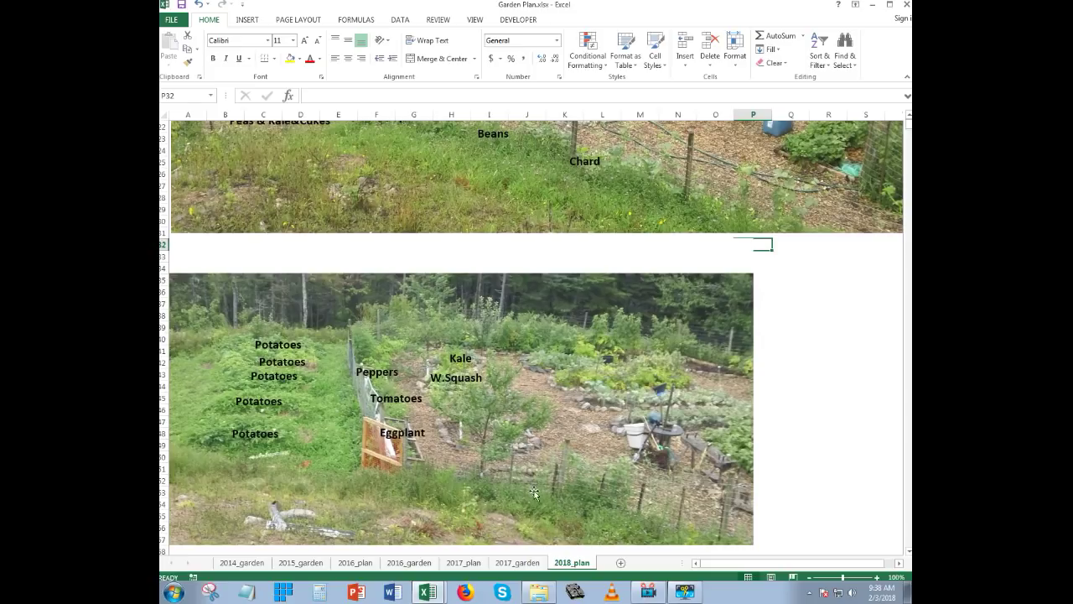
{"action": "scroll", "coordinate": [564, 247], "scroll_direction": "up", "scroll_amount": 7}
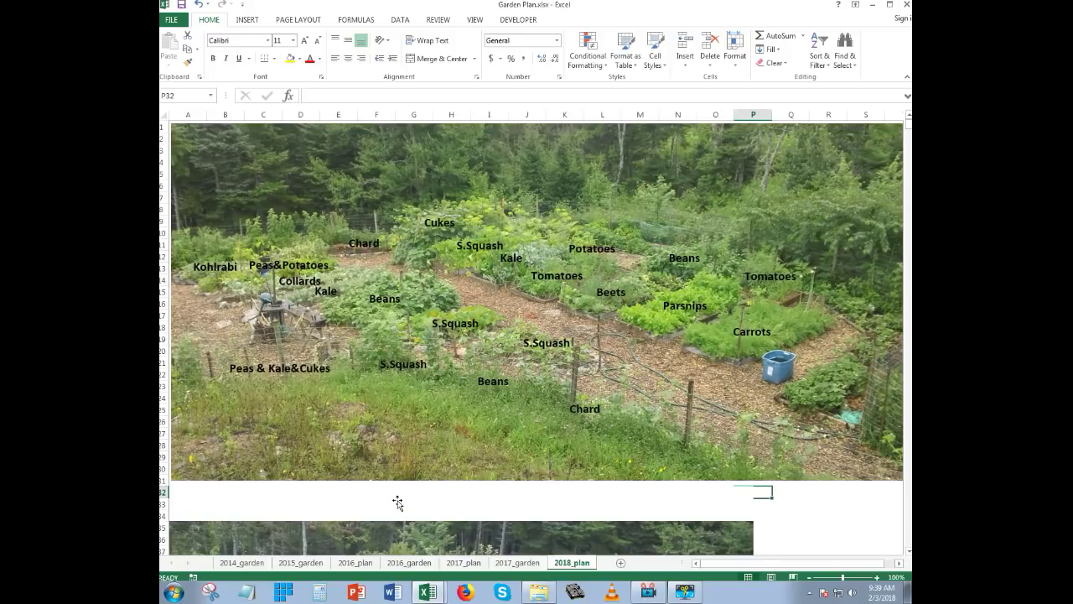
{"action": "key", "text": "alt+Tab"}
Scroll the 2018_seeds Variety list from Borage to Sunstripe Summer Squash and back.
{"action": "scroll", "coordinate": [312, 350], "scroll_direction": "down", "scroll_amount": 4}
{"action": "scroll", "coordinate": [314, 355], "scroll_direction": "up", "scroll_amount": 4}
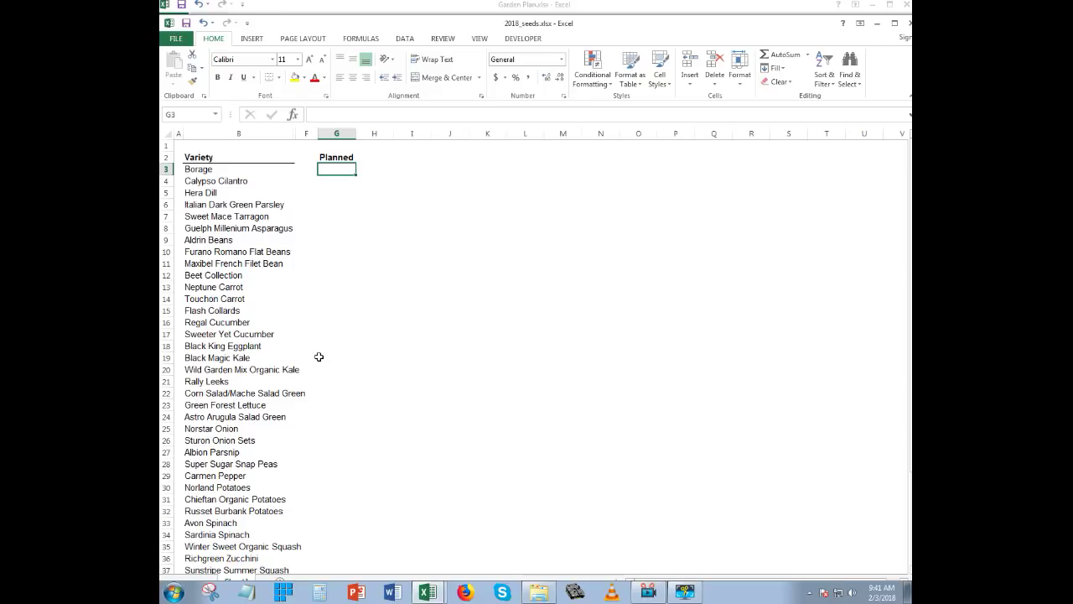
Scroll down the 2018_seeds sheet beside the empty Planned column.
{"action": "scroll", "coordinate": [310, 367], "scroll_direction": "down", "scroll_amount": 1}
{"action": "scroll", "coordinate": [311, 367], "scroll_direction": "up", "scroll_amount": 1}
{"action": "left_click", "coordinate": [235, 172]}
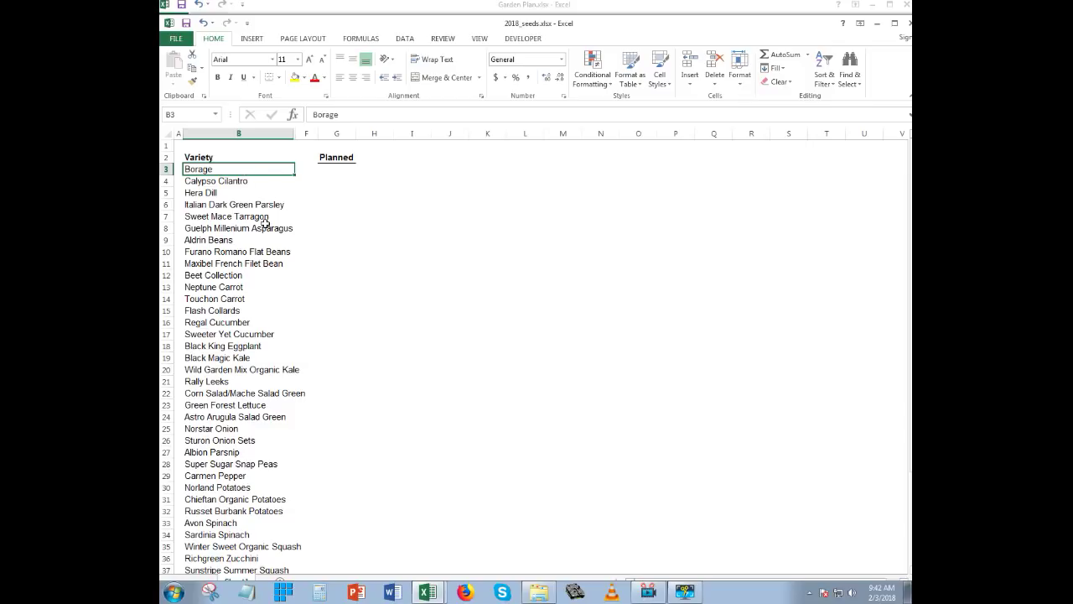
{"action": "scroll", "coordinate": [265, 225], "scroll_direction": "down", "scroll_amount": 1}
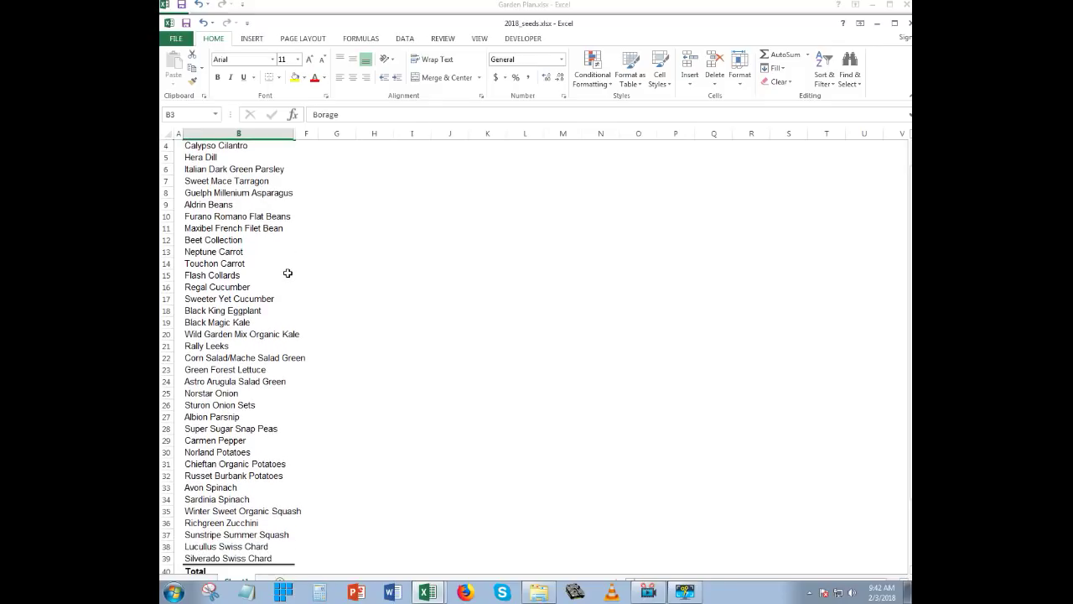
{"action": "scroll", "coordinate": [279, 277], "scroll_direction": "up", "scroll_amount": 1}
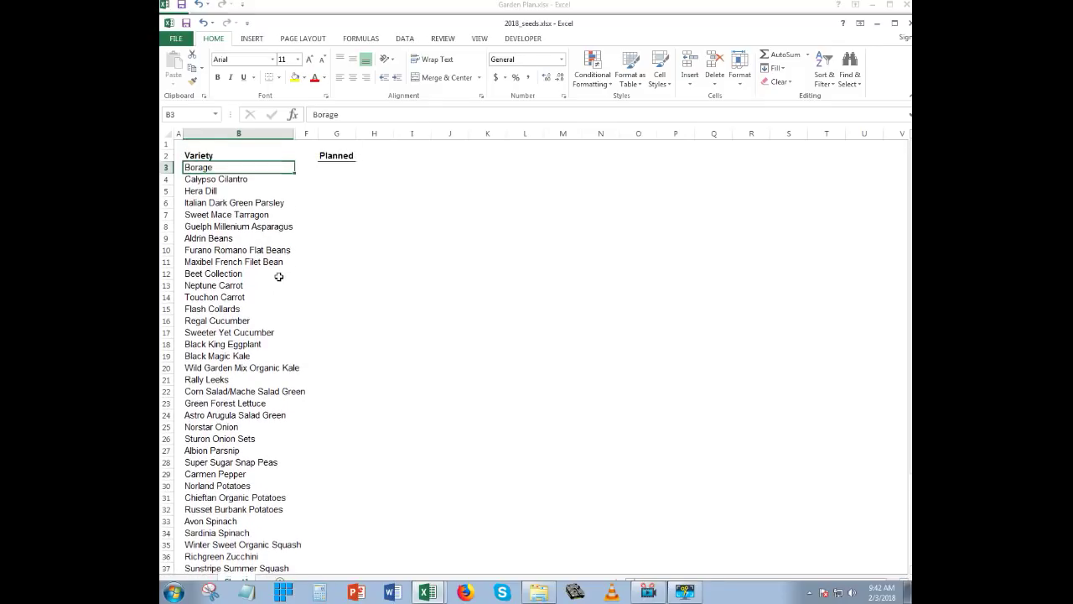
{"action": "scroll", "coordinate": [279, 278], "scroll_direction": "down", "scroll_amount": 1}
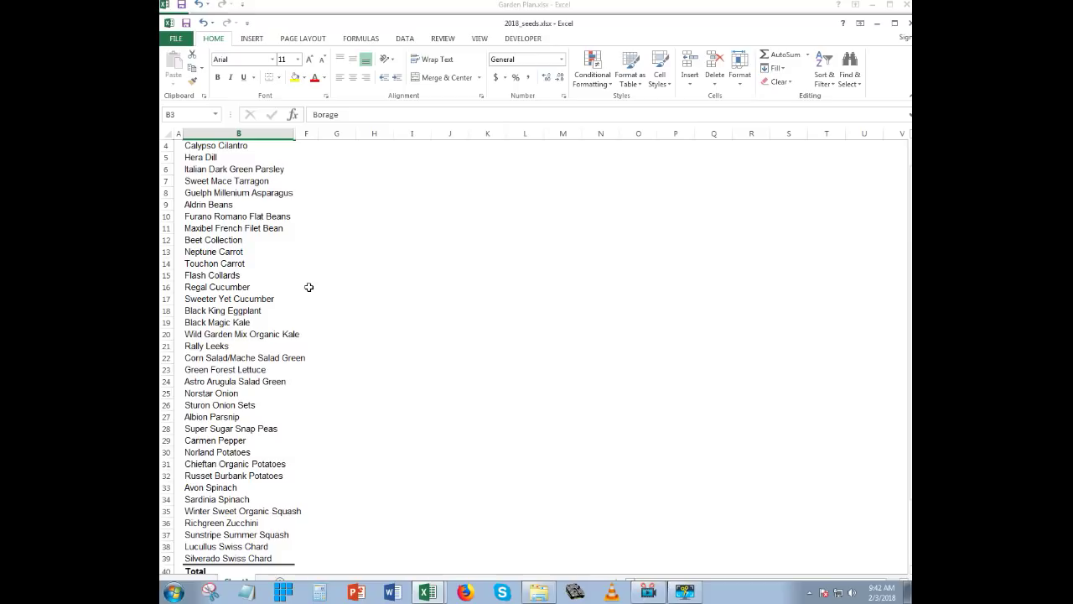
{"action": "scroll", "coordinate": [293, 278], "scroll_direction": "up", "scroll_amount": 1}
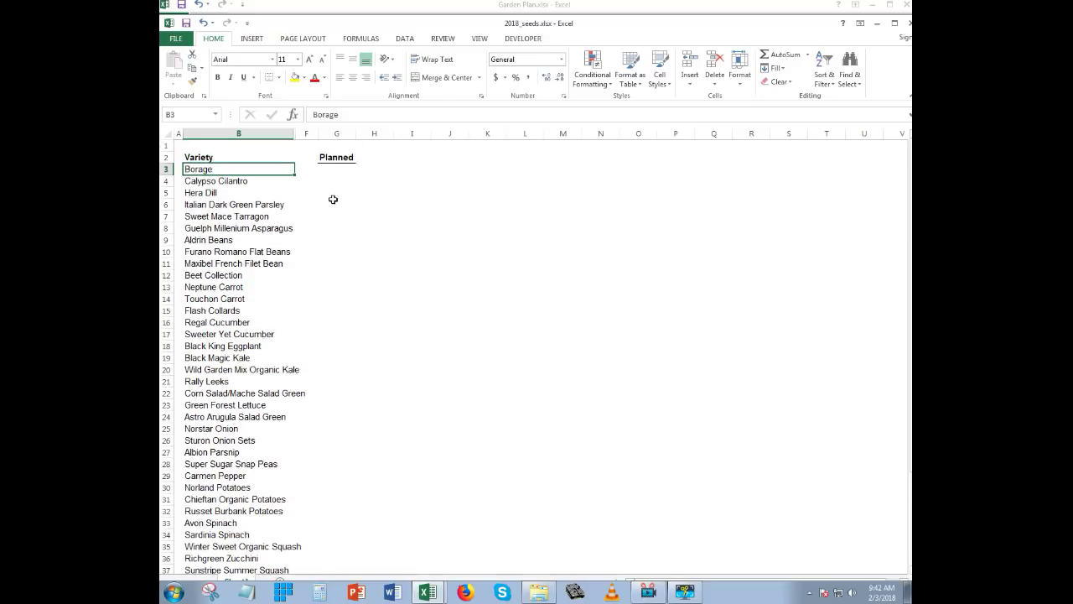
Enter y in G3 to mark Borage as planned.
{"action": "left_click", "coordinate": [339, 171]}
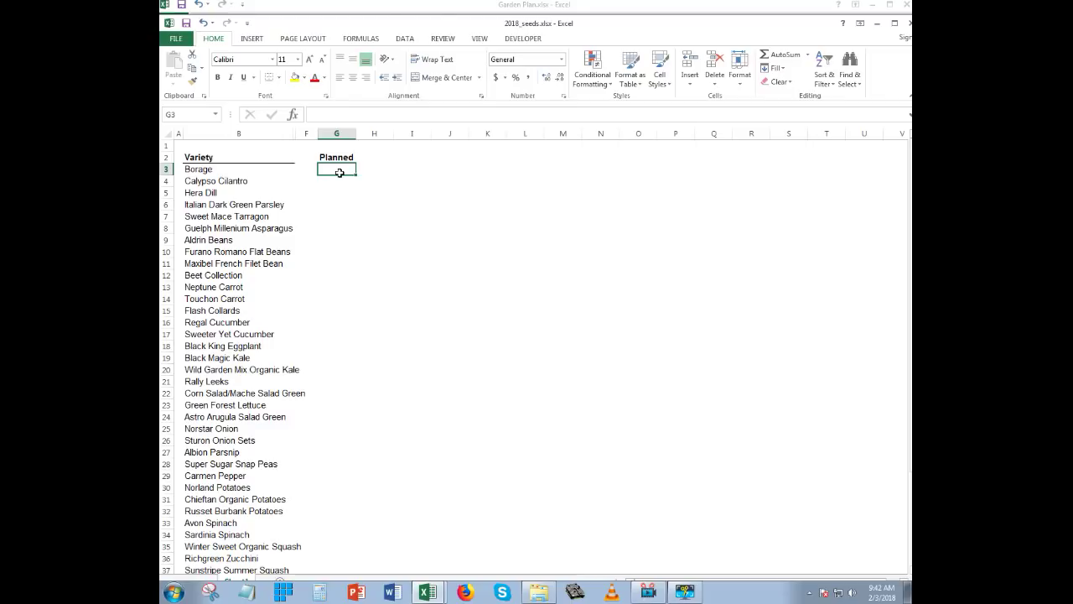
{"action": "type", "text": "y"}
{"action": "key", "text": "Return"}
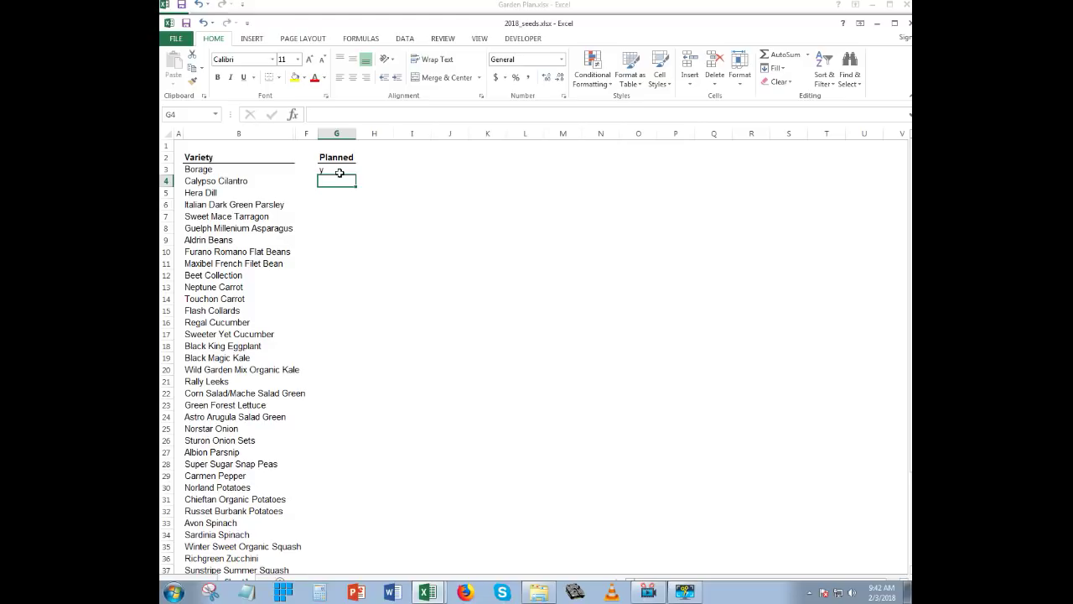
Compare the seed list against the Garden Plan workbook, then return to the Borage entry.
{"action": "left_click", "coordinate": [339, 172]}
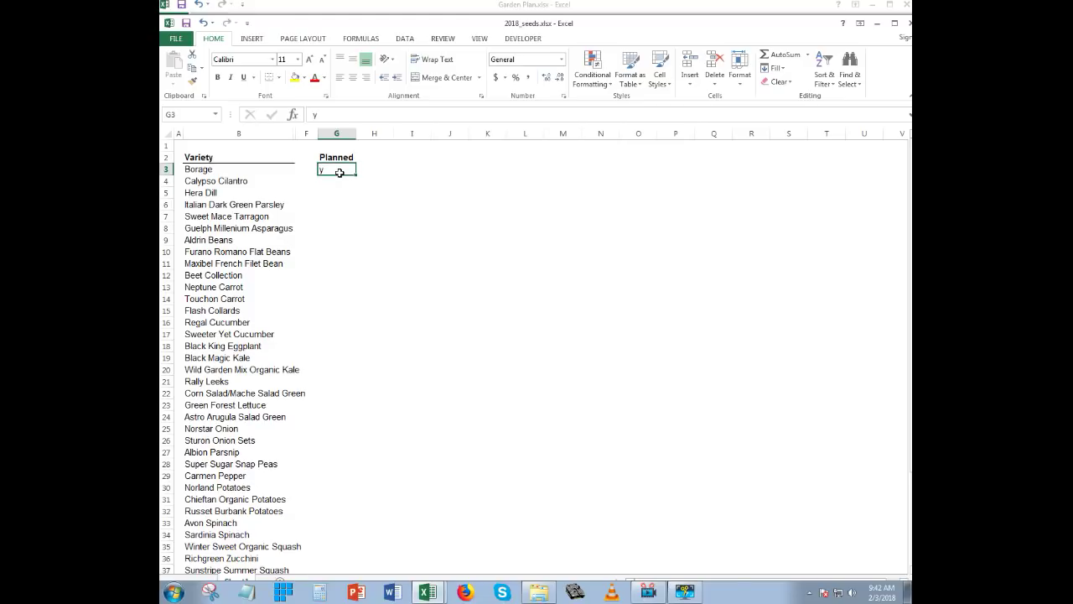
{"action": "key", "text": "alt+Tab"}
{"action": "key", "text": "alt+Tab"}
{"action": "key", "text": "alt+Tab"}
{"action": "key", "text": "alt+Tab"}
{"action": "left_click", "coordinate": [331, 183]}
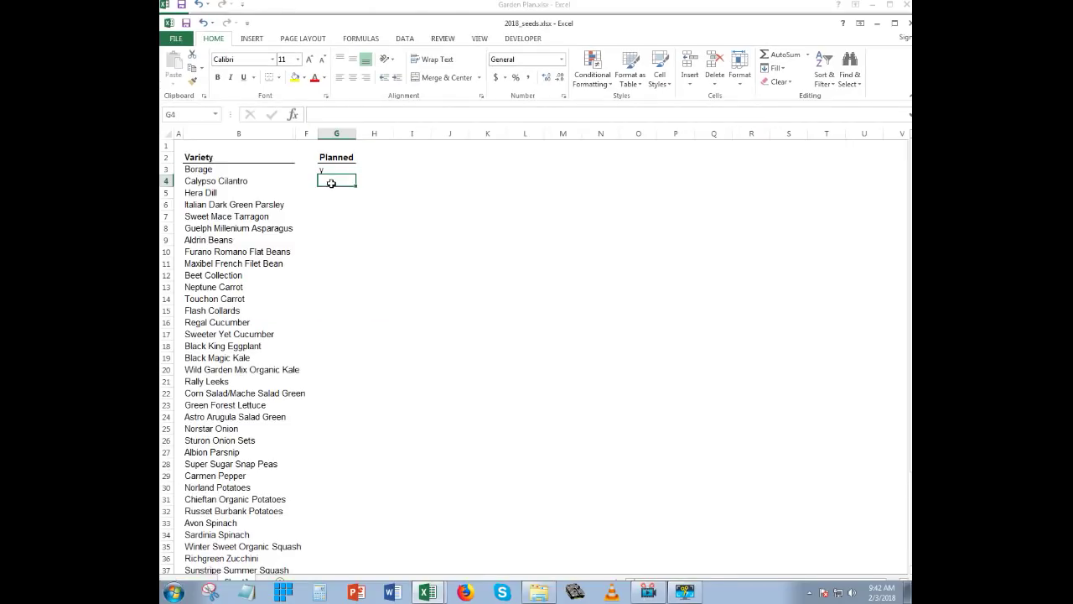
{"action": "left_click", "coordinate": [328, 195]}
{"action": "left_click", "coordinate": [332, 180]}
{"action": "key", "text": "Right"}
{"action": "left_click", "coordinate": [338, 194]}
{"action": "left_click", "coordinate": [331, 183]}
{"action": "key", "text": "alt+Tab"}
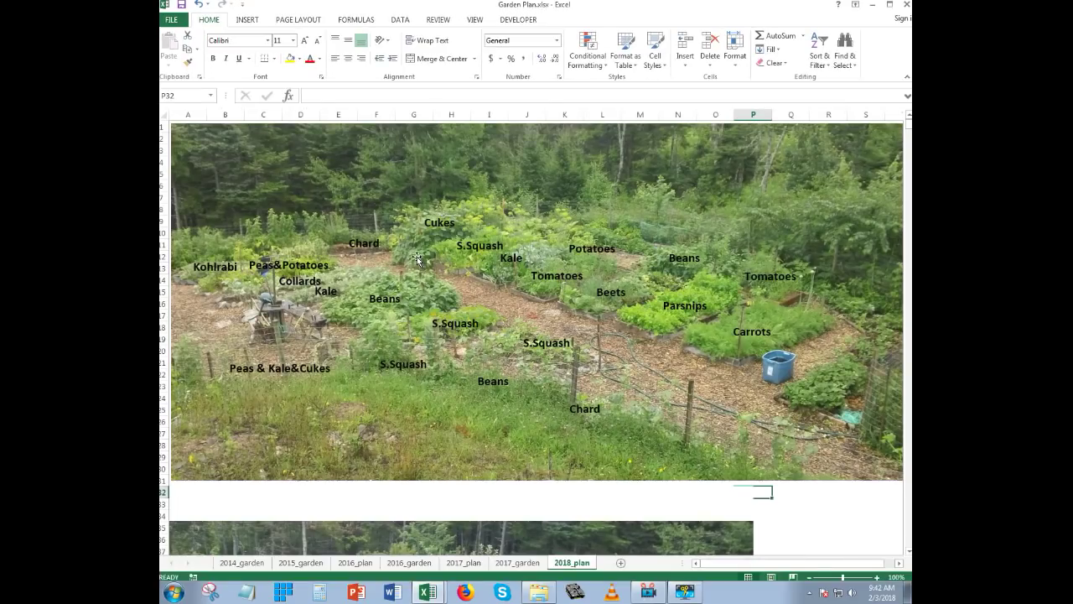
{"action": "key", "text": "alt+Tab"}
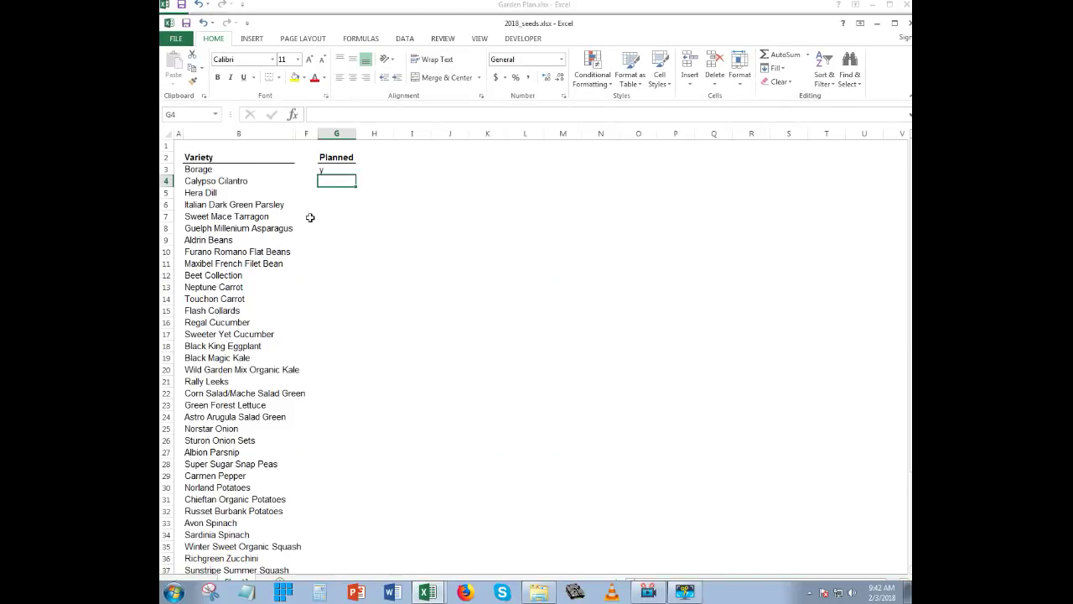
{"action": "left_click", "coordinate": [258, 170]}
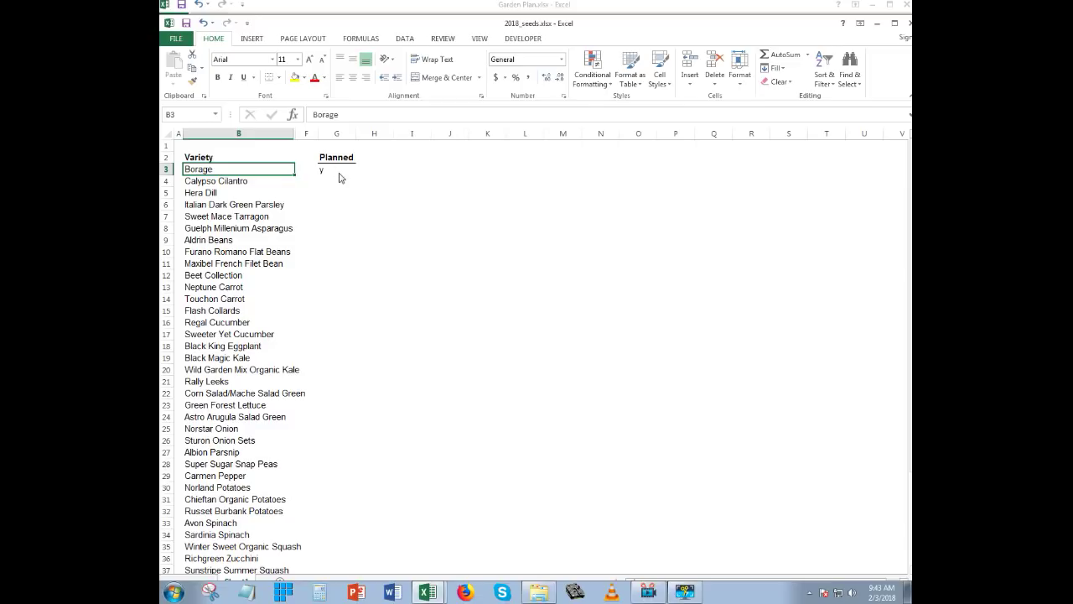
Switch to the Garden Plan workbook's 2018_plan sheet with the labelled photo.
{"action": "key", "text": "alt+Tab"}
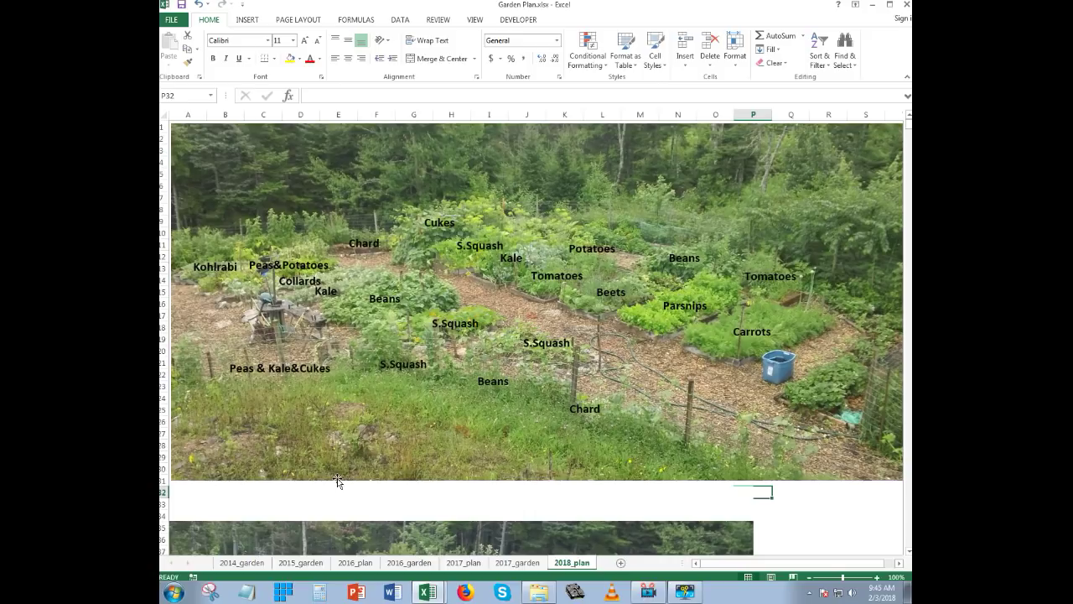
{"action": "scroll", "coordinate": [344, 480], "scroll_direction": "down", "scroll_amount": 2}
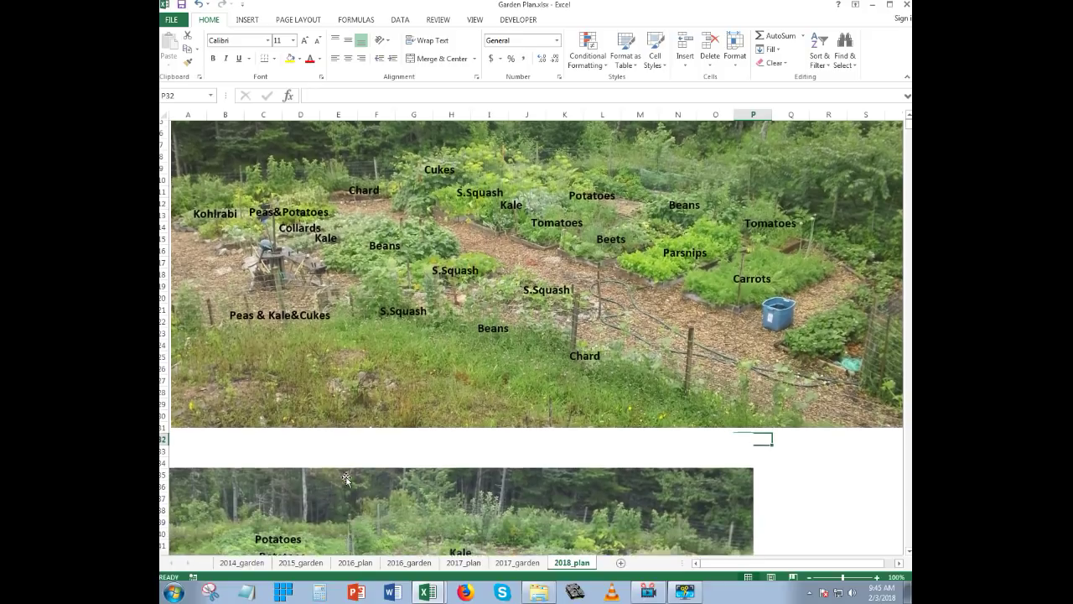
{"action": "scroll", "coordinate": [345, 480], "scroll_direction": "down", "scroll_amount": 2}
{"action": "scroll", "coordinate": [343, 424], "scroll_direction": "up", "scroll_amount": 2}
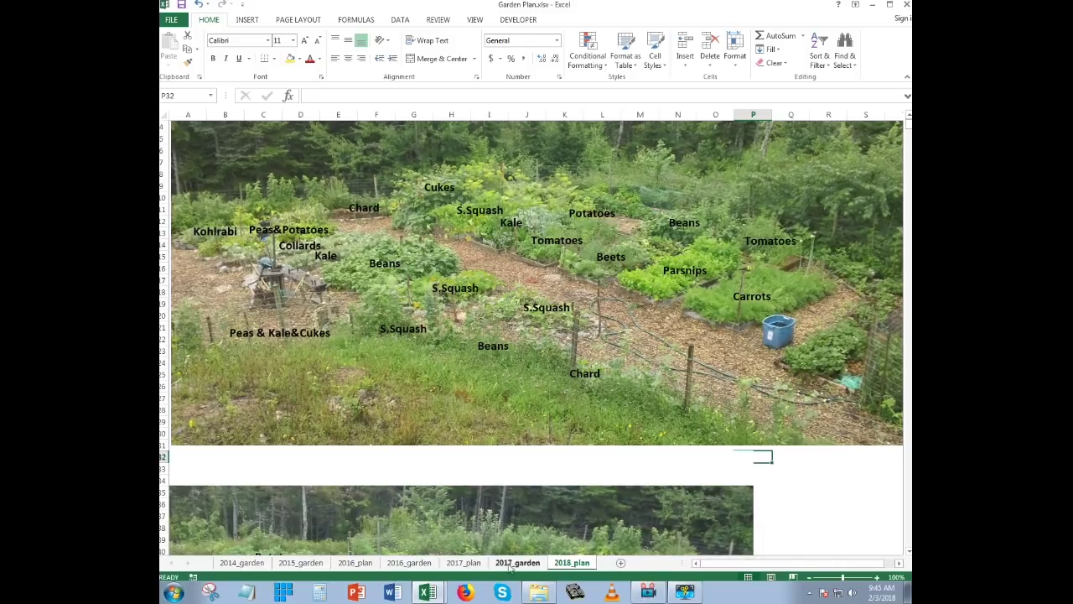
{"action": "scroll", "coordinate": [434, 506], "scroll_direction": "down", "scroll_amount": 6}
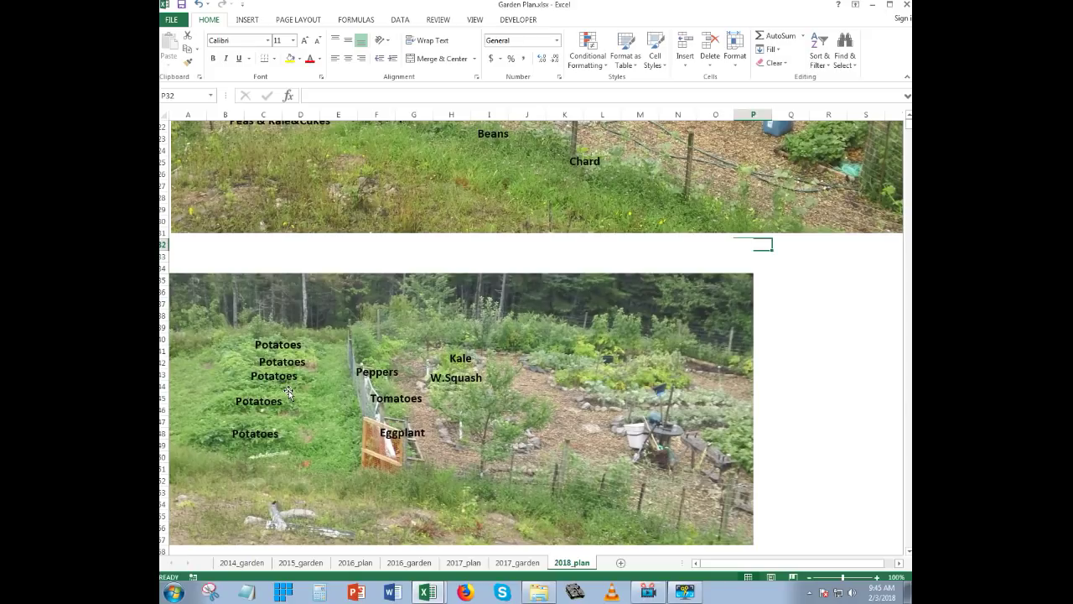
{"action": "scroll", "coordinate": [456, 310], "scroll_direction": "up", "scroll_amount": 6}
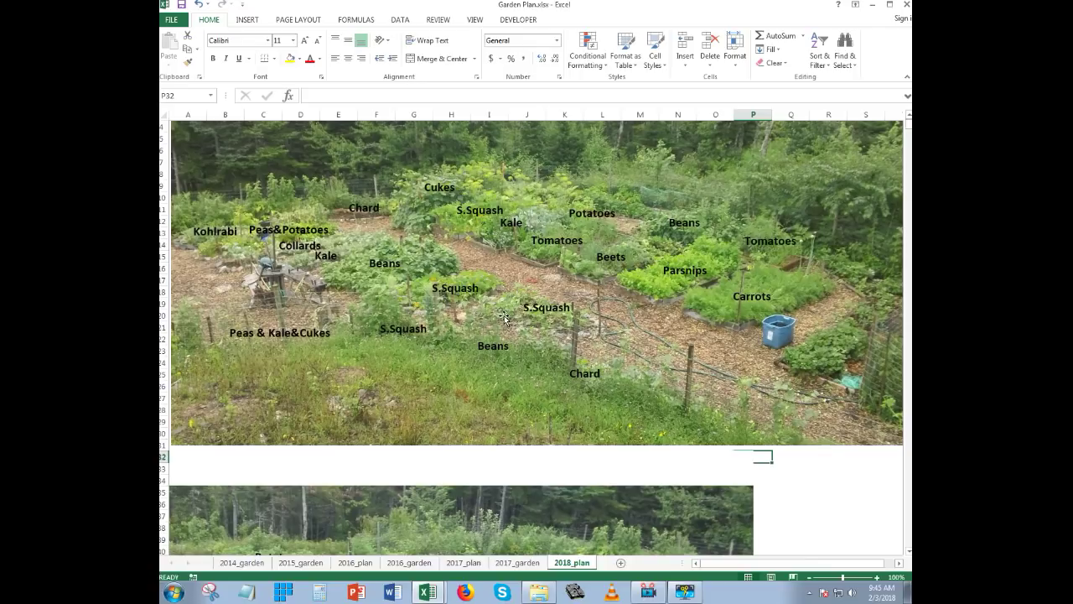
{"action": "scroll", "coordinate": [504, 317], "scroll_direction": "down", "scroll_amount": 6}
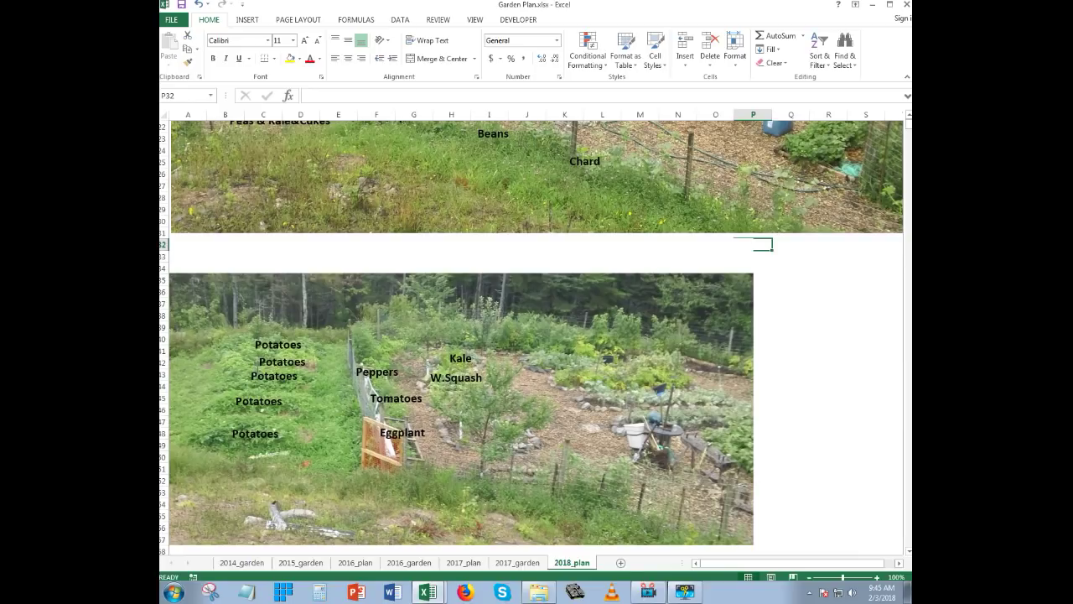
{"action": "scroll", "coordinate": [503, 239], "scroll_direction": "up", "scroll_amount": 6}
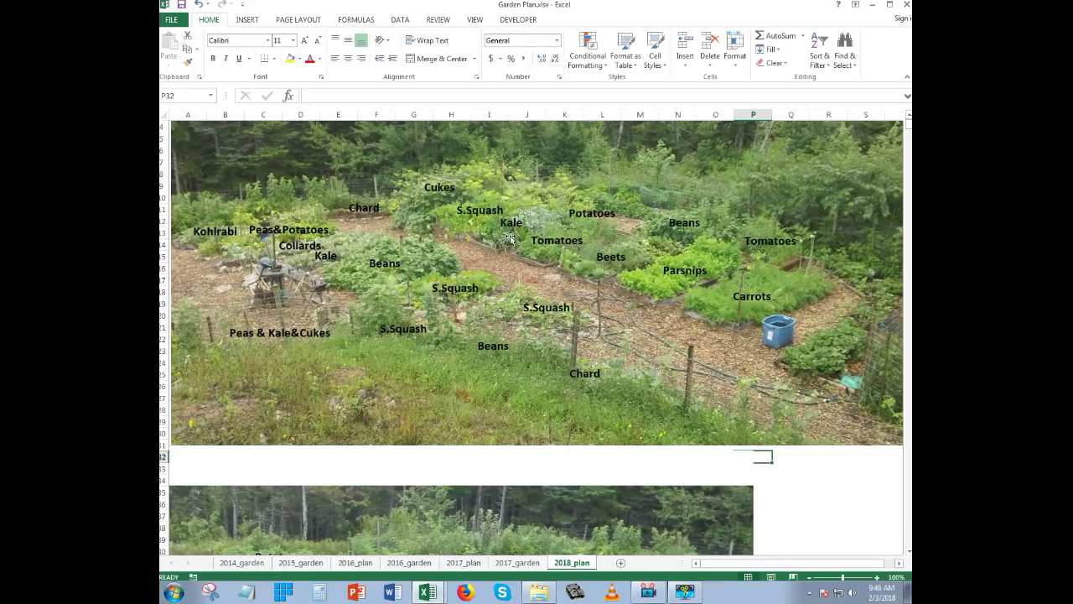
{"action": "scroll", "coordinate": [484, 329], "scroll_direction": "down", "scroll_amount": 3}
{"action": "scroll", "coordinate": [484, 329], "scroll_direction": "down", "scroll_amount": 4}
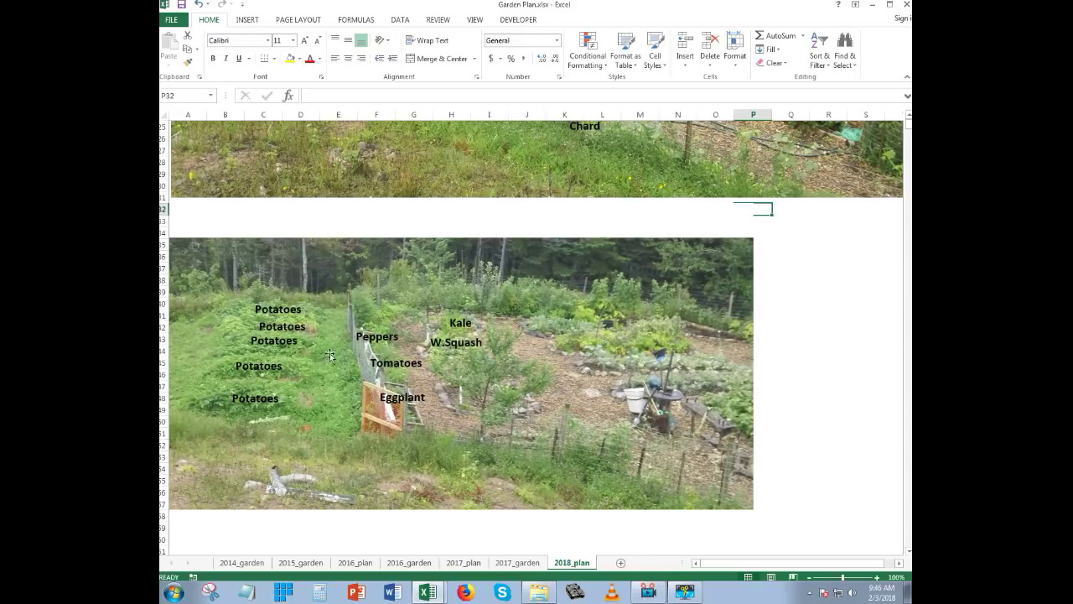
{"action": "scroll", "coordinate": [426, 338], "scroll_direction": "up", "scroll_amount": 5}
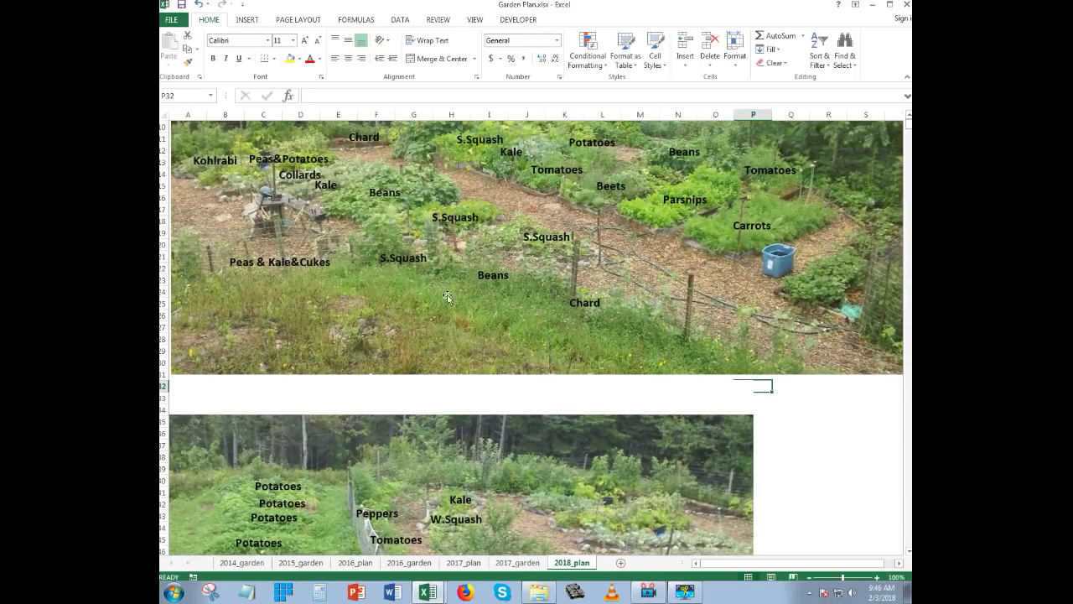
{"action": "scroll", "coordinate": [450, 298], "scroll_direction": "down", "scroll_amount": 3}
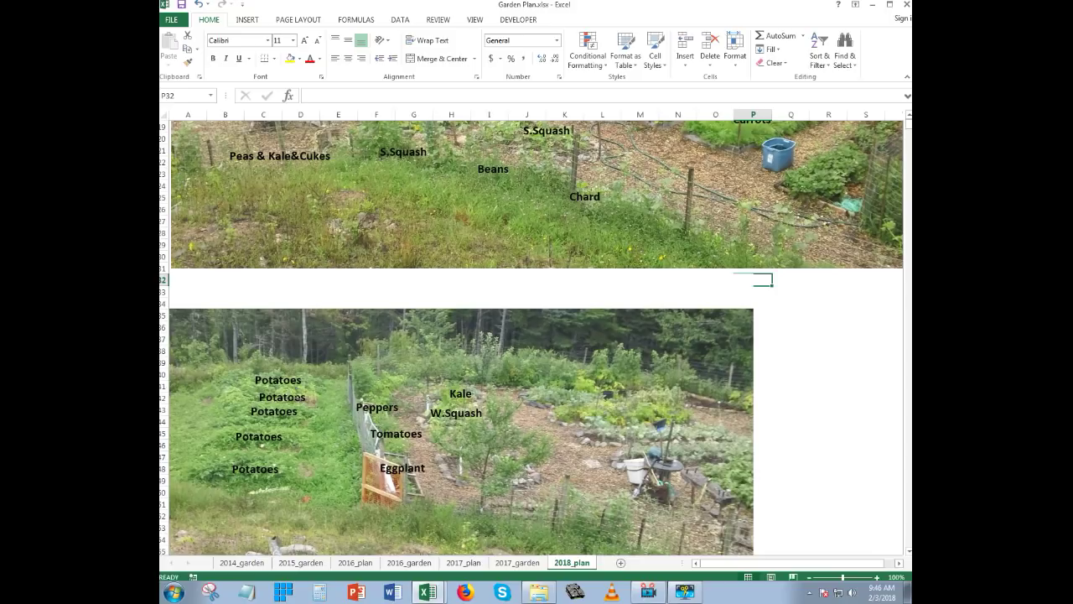
{"action": "scroll", "coordinate": [298, 393], "scroll_direction": "up", "scroll_amount": 1}
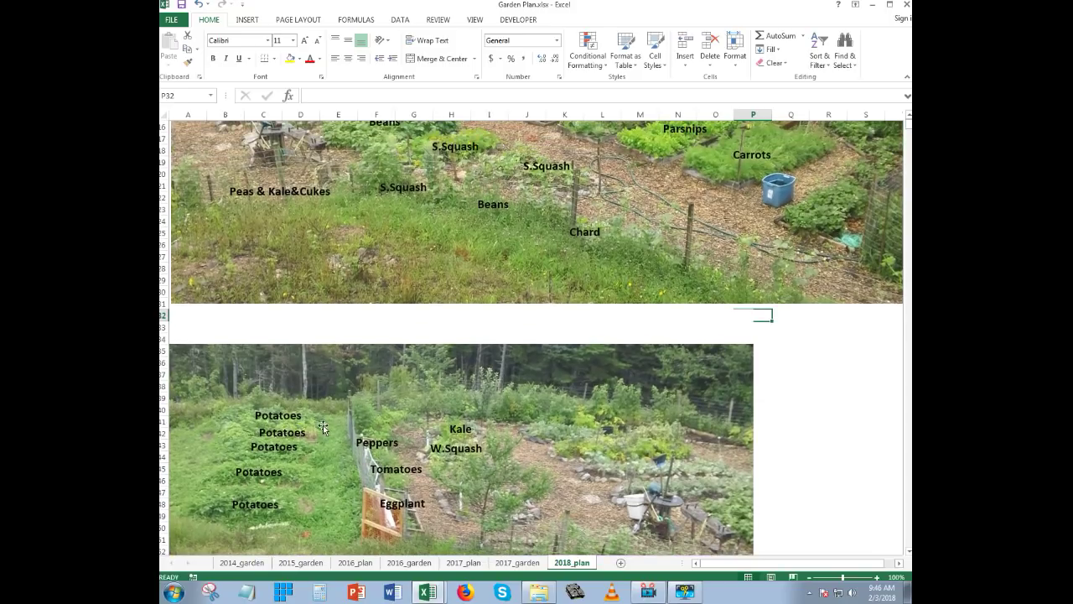
{"action": "scroll", "coordinate": [291, 457], "scroll_direction": "down", "scroll_amount": 1}
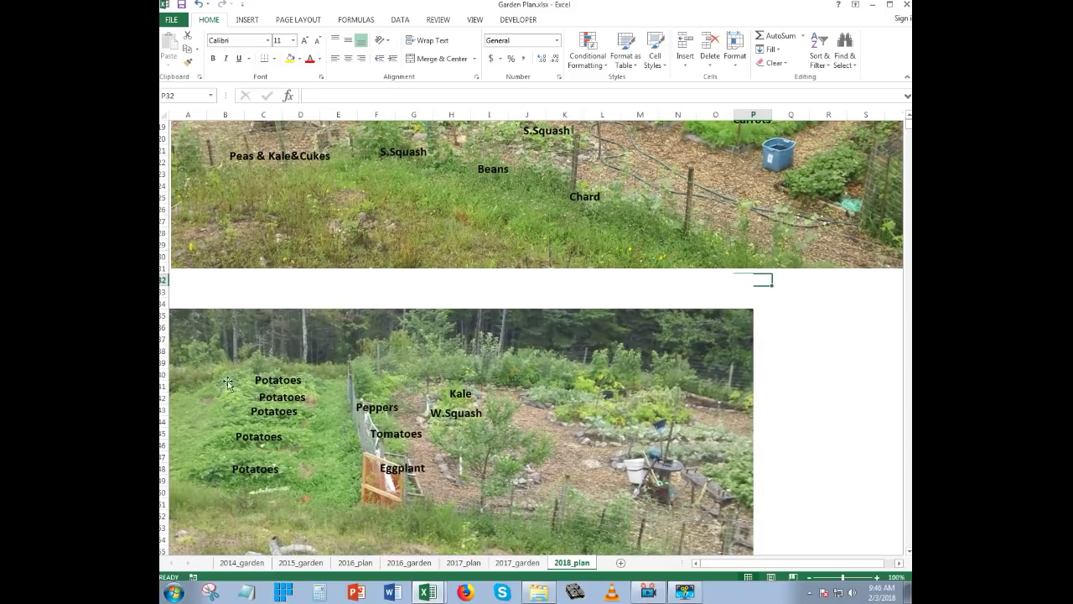
{"action": "left_click", "coordinate": [268, 371]}
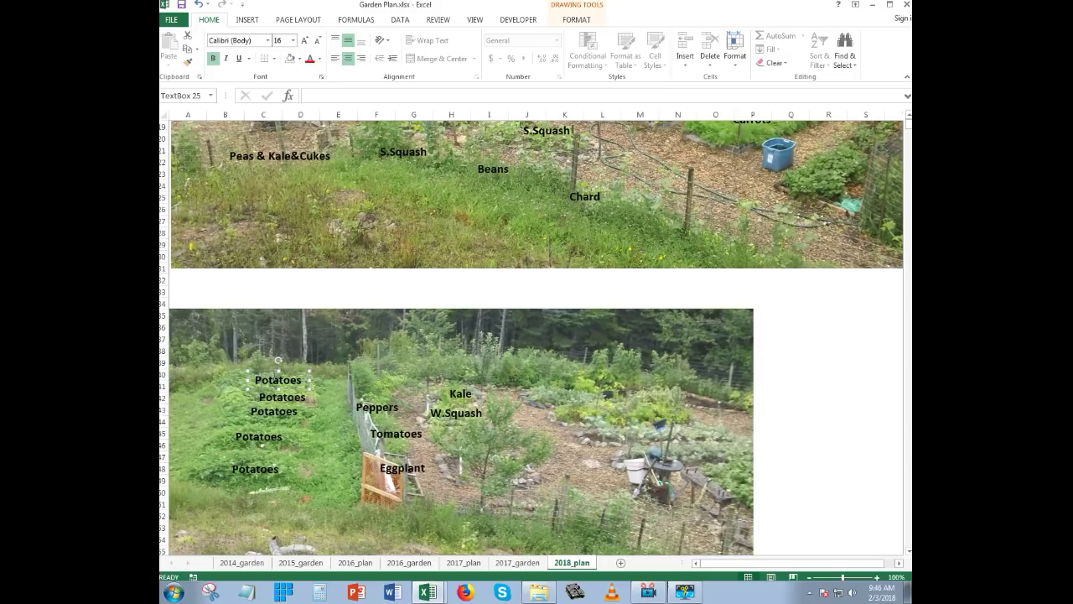
Duplicate the Potatoes label and place it at the lower photo's upper left.
{"action": "key", "text": "ctrl+c"}
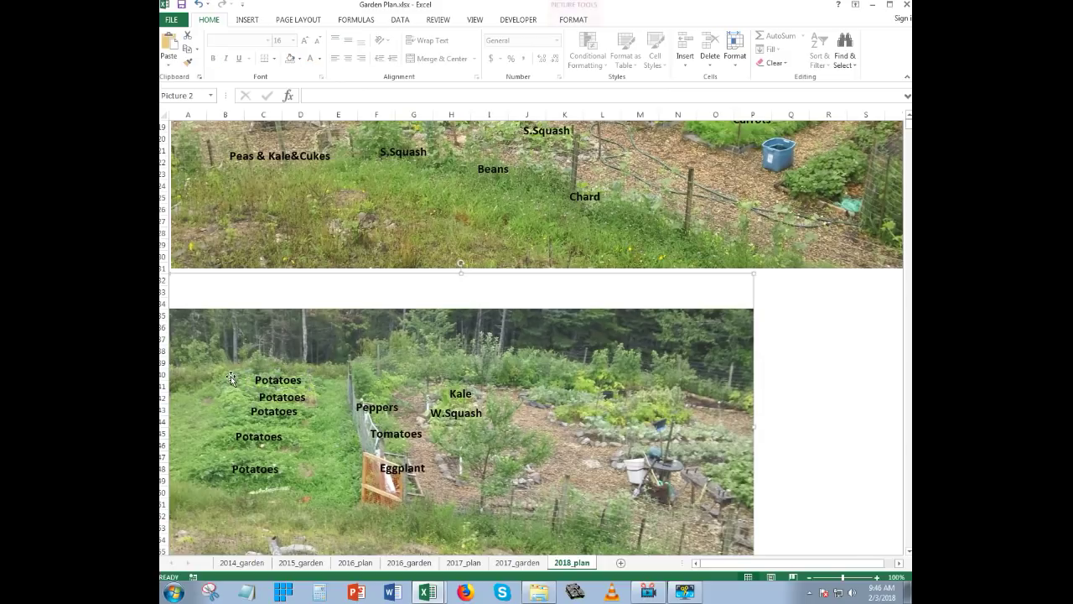
{"action": "key", "text": "ctrl+v"}
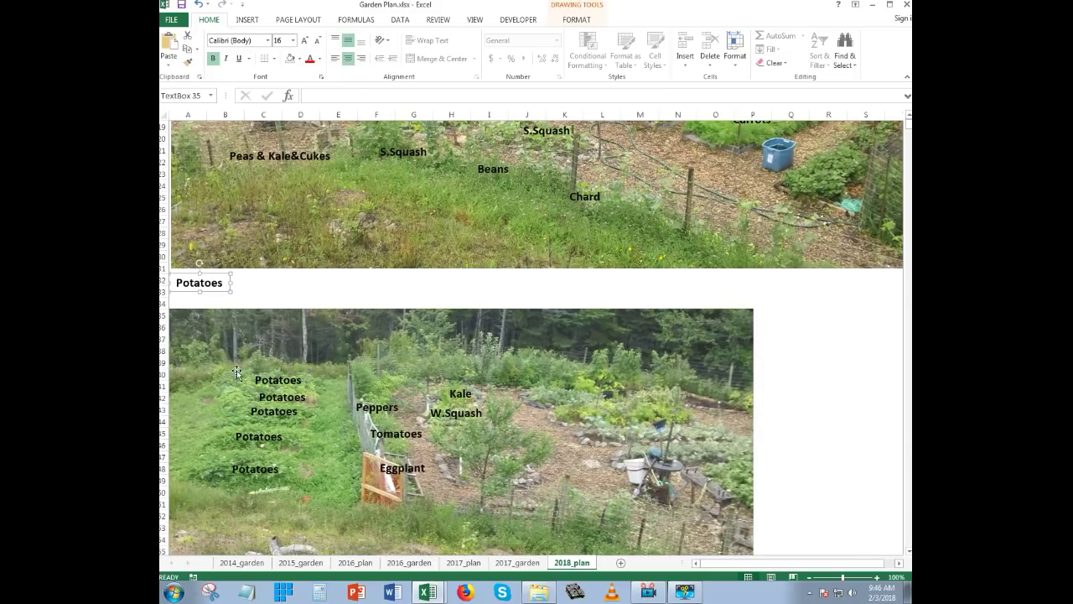
{"action": "double_click", "coordinate": [213, 286]}
{"action": "left_click_drag", "start_coordinate": [212, 293], "coordinate": [225, 377]}
Set the new Potatoes label's font colour to White, after first trying purple.
{"action": "double_click", "coordinate": [195, 368]}
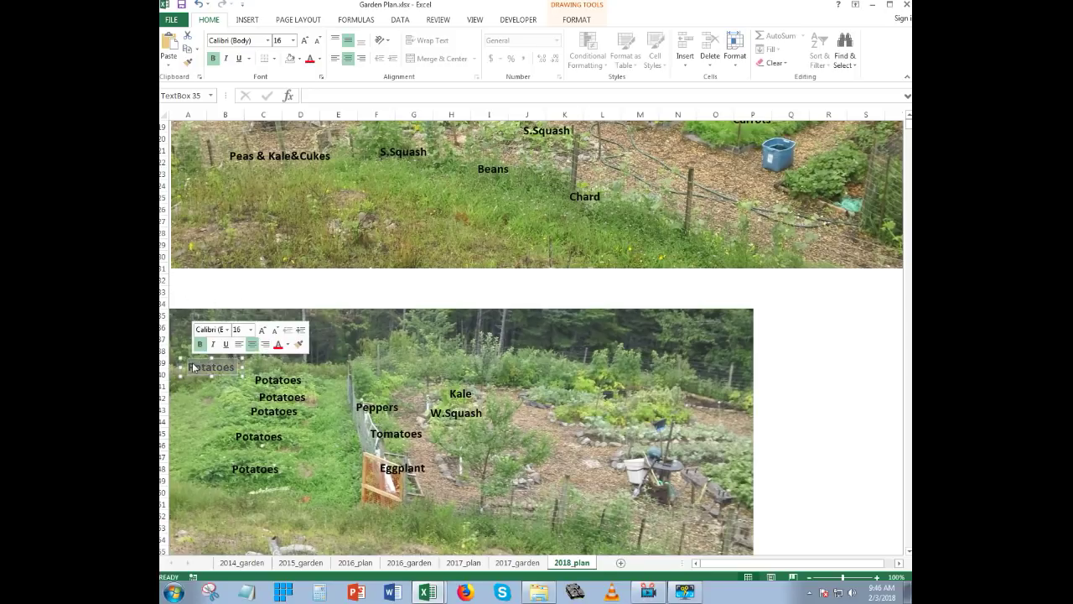
{"action": "left_click", "coordinate": [320, 60]}
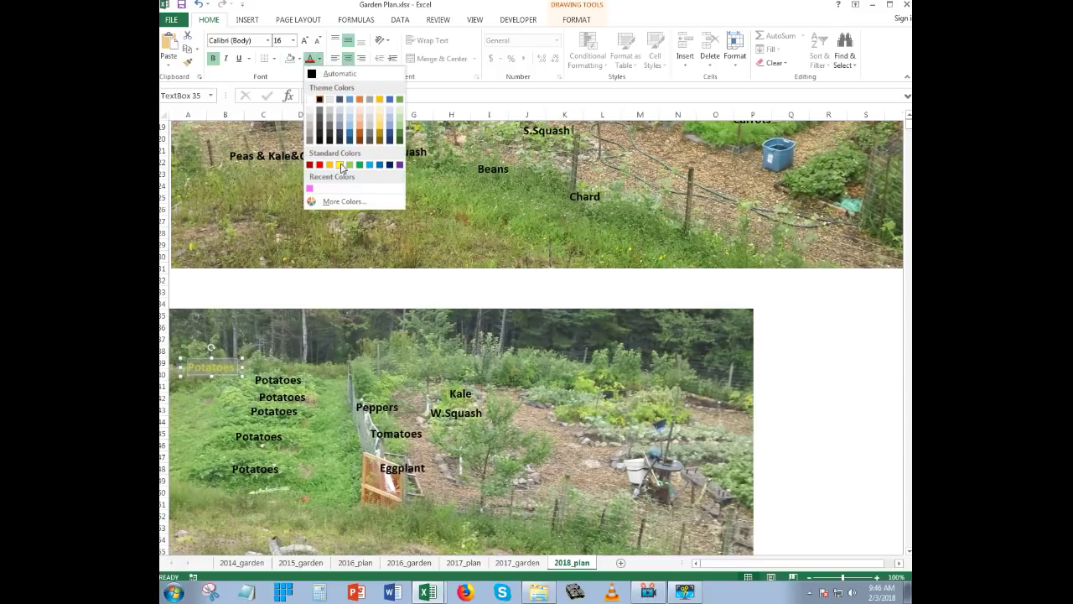
{"action": "left_click", "coordinate": [400, 164]}
{"action": "left_click", "coordinate": [236, 373]}
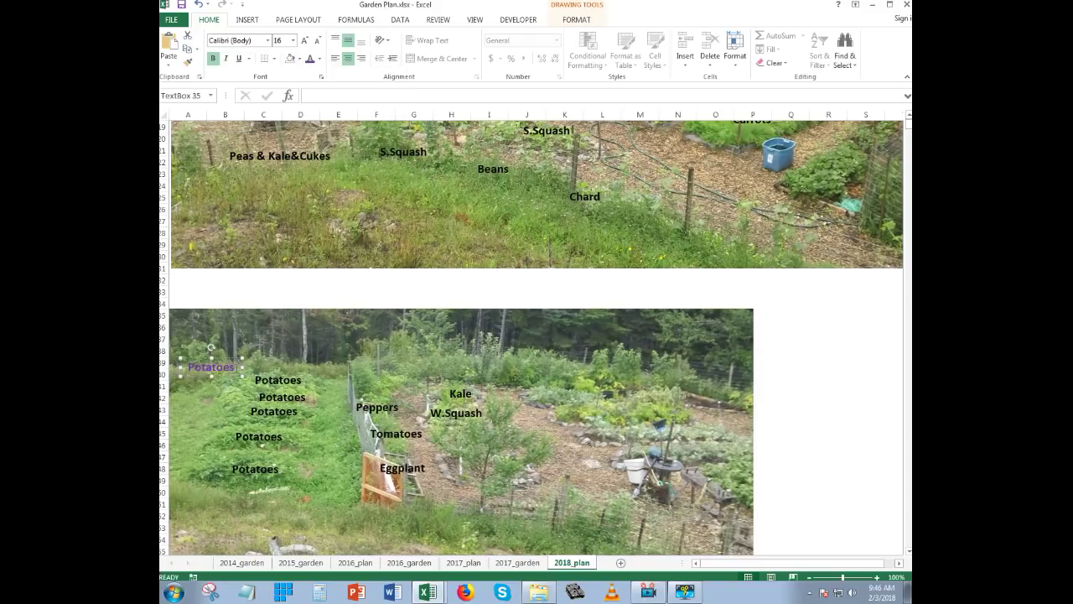
{"action": "double_click", "coordinate": [210, 366]}
{"action": "left_click", "coordinate": [320, 58]}
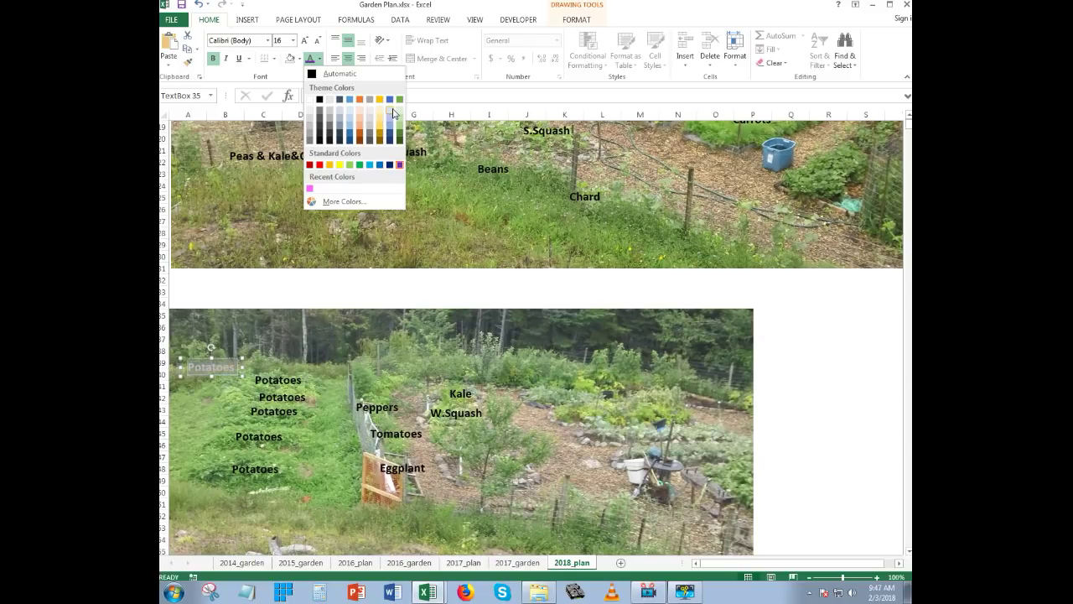
{"action": "left_click", "coordinate": [310, 101]}
{"action": "left_click", "coordinate": [223, 389]}
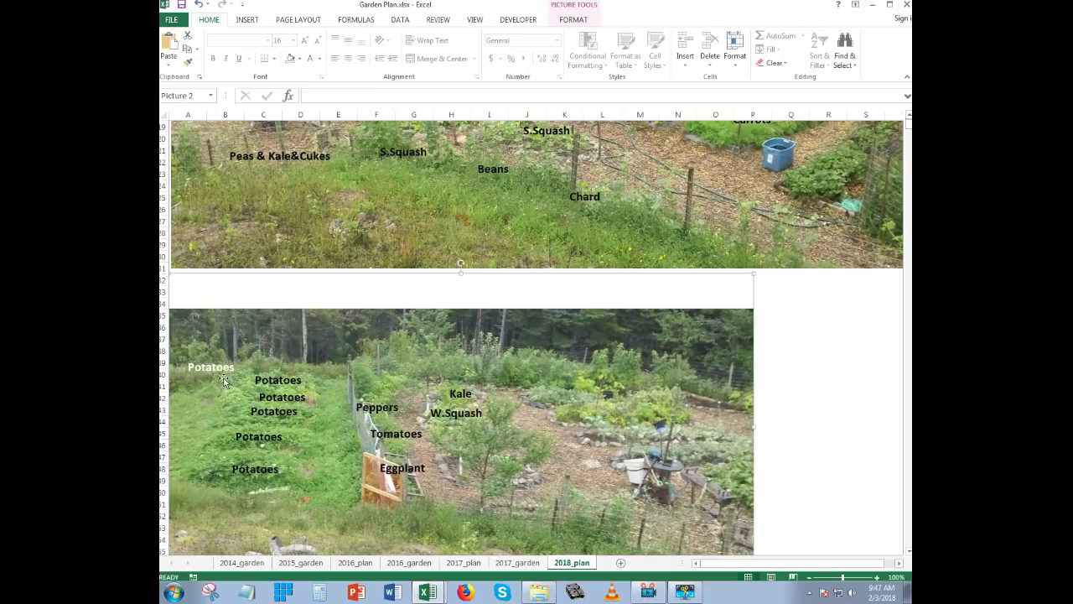
Replace the white label's text Potatoes with Borage.
{"action": "left_click", "coordinate": [228, 367]}
{"action": "double_click", "coordinate": [228, 367]}
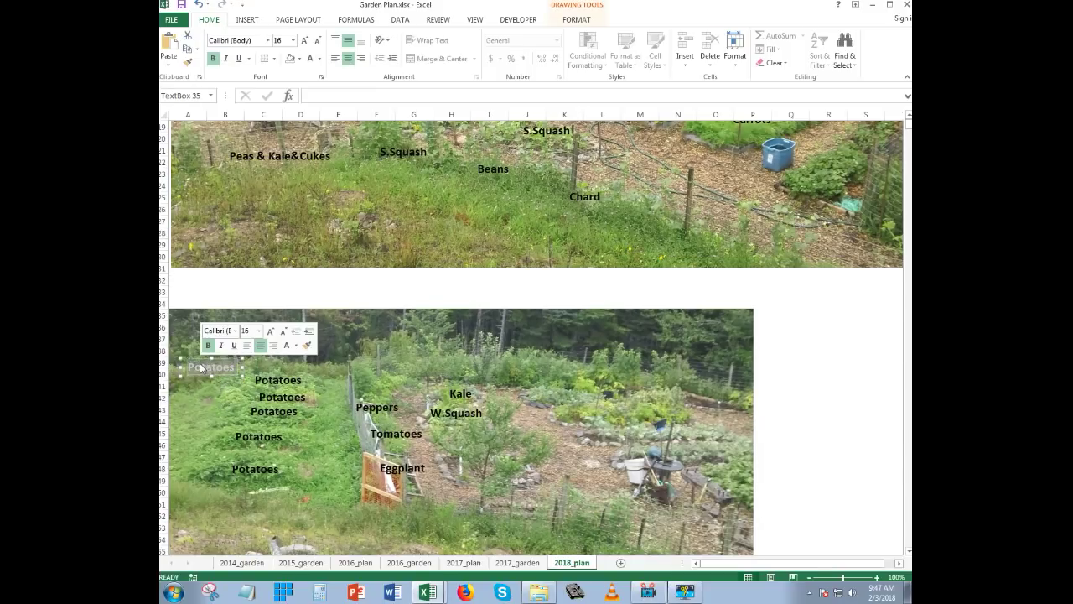
{"action": "type", "text": "Borage"}
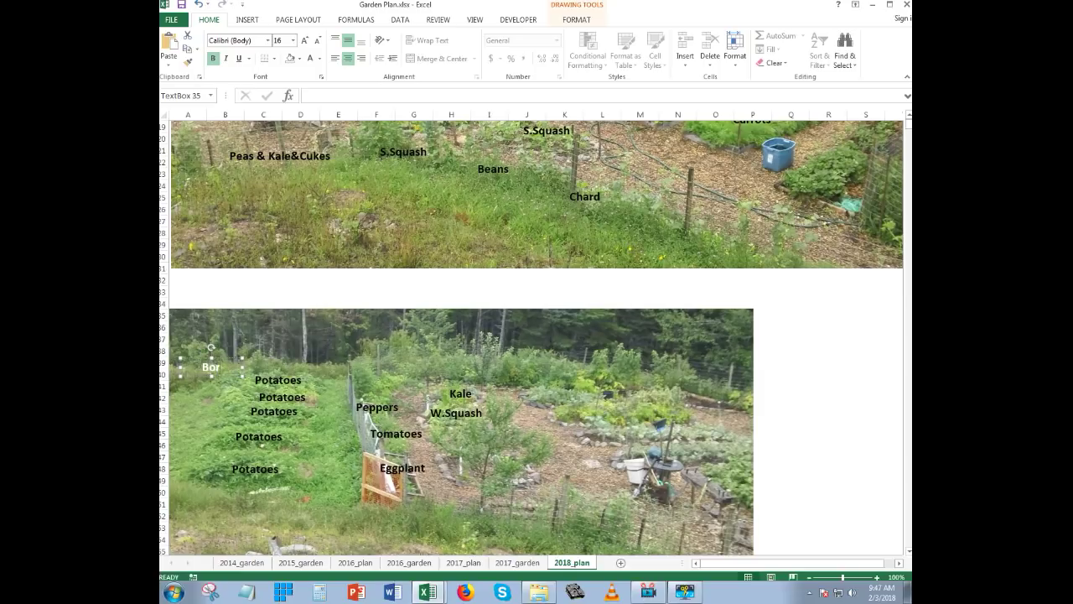
{"action": "left_click", "coordinate": [214, 399]}
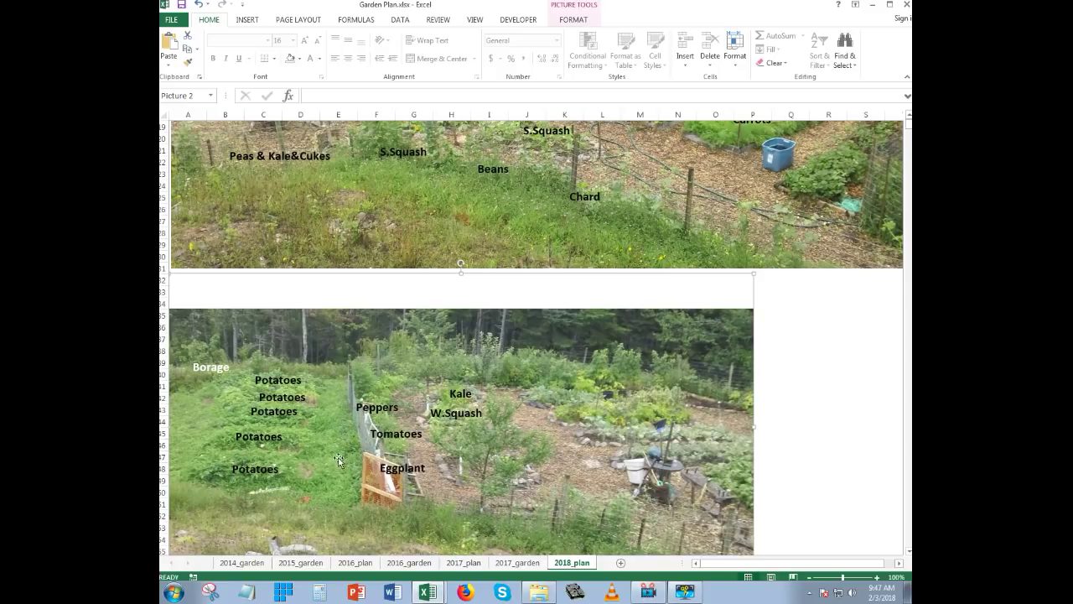
{"action": "left_click", "coordinate": [222, 369]}
Drag the Borage label down beside the first Potatoes label, checking the seed list.
{"action": "left_click_drag", "start_coordinate": [223, 369], "coordinate": [226, 391]}
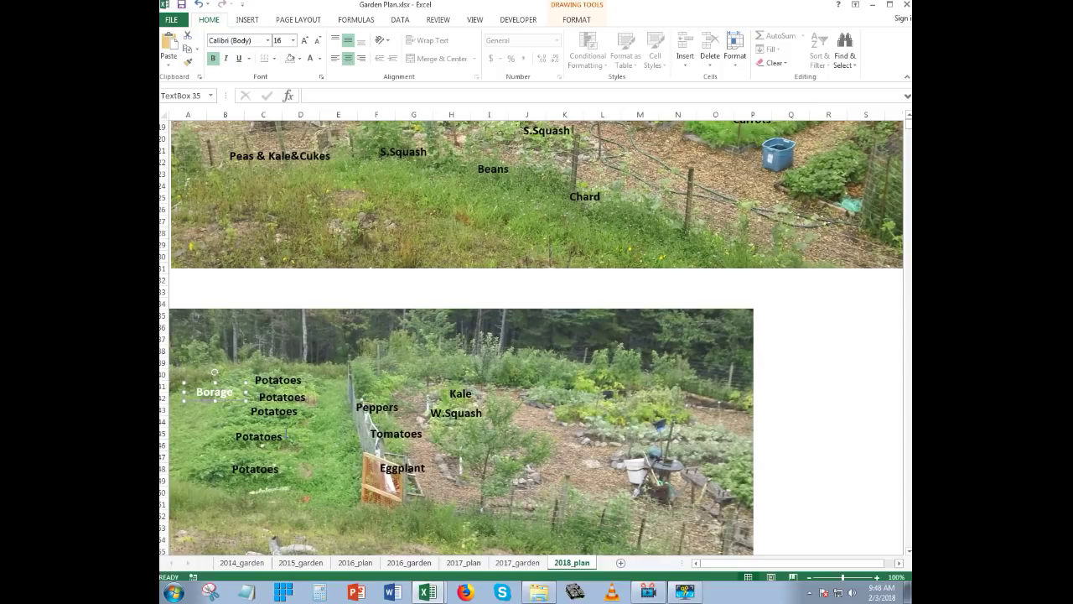
{"action": "key", "text": "alt+Tab"}
{"action": "key", "text": "alt+Tab"}
{"action": "left_click", "coordinate": [327, 411]}
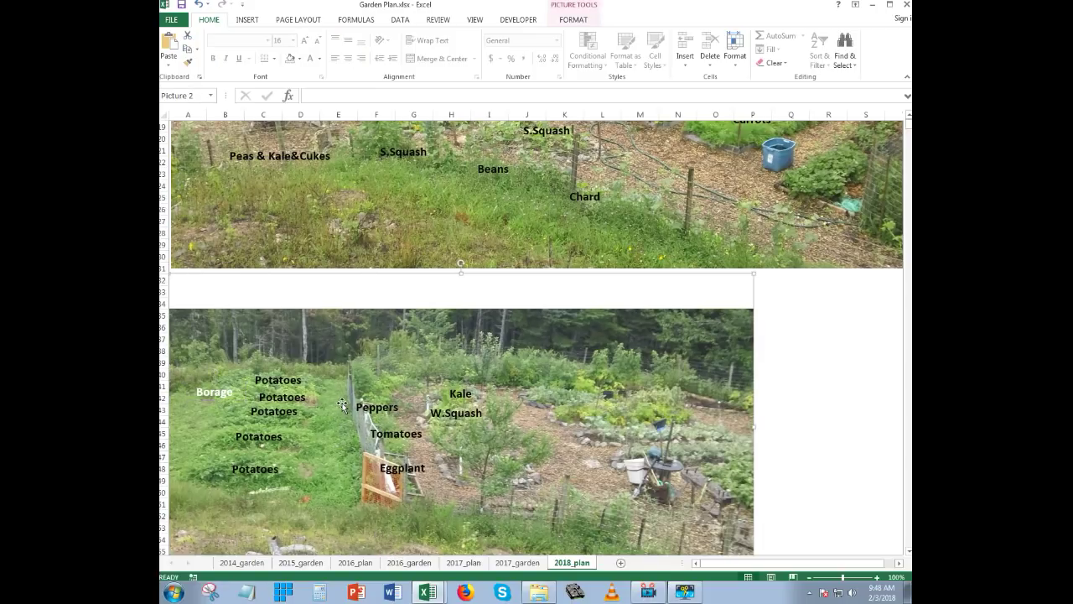
{"action": "key", "text": "alt+Tab"}
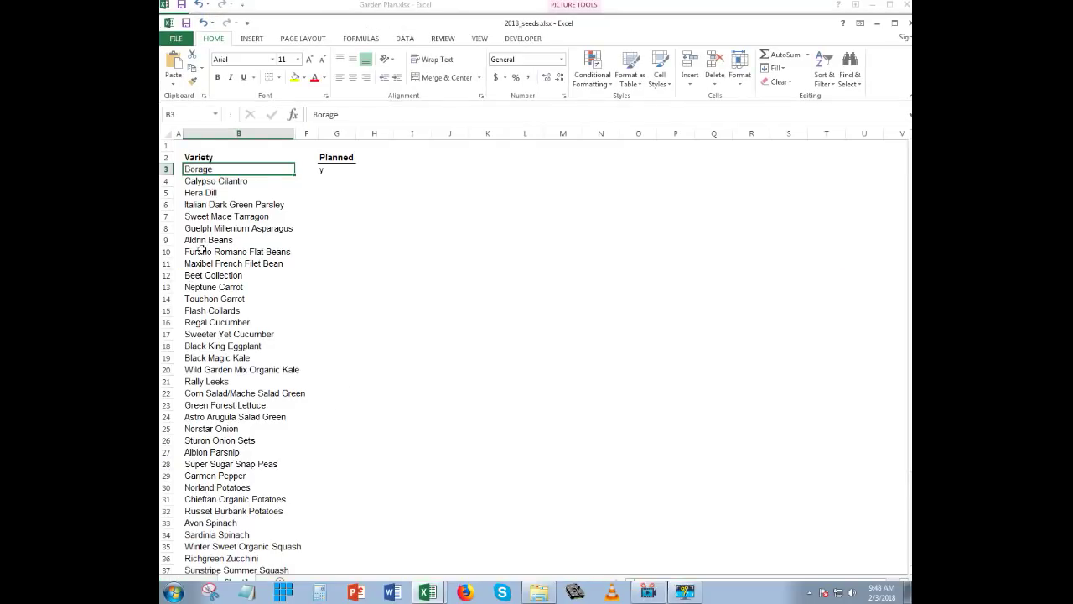
{"action": "left_click", "coordinate": [225, 182]}
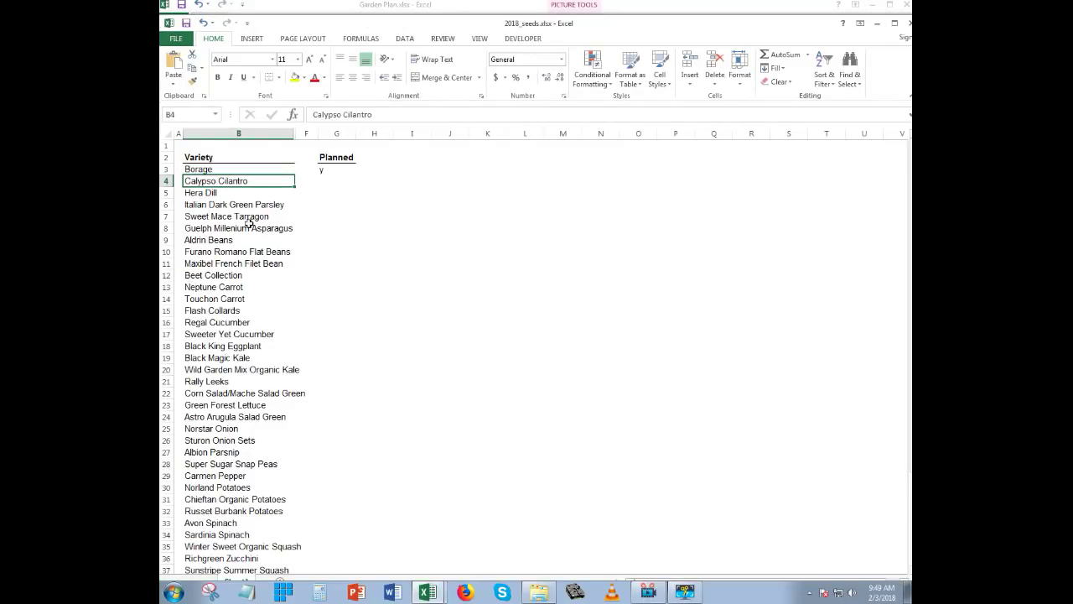
{"action": "key", "text": "alt+Tab"}
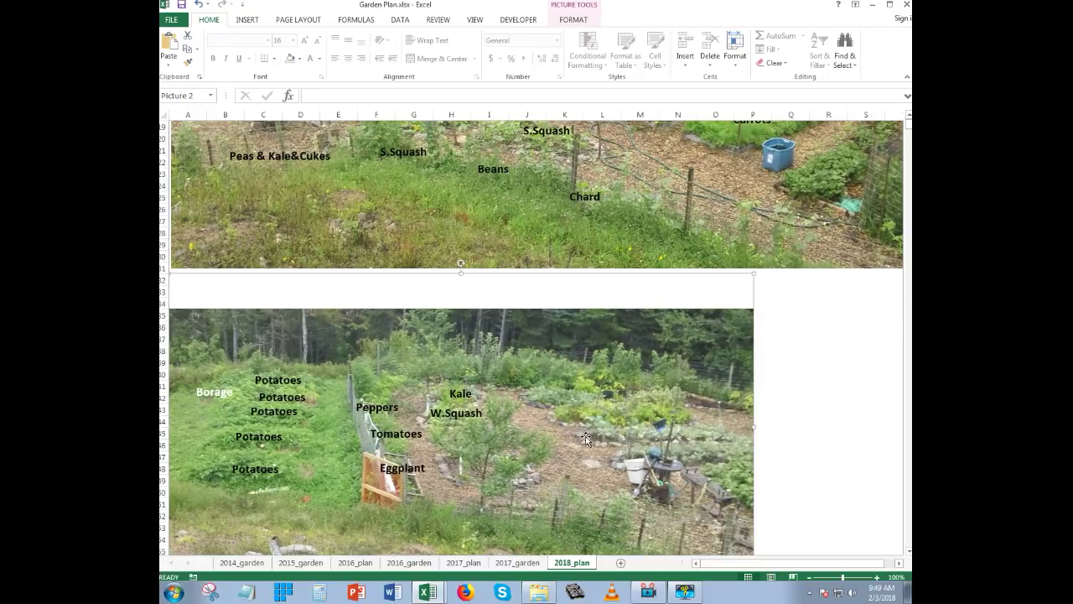
Paste a copy of the Borage label onto the upper photo and retype it as Cilantro.
{"action": "scroll", "coordinate": [545, 343], "scroll_direction": "up", "scroll_amount": 5}
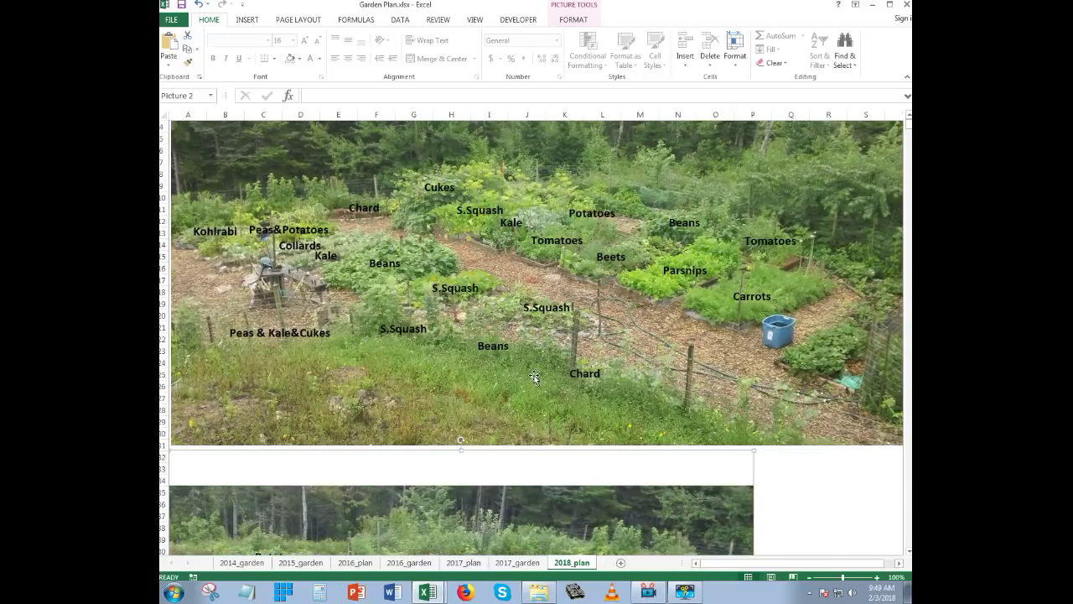
{"action": "scroll", "coordinate": [535, 377], "scroll_direction": "down", "scroll_amount": 4}
{"action": "scroll", "coordinate": [535, 385], "scroll_direction": "up", "scroll_amount": 5}
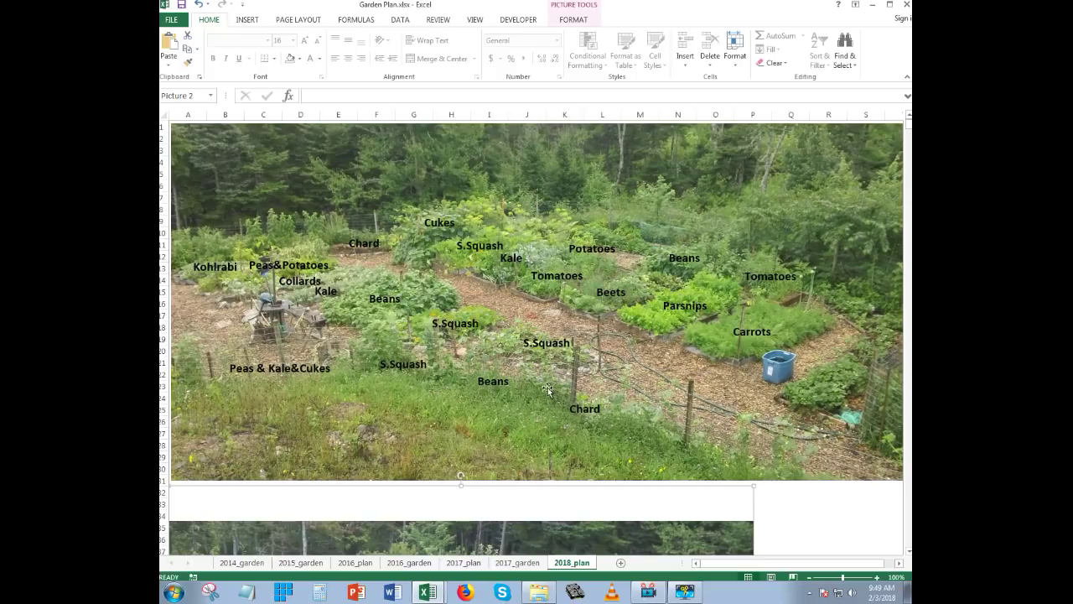
{"action": "scroll", "coordinate": [400, 457], "scroll_direction": "down", "scroll_amount": 4}
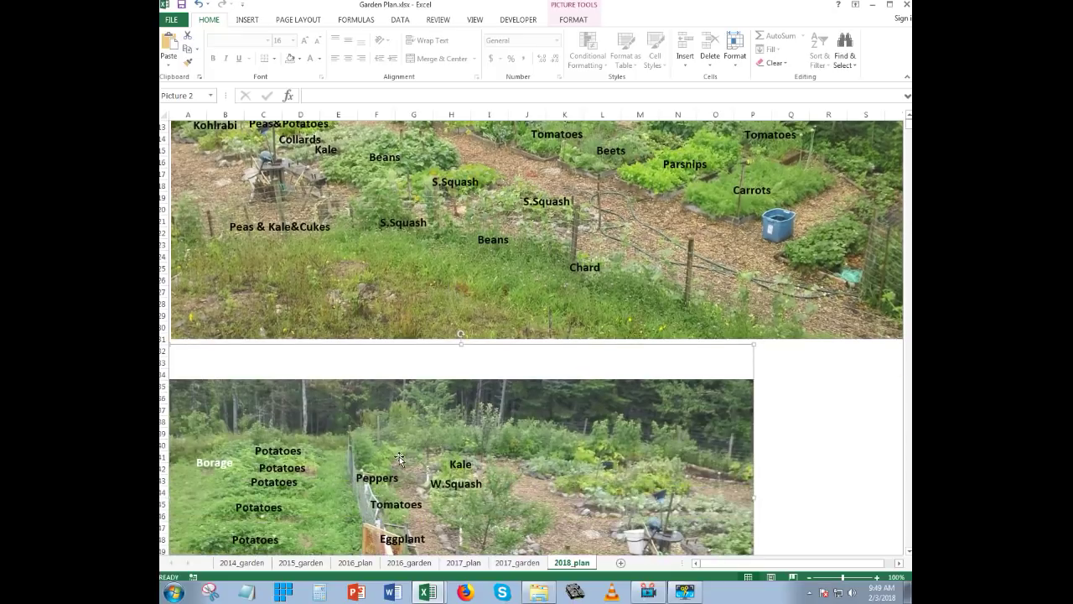
{"action": "scroll", "coordinate": [400, 457], "scroll_direction": "down", "scroll_amount": 3}
{"action": "left_click", "coordinate": [210, 363]}
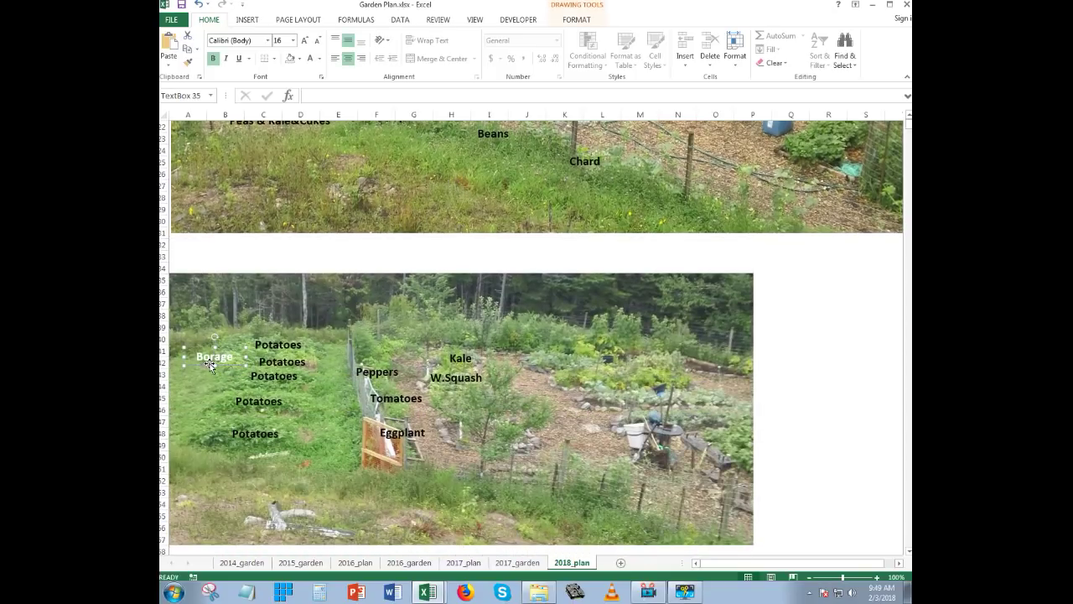
{"action": "scroll", "coordinate": [663, 410], "scroll_direction": "up", "scroll_amount": 7}
{"action": "left_click", "coordinate": [663, 410]}
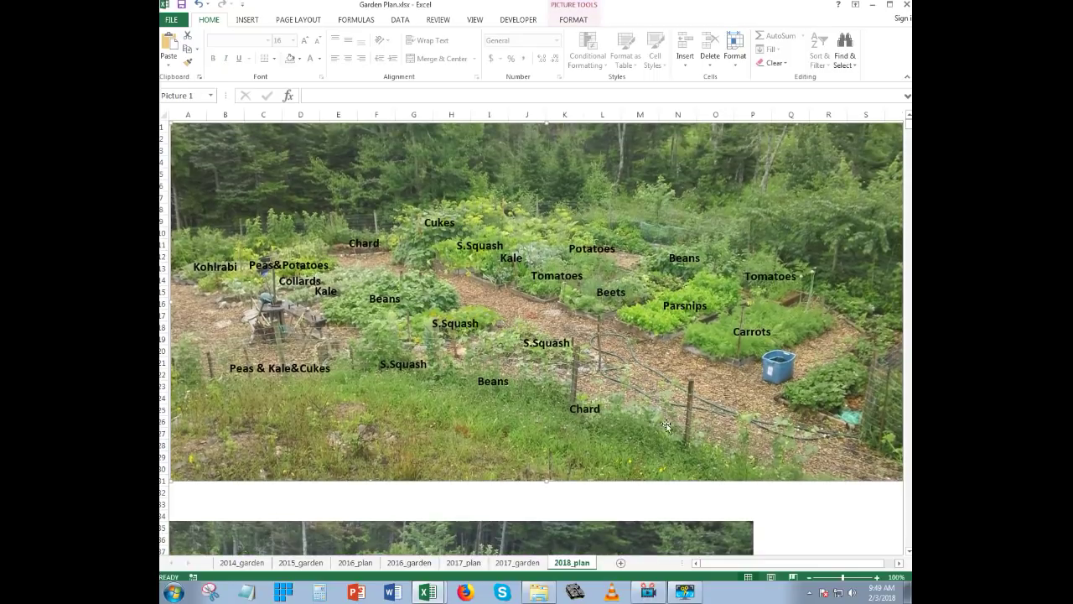
{"action": "left_click", "coordinate": [680, 402]}
{"action": "left_click_drag", "start_coordinate": [258, 162], "coordinate": [616, 399]}
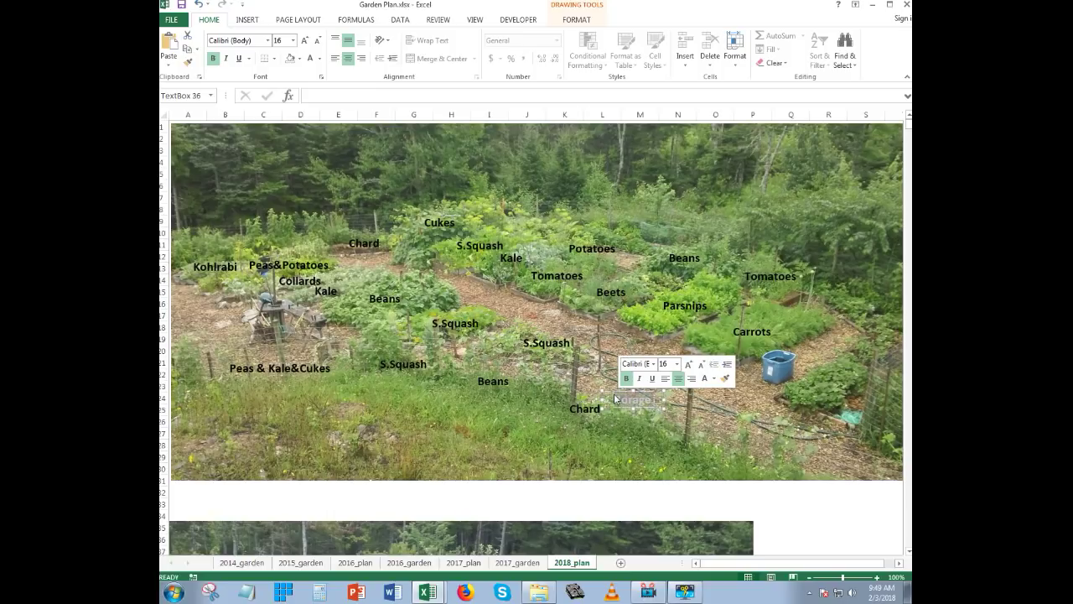
{"action": "type", "text": "Cila"}
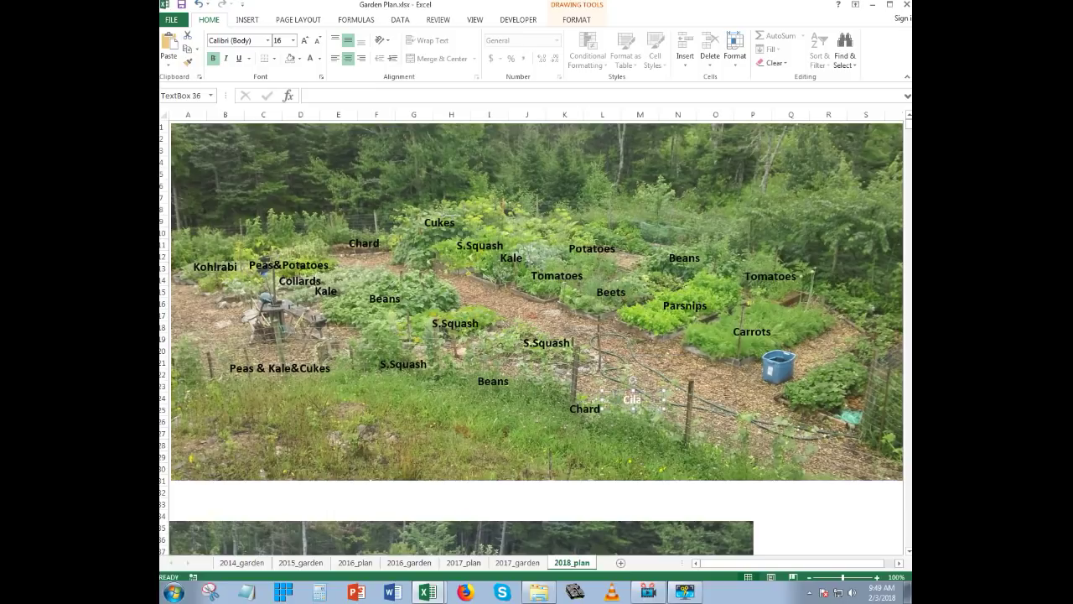
{"action": "type", "text": "ntro"}
{"action": "left_click", "coordinate": [656, 388]}
Move the Cilantro label to just below Tomatoes in the middle bed.
{"action": "left_click", "coordinate": [651, 390]}
{"action": "left_click_drag", "start_coordinate": [643, 391], "coordinate": [719, 428]}
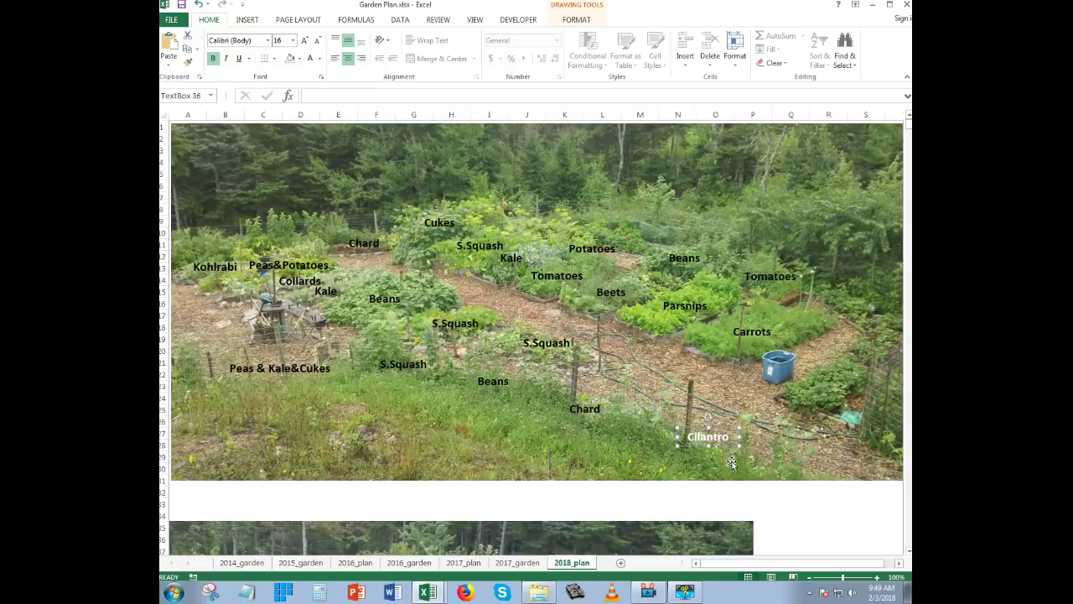
{"action": "mouse_move", "coordinate": [700, 447]}
{"action": "left_mouse_down"}
{"action": "mouse_move", "coordinate": [634, 424]}
{"action": "mouse_move", "coordinate": [577, 381]}
{"action": "mouse_move", "coordinate": [690, 437]}
{"action": "mouse_move", "coordinate": [685, 426]}
{"action": "mouse_move", "coordinate": [512, 359]}
{"action": "mouse_move", "coordinate": [469, 356]}
{"action": "mouse_move", "coordinate": [671, 423]}
{"action": "mouse_move", "coordinate": [448, 362]}
{"action": "mouse_move", "coordinate": [510, 344]}
{"action": "mouse_move", "coordinate": [509, 369]}
{"action": "mouse_move", "coordinate": [548, 361]}
{"action": "mouse_move", "coordinate": [594, 325]}
{"action": "mouse_move", "coordinate": [496, 294]}
{"action": "left_mouse_up"}
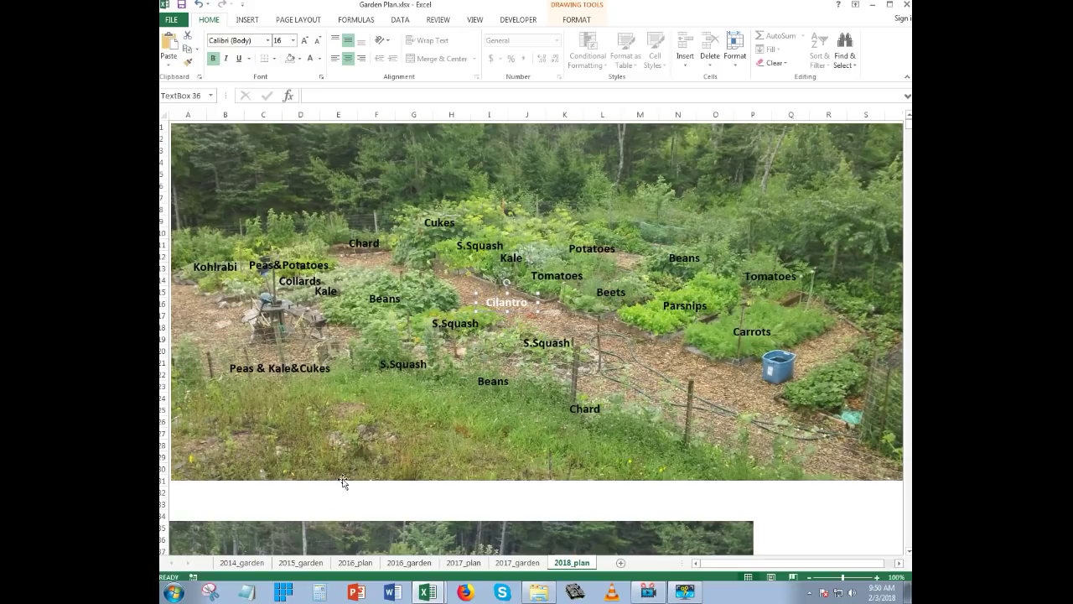
{"action": "key", "text": "alt+Tab"}
Enter y in G4 to mark Calypso Cilantro as planned.
{"action": "left_click", "coordinate": [237, 195]}
{"action": "left_click", "coordinate": [326, 184]}
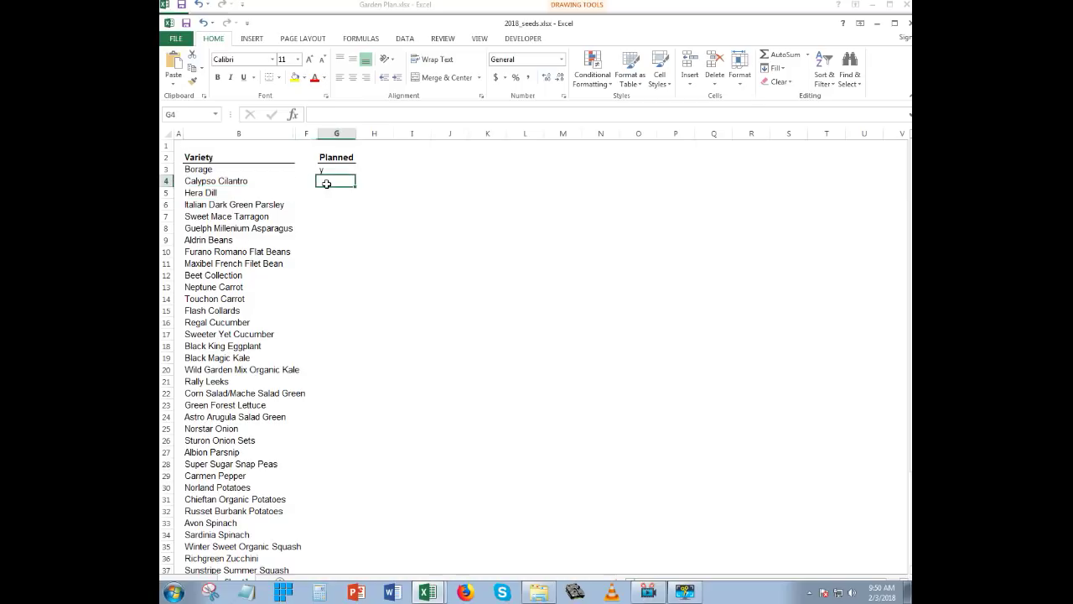
{"action": "type", "text": "y"}
{"action": "key", "text": "Return"}
{"action": "key", "text": "alt+Tab"}
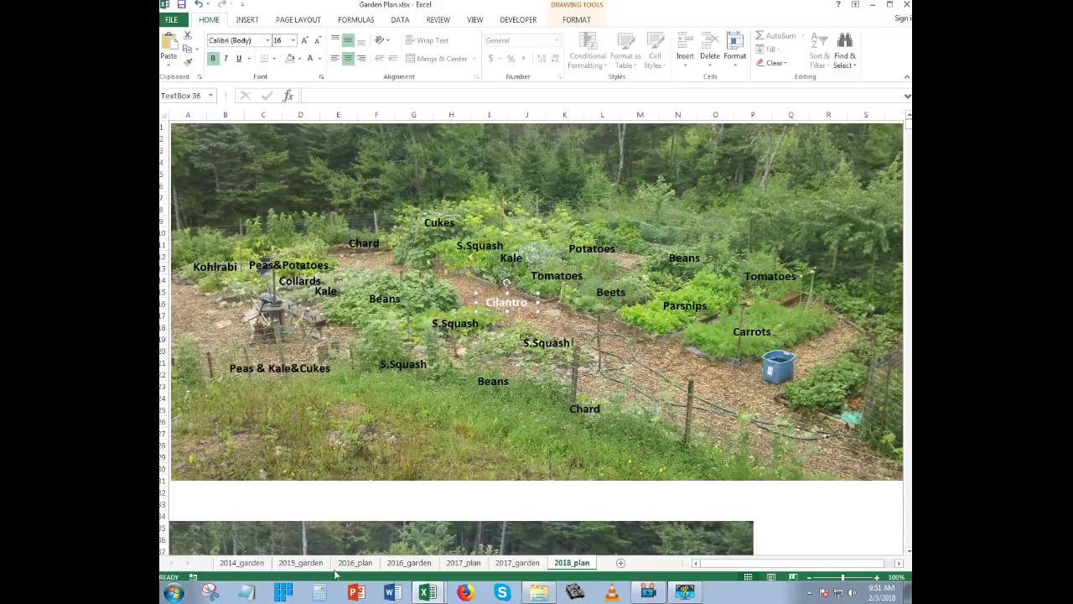
Enter y in G5 to mark Hera Dill as planned, returning to the garden plan.
{"action": "key", "text": "alt+Tab"}
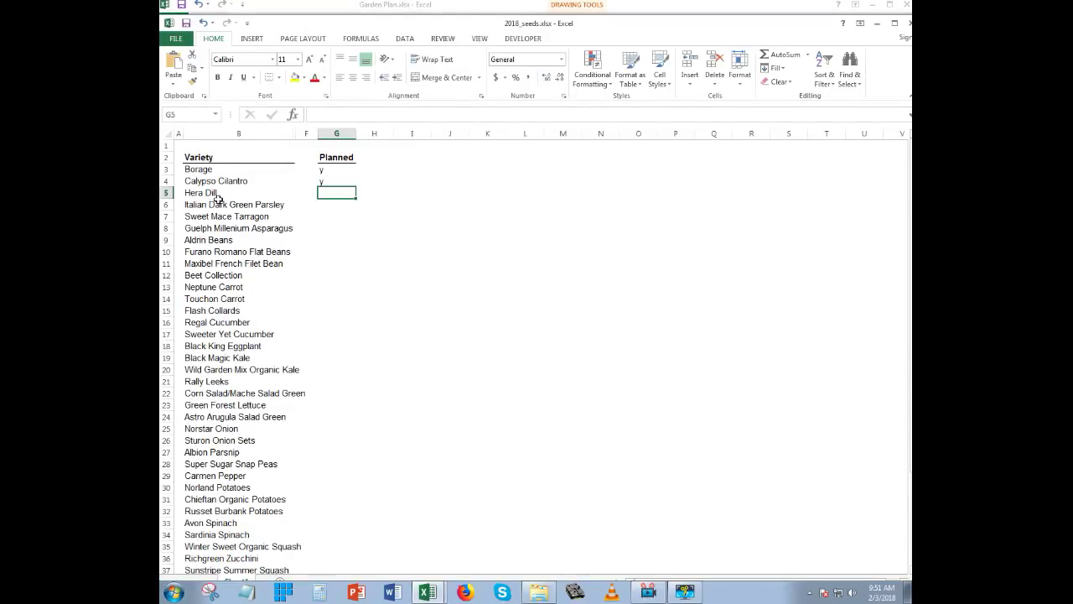
{"action": "left_click", "coordinate": [226, 198]}
{"action": "left_click", "coordinate": [330, 198]}
{"action": "type", "text": "y"}
{"action": "key", "text": "alt+Tab"}
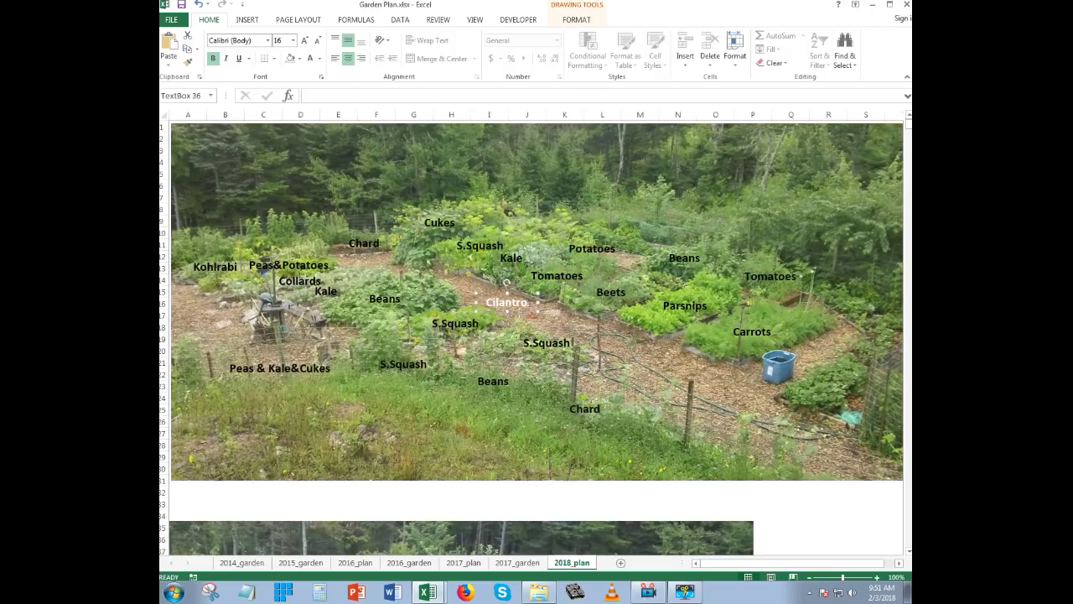
Duplicate the Cilantro label and place the copy just right of Cilantro on the upper photo.
{"action": "right_click", "coordinate": [558, 318]}
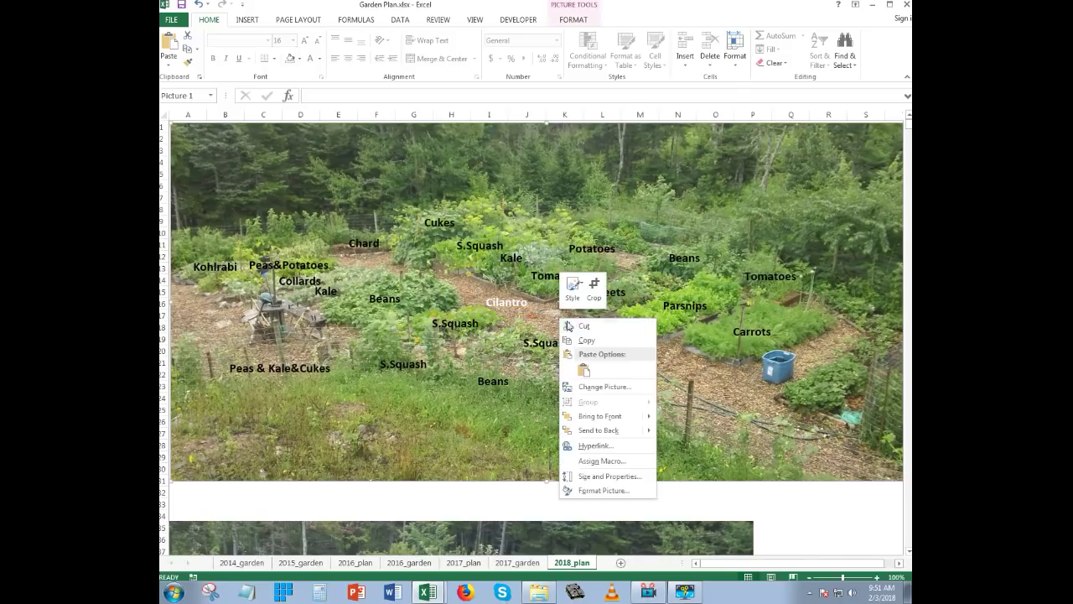
{"action": "left_click", "coordinate": [526, 309]}
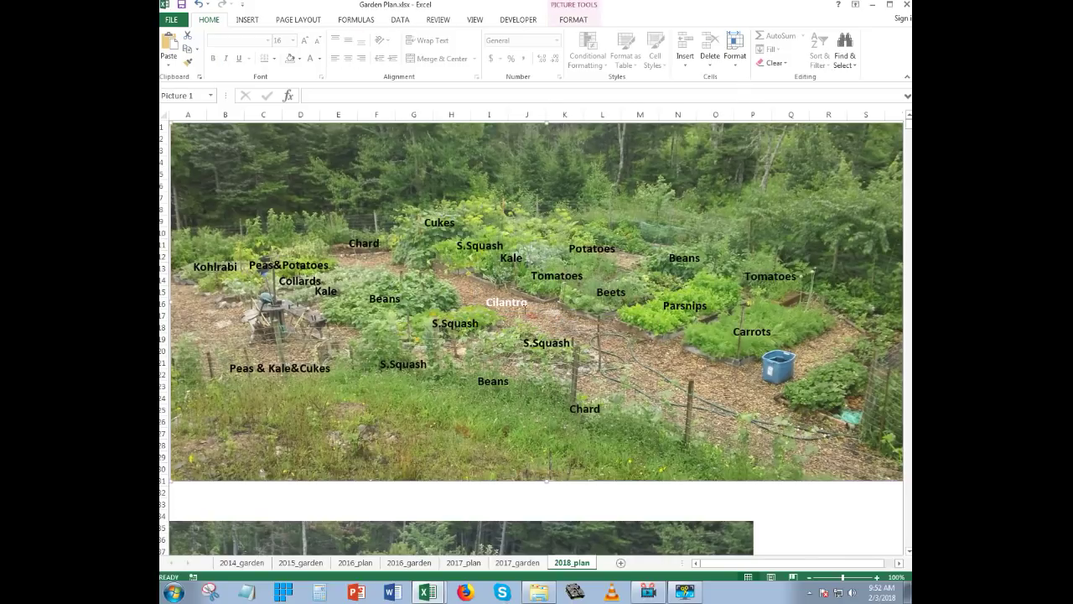
{"action": "left_click", "coordinate": [529, 311]}
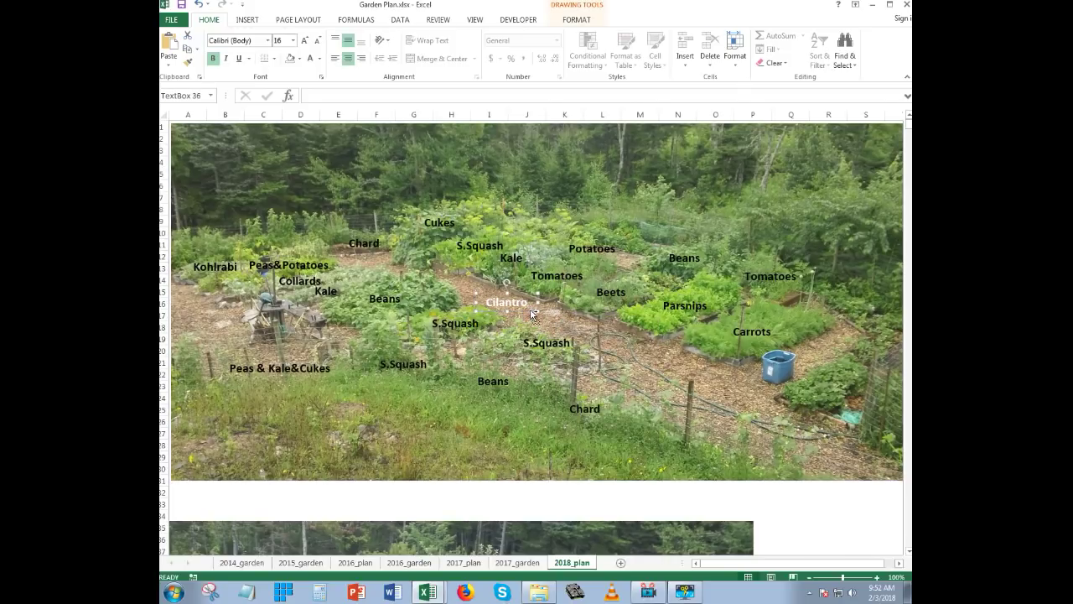
{"action": "right_click", "coordinate": [563, 320]}
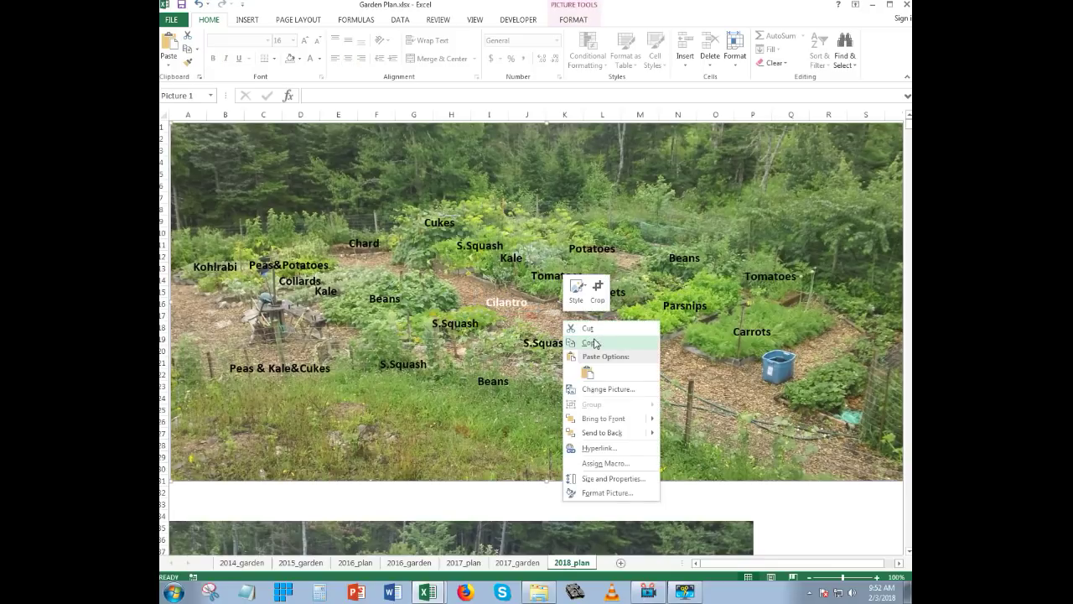
{"action": "left_click", "coordinate": [588, 373]}
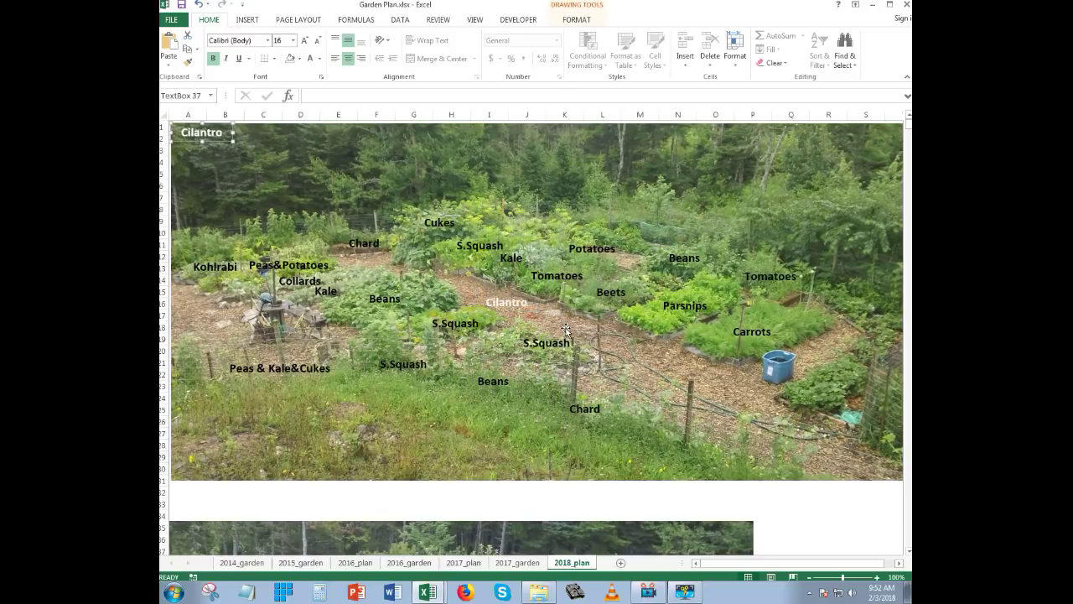
{"action": "left_click_drag", "start_coordinate": [227, 138], "coordinate": [579, 323]}
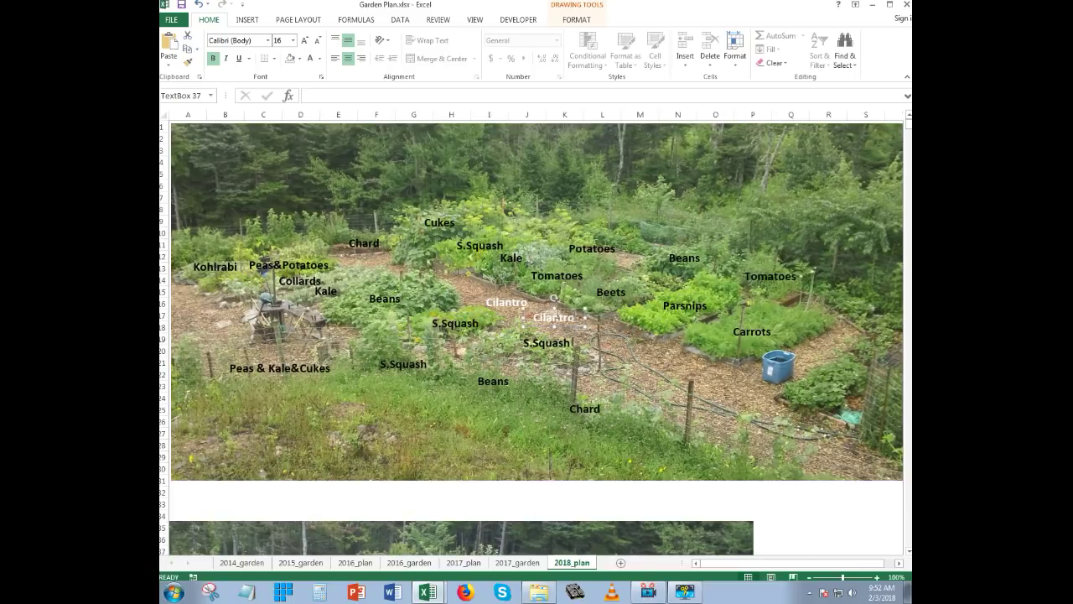
Retype the duplicate label's text as Dill.
{"action": "double_click", "coordinate": [553, 317]}
{"action": "type", "text": "Dill"}
{"action": "left_click", "coordinate": [588, 330]}
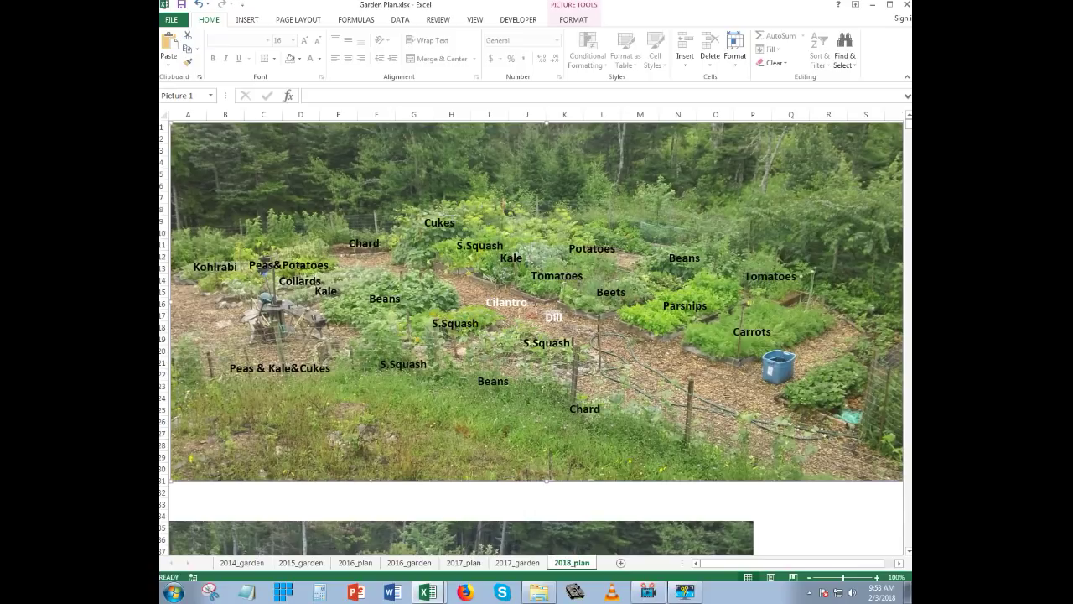
{"action": "left_click", "coordinate": [553, 316]}
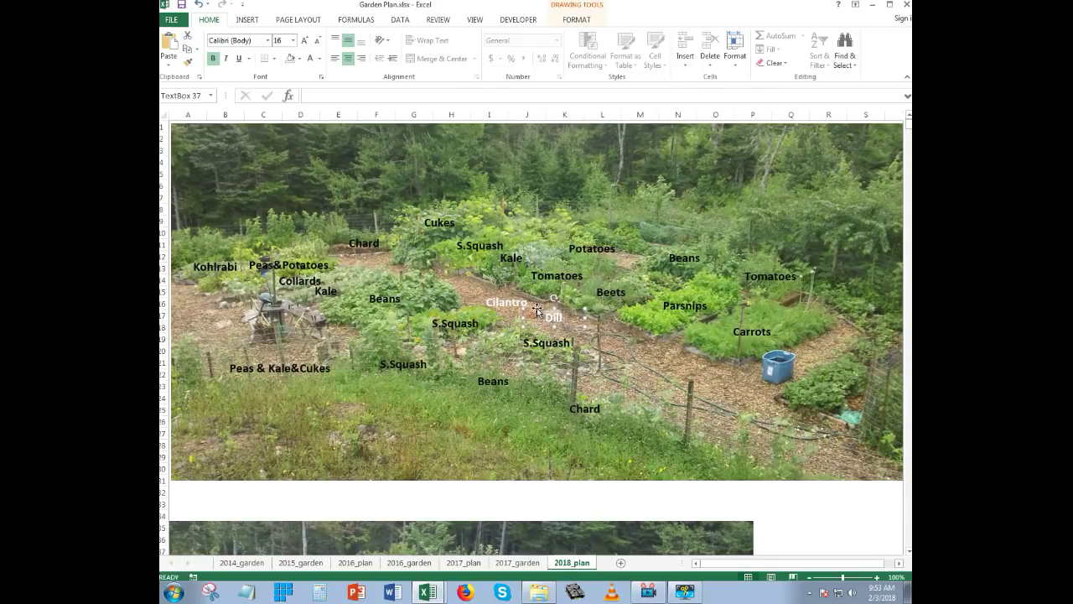
In 2018_seeds, select Planned cell G6 beside Italian Dark Green Parsley.
{"action": "left_click", "coordinate": [519, 297]}
{"action": "key", "text": "alt+Tab"}
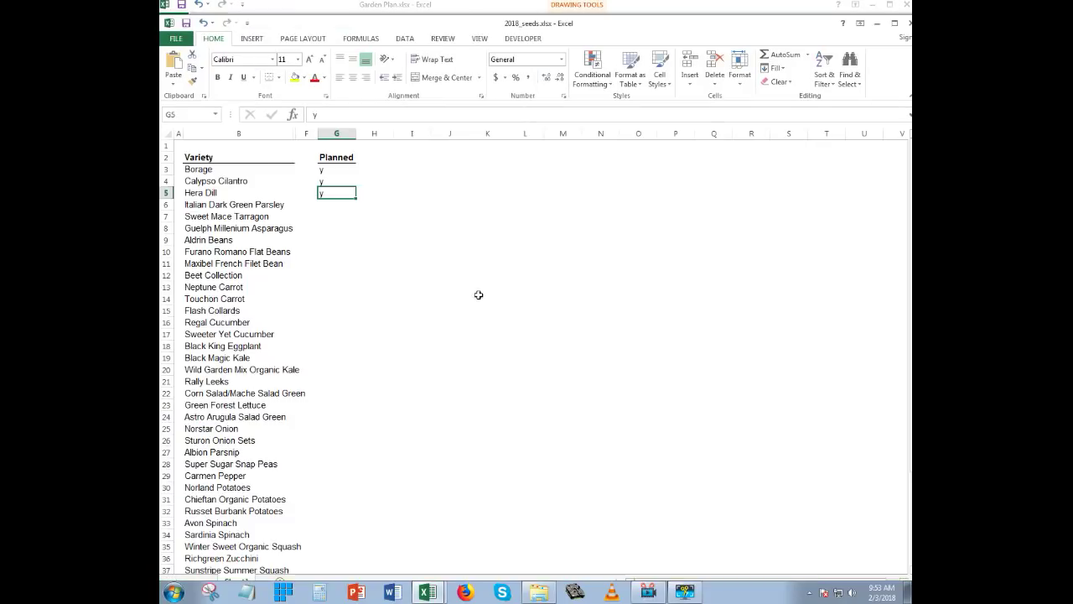
{"action": "left_click", "coordinate": [261, 206]}
{"action": "left_click", "coordinate": [331, 207]}
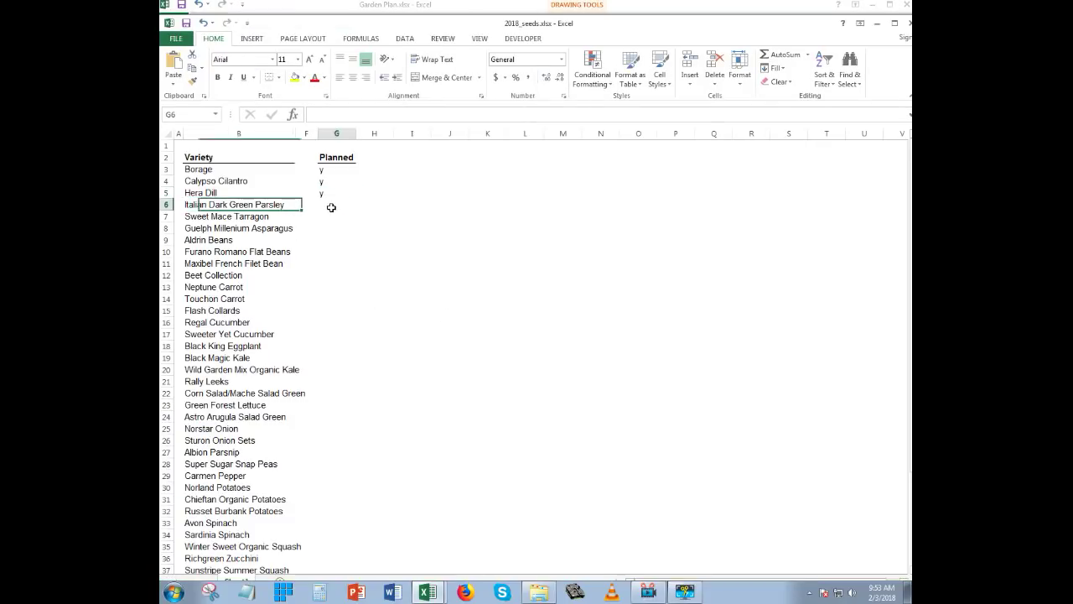
Enter y in G6 to mark Italian Dark Green Parsley as planned.
{"action": "type", "text": "y"}
{"action": "key", "text": "Return"}
{"action": "key", "text": "alt+Tab"}
Paste another Cilantro label copy near Dill and rename it Parsley.
{"action": "right_click", "coordinate": [604, 327]}
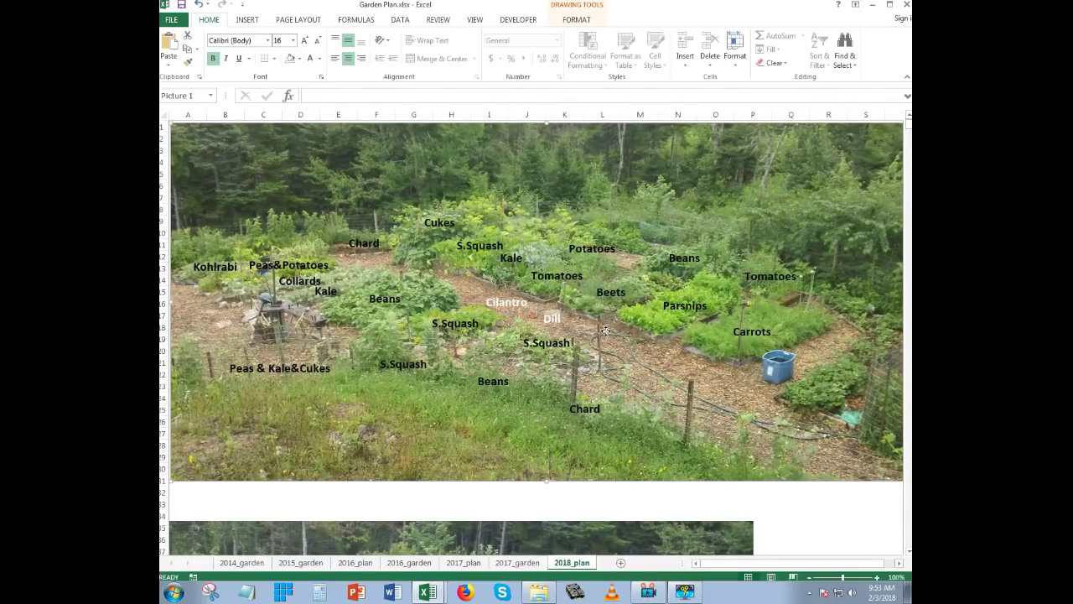
{"action": "left_click", "coordinate": [630, 382]}
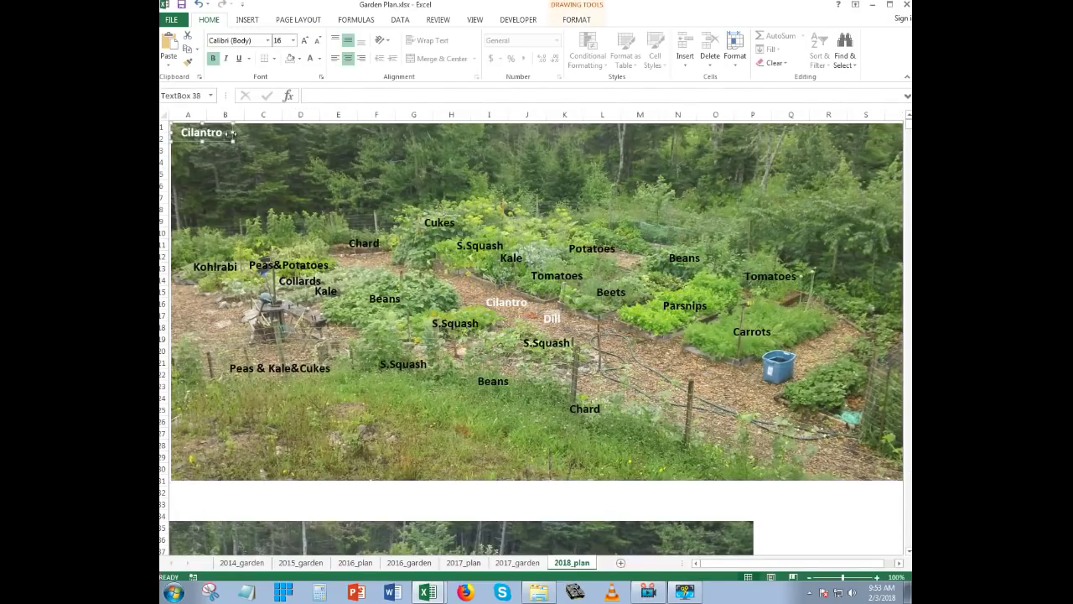
{"action": "left_click_drag", "start_coordinate": [223, 143], "coordinate": [633, 337]}
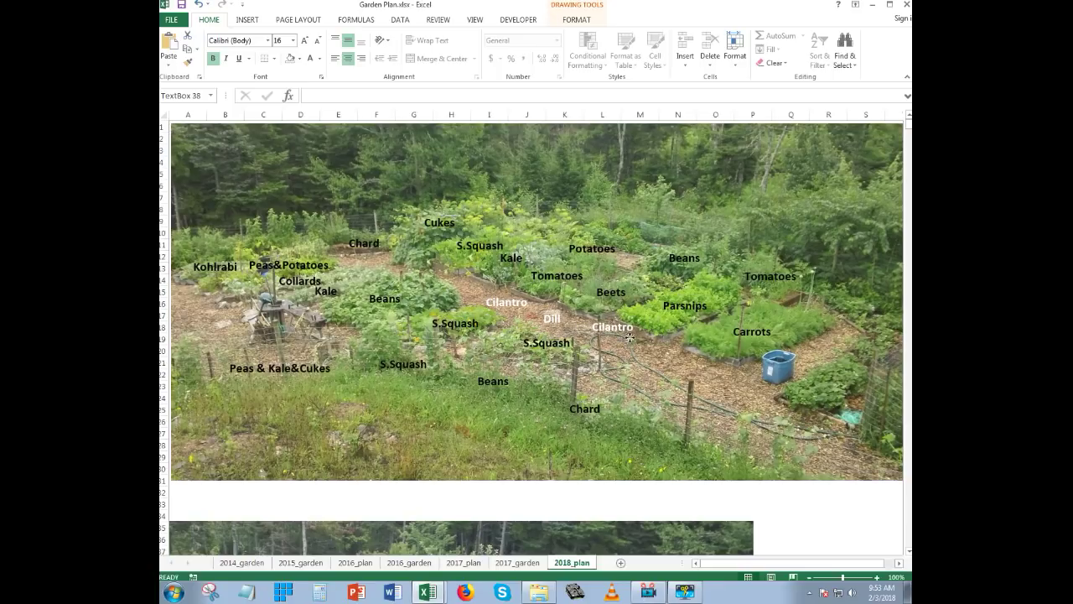
{"action": "double_click", "coordinate": [613, 327]}
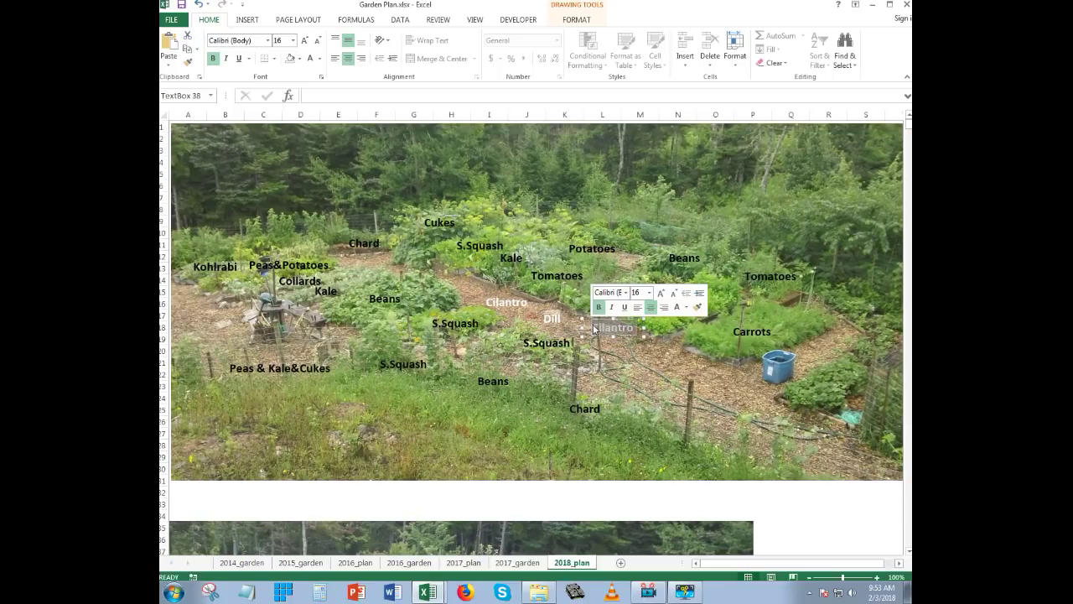
{"action": "type", "text": "Pa"}
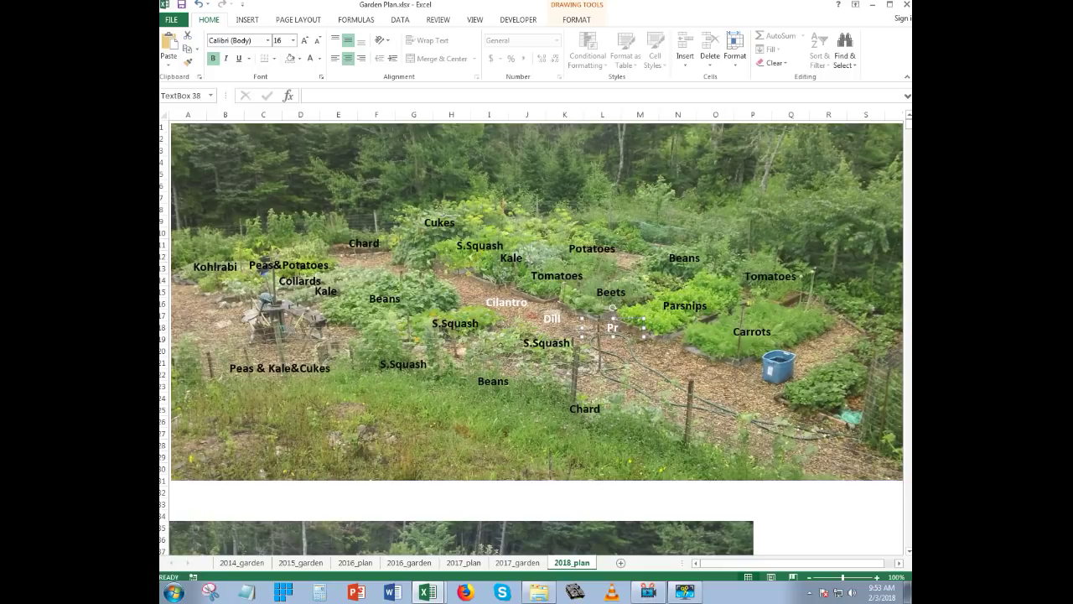
{"action": "type", "text": "rsley"}
Stack Parsley, Dill and Cilantro in that order at the upper photo's top-right corner.
{"action": "left_click_drag", "start_coordinate": [652, 334], "coordinate": [859, 140]}
{"action": "left_click_drag", "start_coordinate": [569, 307], "coordinate": [855, 153]}
{"action": "left_click_drag", "start_coordinate": [517, 288], "coordinate": [858, 167]}
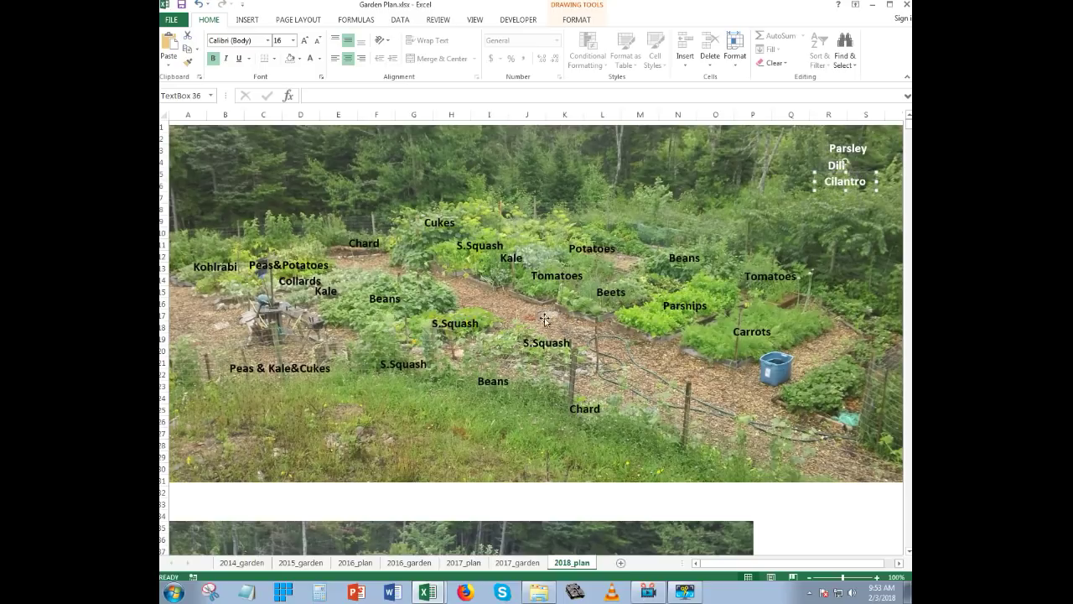
{"action": "left_click_drag", "start_coordinate": [518, 399], "coordinate": [521, 403]}
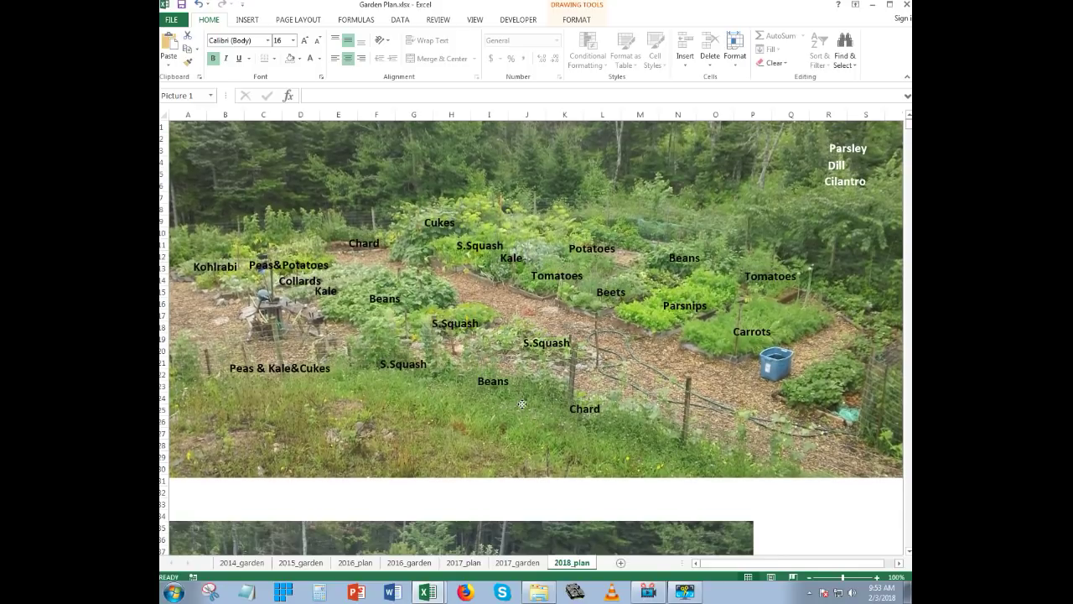
{"action": "key", "text": "alt+Tab"}
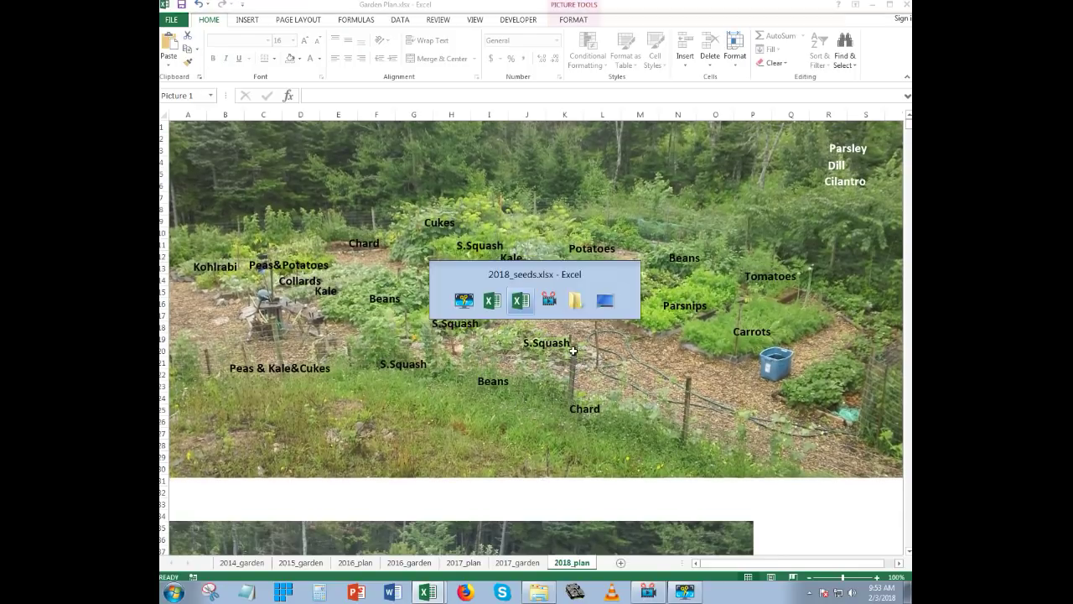
Type y in Planned cell G7 for Sweet Mace Tarragon.
{"action": "left_click", "coordinate": [332, 228]}
{"action": "left_click", "coordinate": [326, 216]}
{"action": "type", "text": "y"}
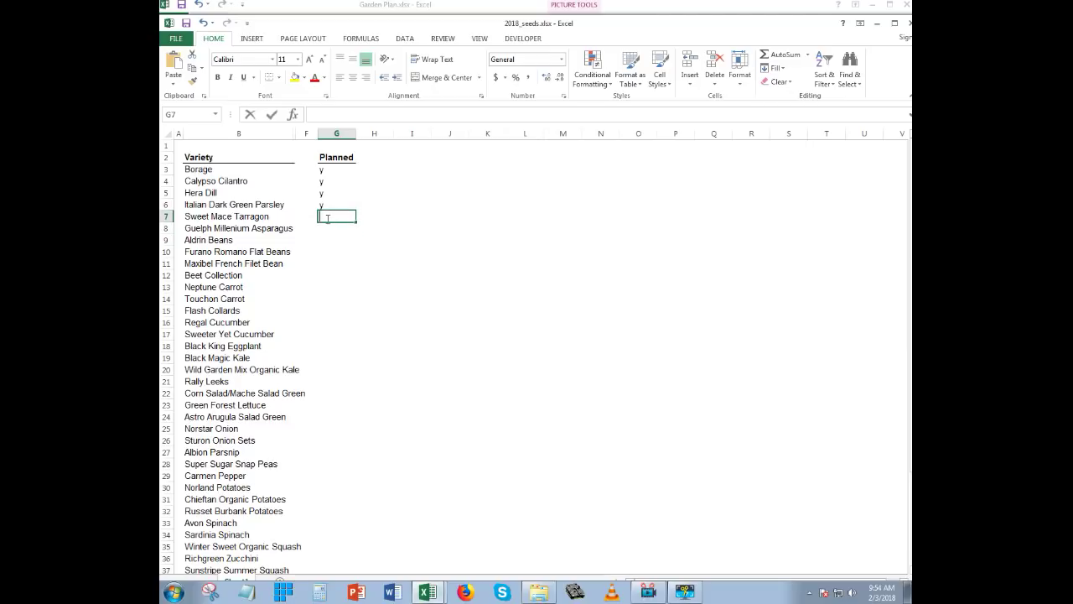
Paste a new label below Dill and Cilantro on the photo and rename it Tarragon.
{"action": "key", "text": "alt+Tab"}
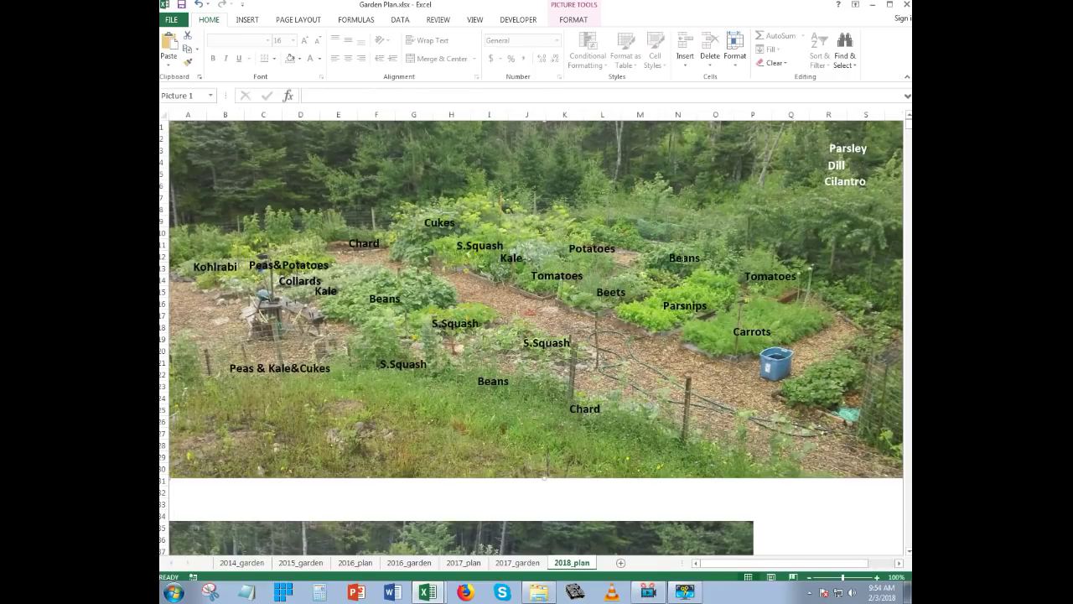
{"action": "key", "text": "ctrl+v"}
{"action": "left_click_drag", "start_coordinate": [206, 132], "coordinate": [701, 247]}
{"action": "left_click_drag", "start_coordinate": [855, 270], "coordinate": [844, 196]}
{"action": "double_click", "coordinate": [807, 196]}
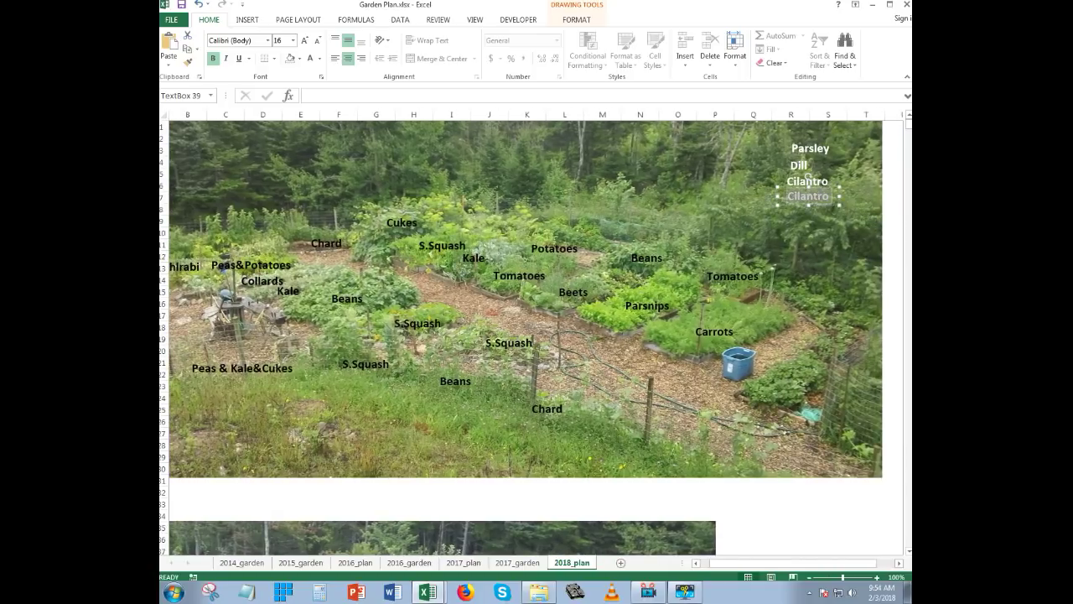
{"action": "type", "text": "Tarragon"}
{"action": "left_click", "coordinate": [785, 230]}
{"action": "left_click_drag", "start_coordinate": [769, 560], "coordinate": [760, 561]}
Commit the y in G7 of 2018_seeds and return to the garden plan.
{"action": "key", "text": "alt+Tab"}
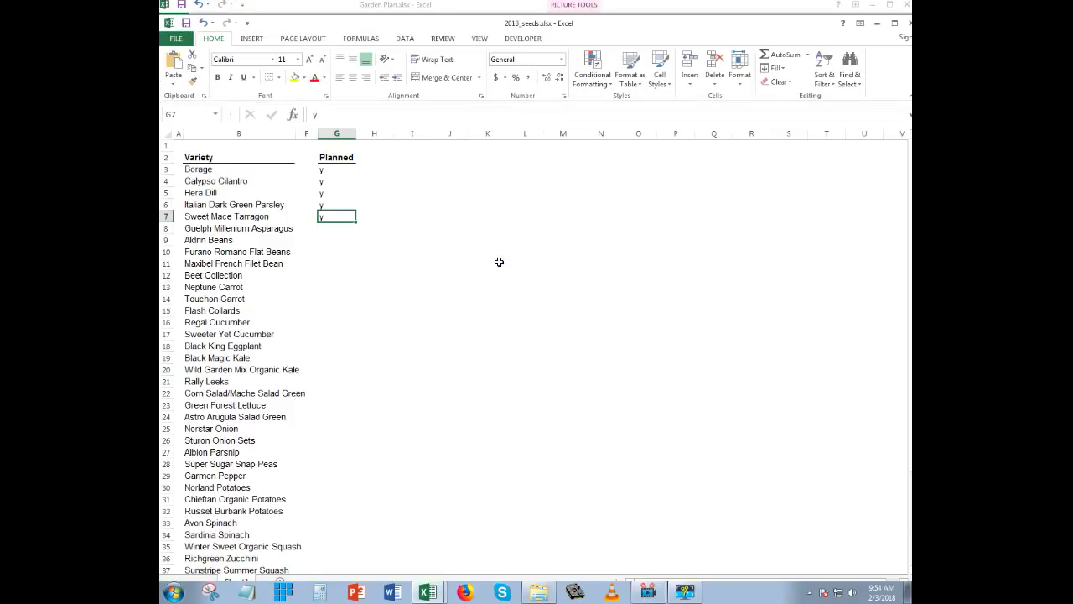
{"action": "left_click", "coordinate": [329, 228]}
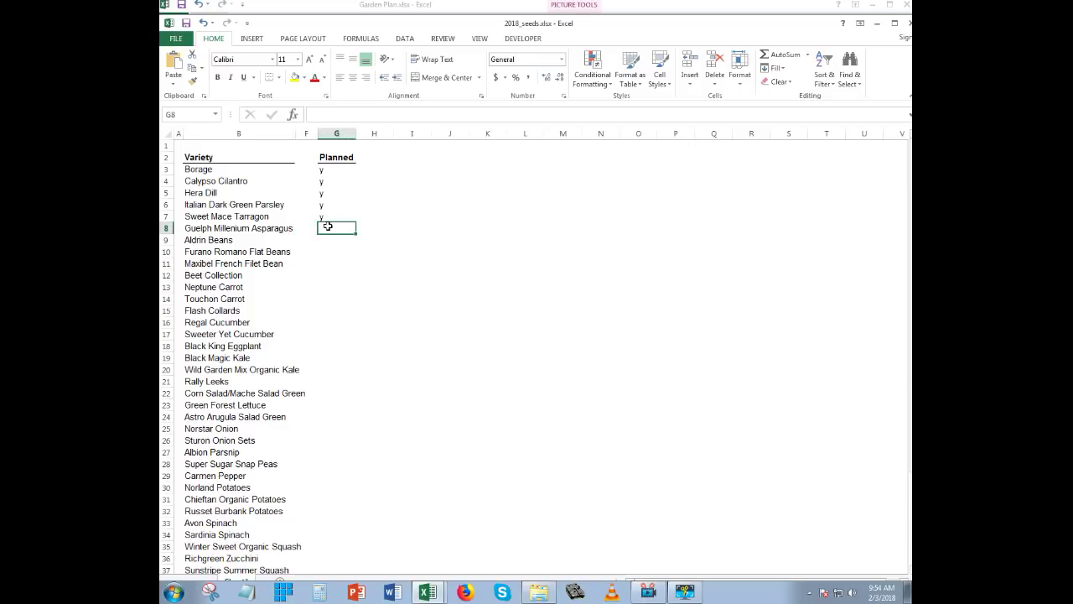
{"action": "key", "text": "alt+Tab"}
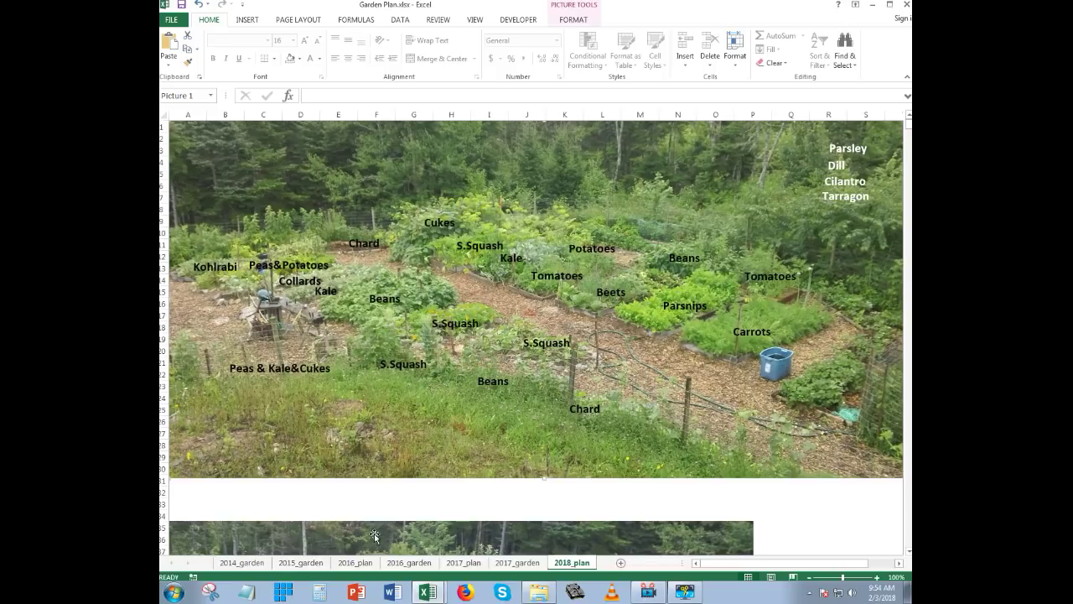
Scroll down to the lower garden photo with its Borage, Potatoes, Peppers and Kale labels.
{"action": "scroll", "coordinate": [443, 438], "scroll_direction": "down", "scroll_amount": 4}
{"action": "scroll", "coordinate": [443, 439], "scroll_direction": "down", "scroll_amount": 3}
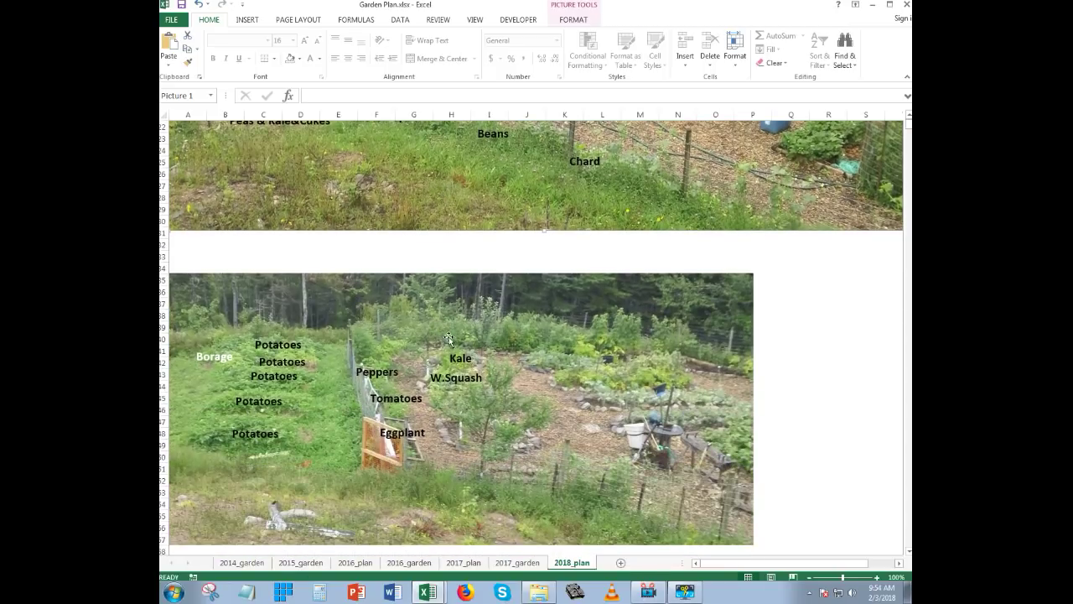
{"action": "scroll", "coordinate": [506, 352], "scroll_direction": "up", "scroll_amount": 6}
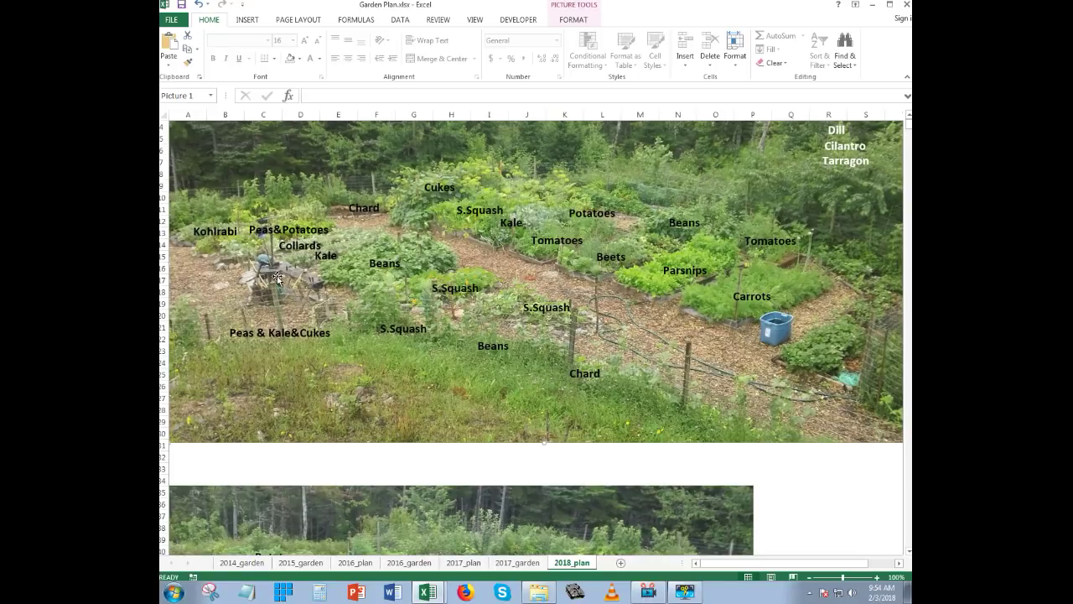
{"action": "scroll", "coordinate": [393, 359], "scroll_direction": "down", "scroll_amount": 5}
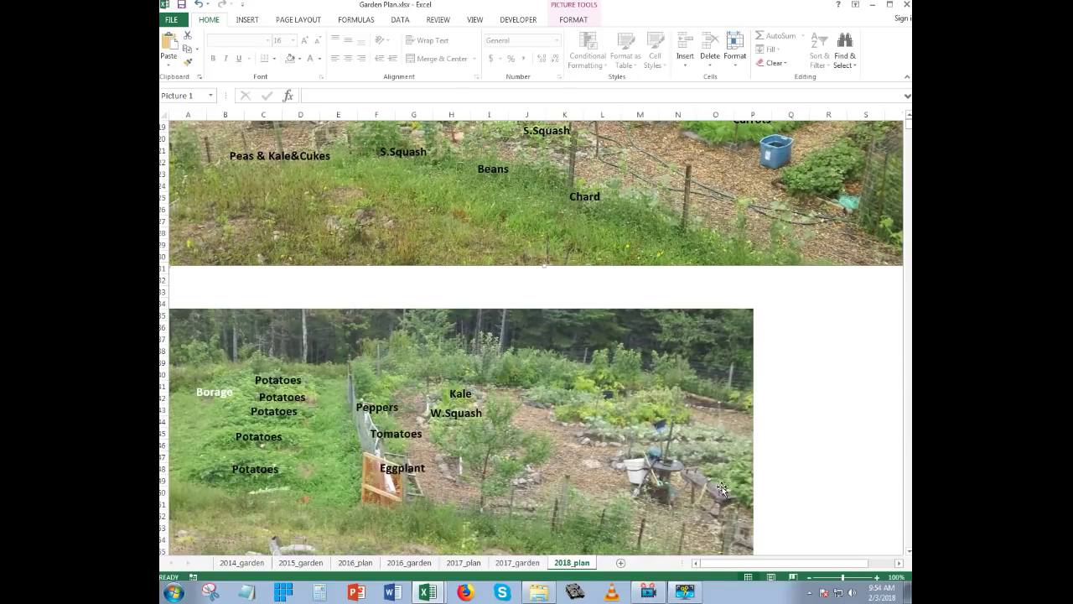
{"action": "scroll", "coordinate": [560, 438], "scroll_direction": "up", "scroll_amount": 5}
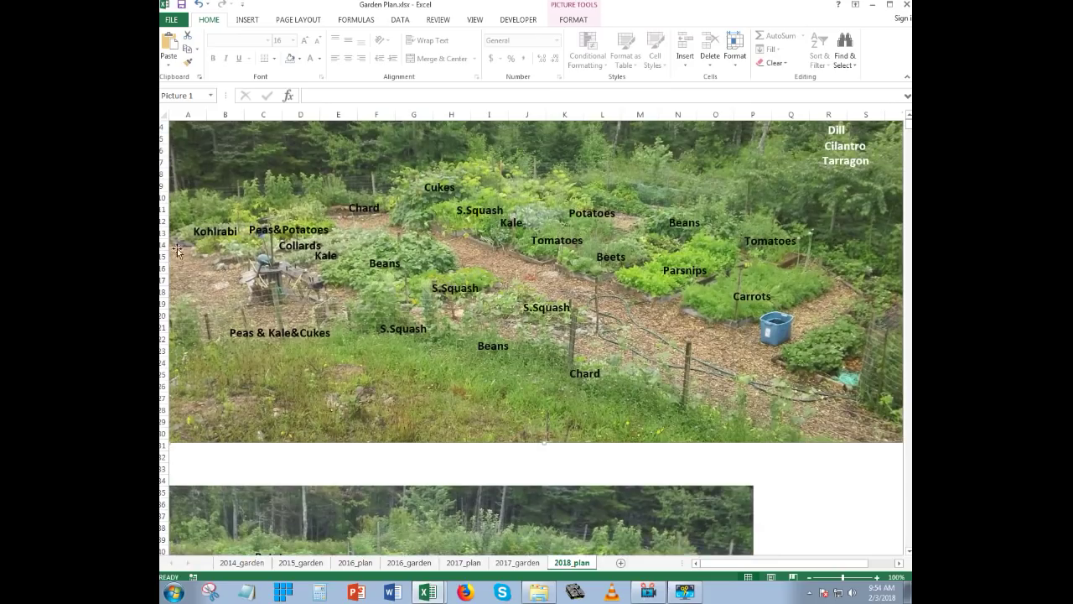
{"action": "scroll", "coordinate": [419, 314], "scroll_direction": "down", "scroll_amount": 9}
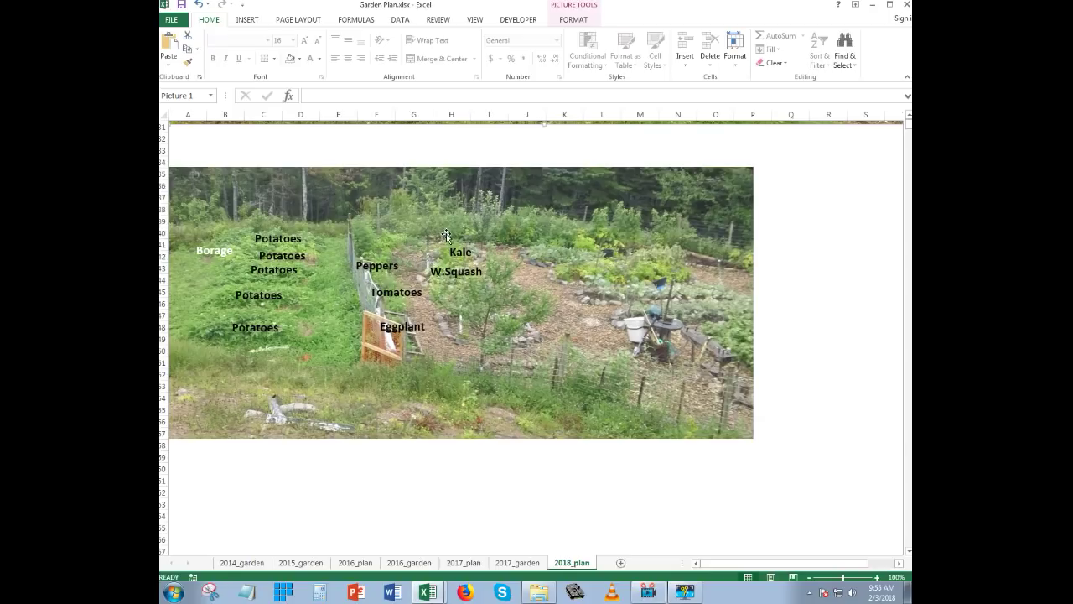
{"action": "scroll", "coordinate": [532, 289], "scroll_direction": "up", "scroll_amount": 2}
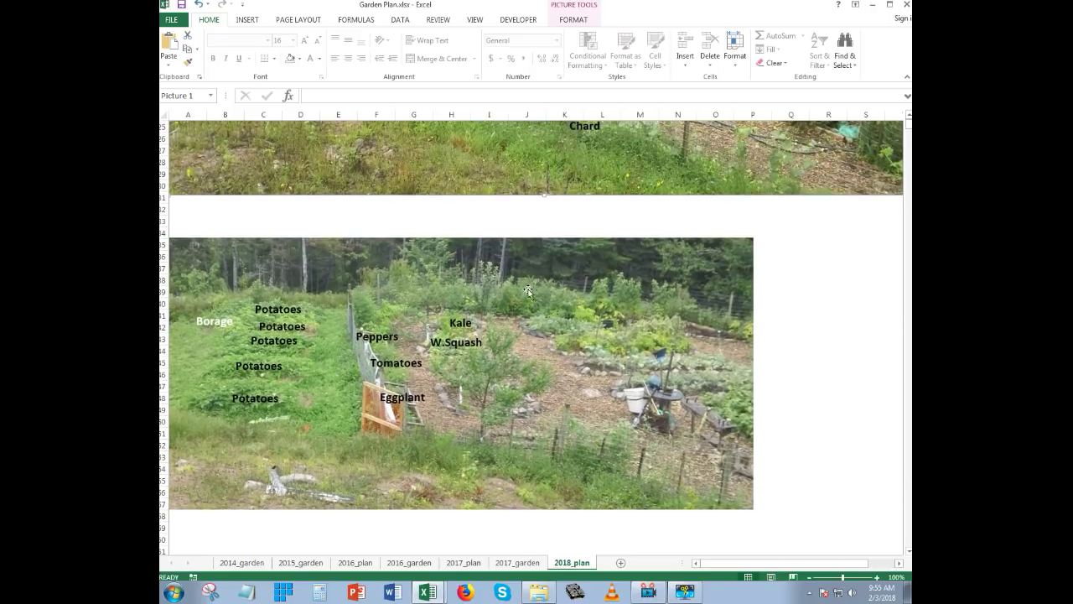
{"action": "scroll", "coordinate": [497, 306], "scroll_direction": "down", "scroll_amount": 1}
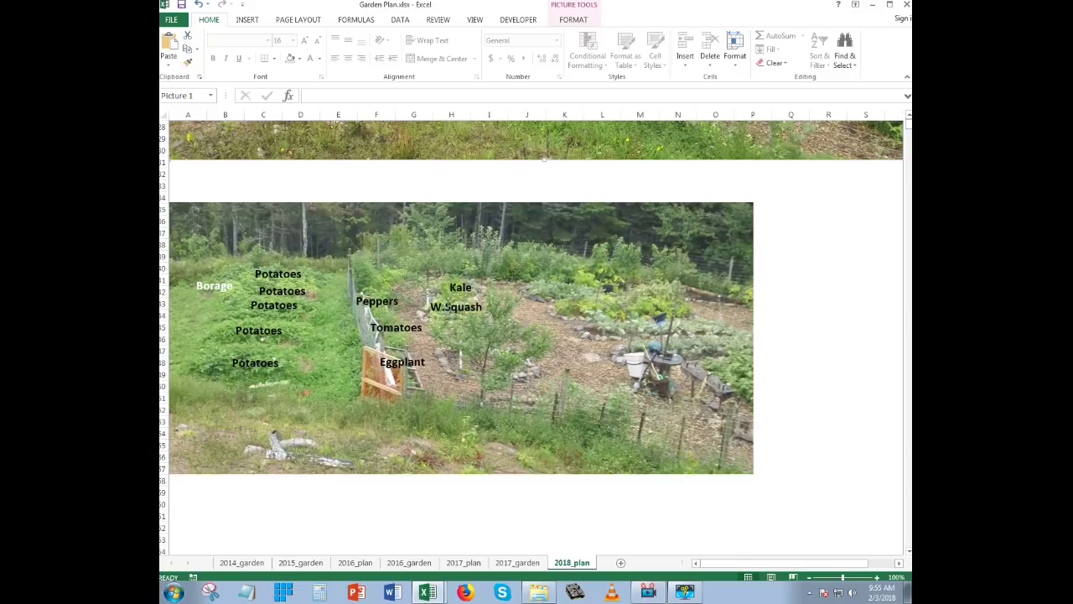
{"action": "left_click", "coordinate": [460, 288]}
Drag the Kale label from above W.Squash to the photo's right side.
{"action": "left_click_drag", "start_coordinate": [440, 278], "coordinate": [566, 340]}
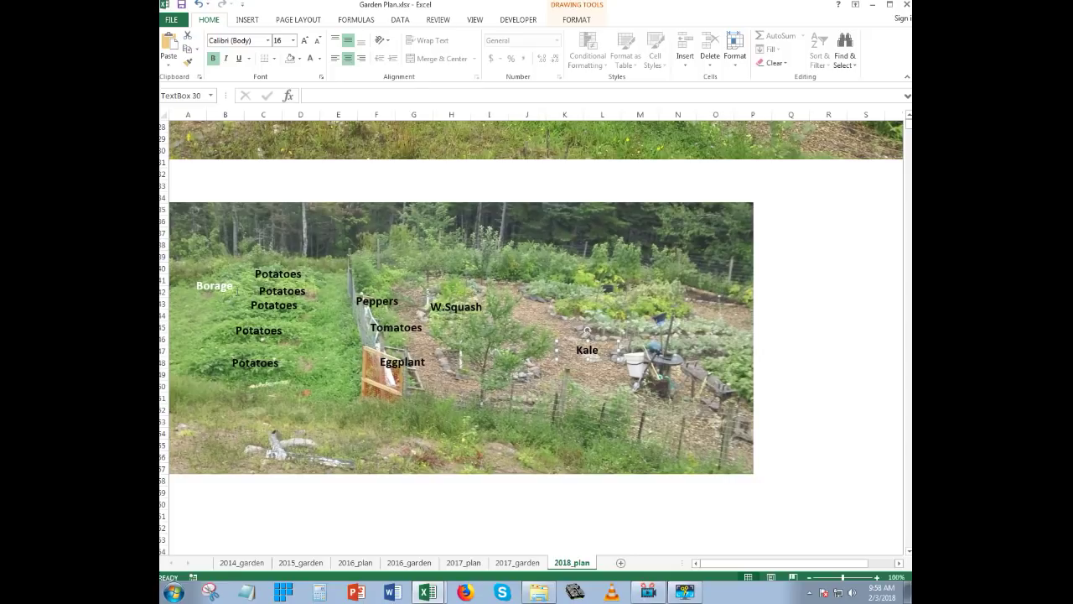
Paste a Cilantro label copy just above W.Squash and retype it as Asparagus.
{"action": "left_click", "coordinate": [322, 274]}
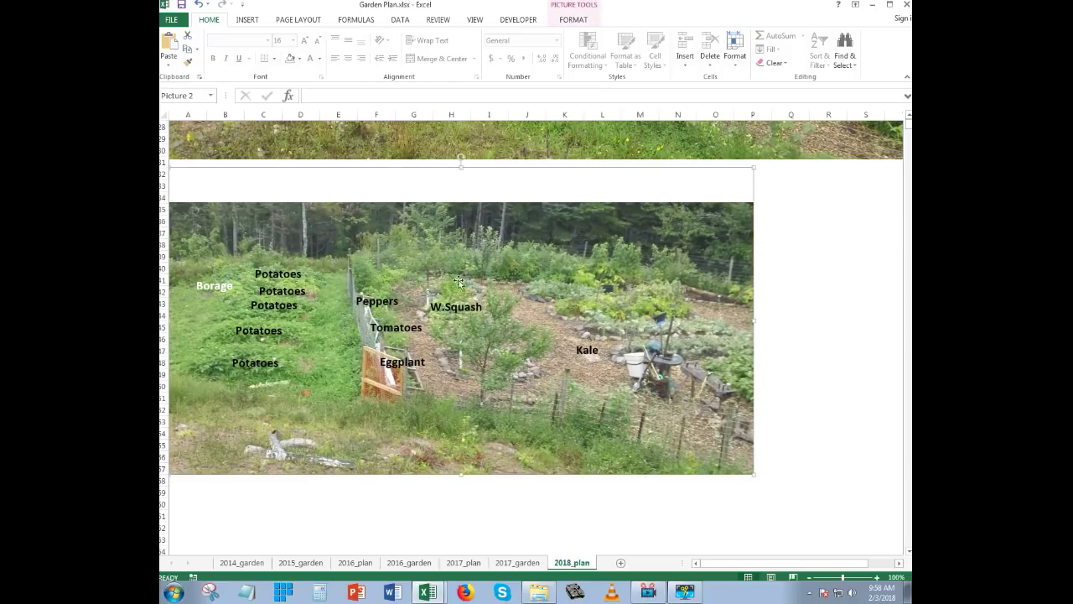
{"action": "key", "text": "Tab"}
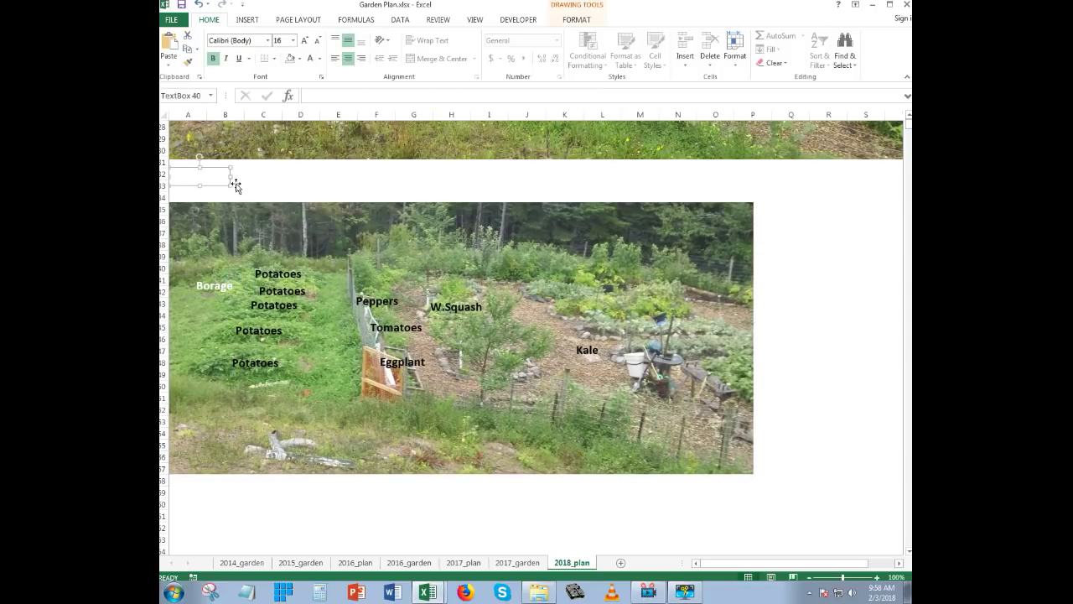
{"action": "left_click_drag", "start_coordinate": [223, 187], "coordinate": [444, 290]}
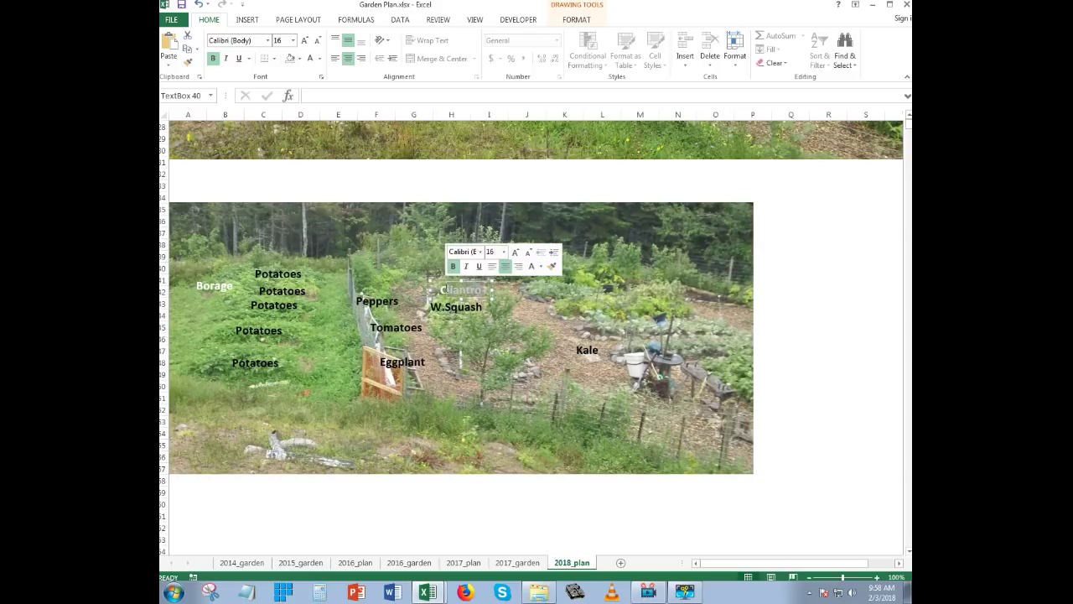
{"action": "key", "text": "Delete"}
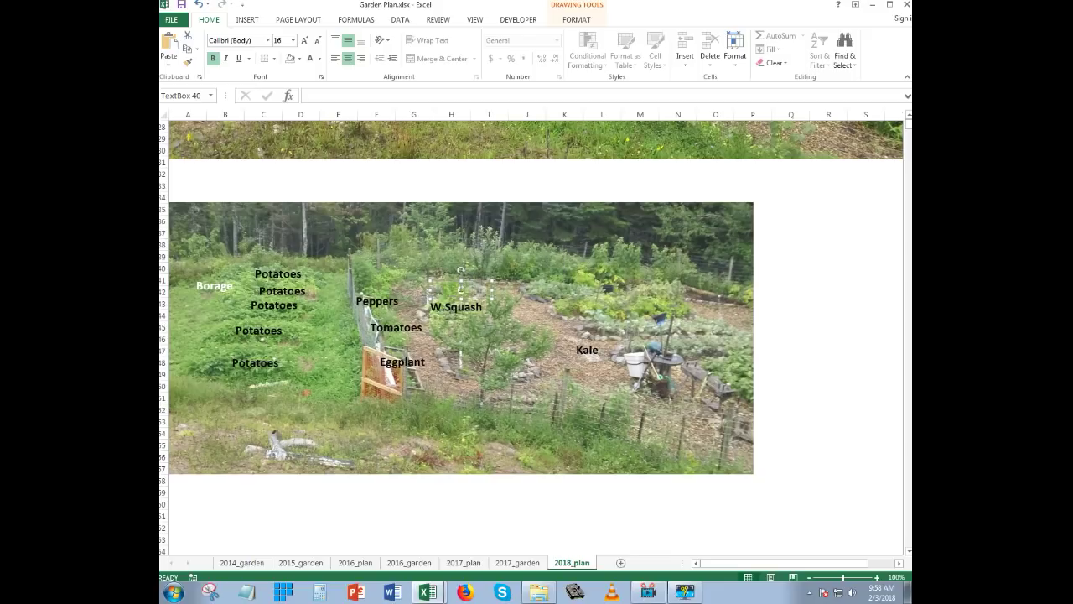
{"action": "type", "text": "Asparagu"}
{"action": "double_click", "coordinate": [494, 287]}
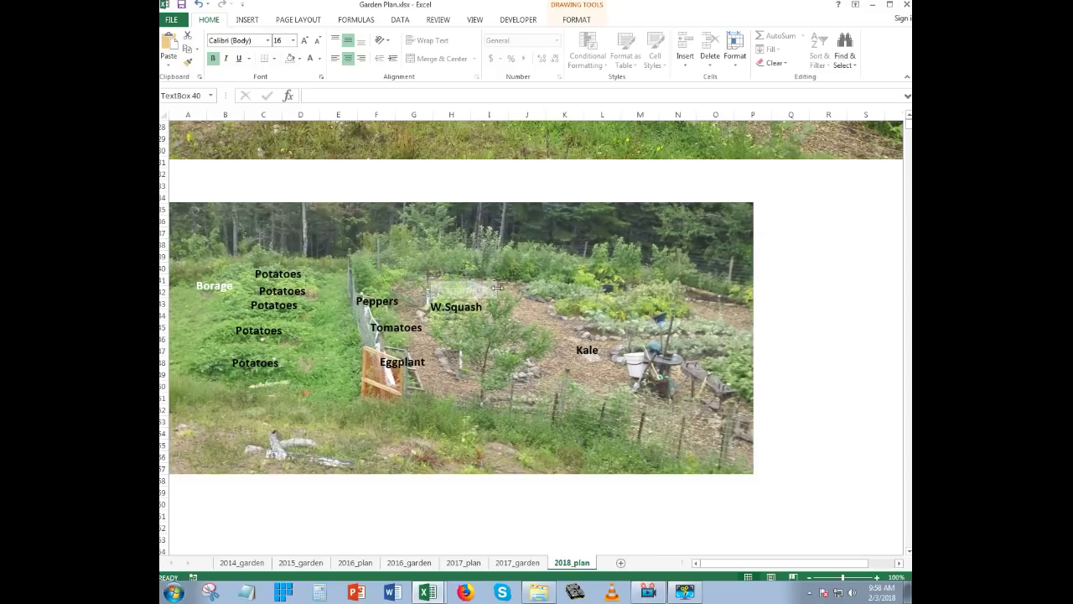
{"action": "left_click", "coordinate": [437, 273]}
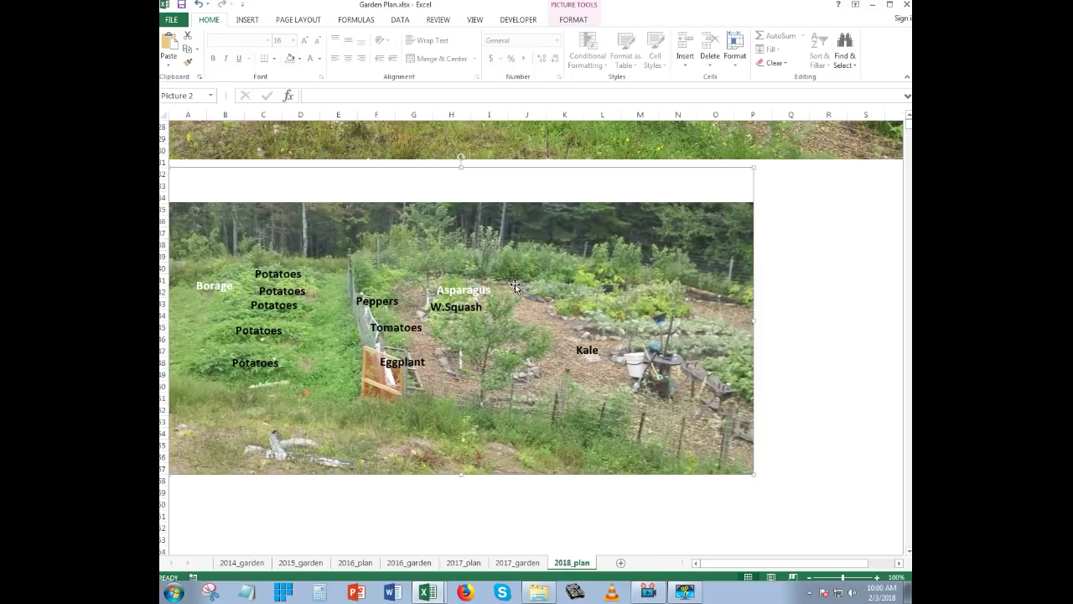
Move the Asparagus label on the lower photo just above W.Squash.
{"action": "left_click", "coordinate": [486, 285]}
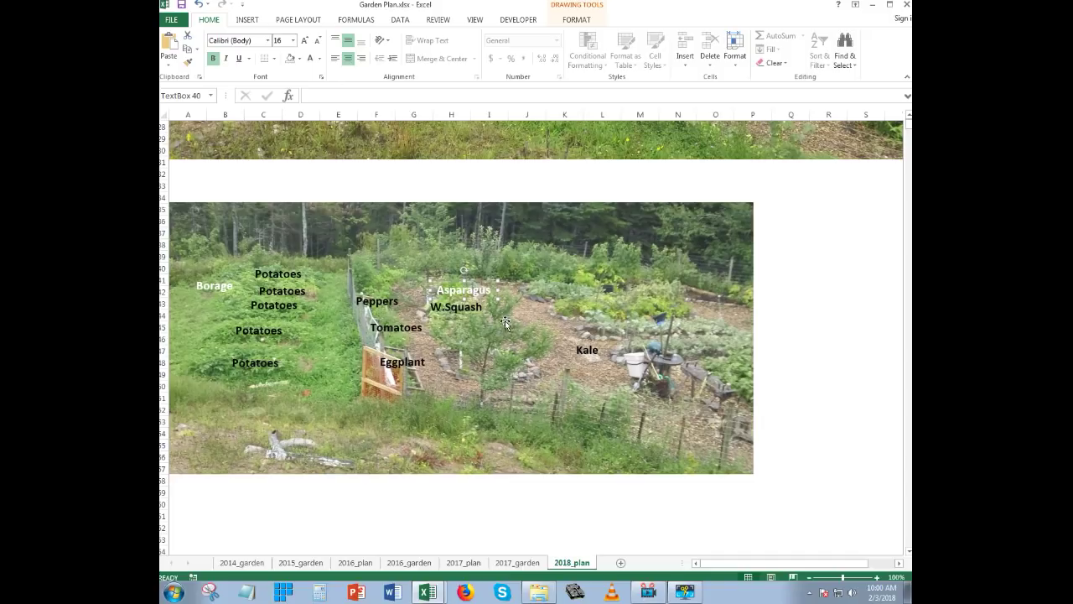
{"action": "key", "text": "alt+Tab"}
{"action": "key", "text": "alt+Tab"}
{"action": "mouse_move", "coordinate": [476, 285]}
{"action": "left_mouse_down"}
{"action": "mouse_move", "coordinate": [470, 302]}
{"action": "mouse_move", "coordinate": [470, 275]}
{"action": "left_mouse_up"}
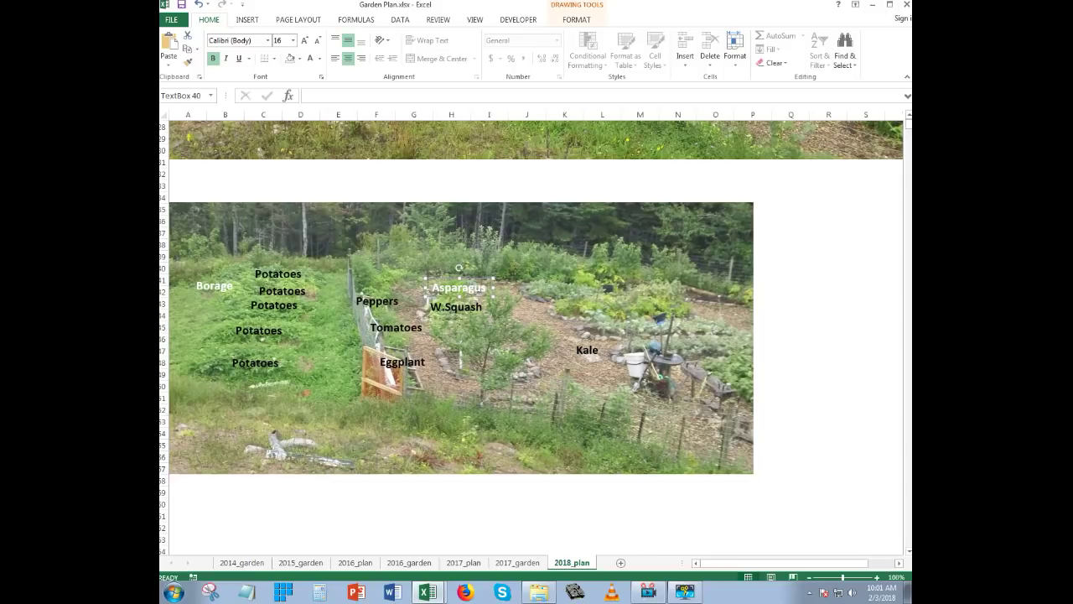
Nudge the W.Squash label slightly down-left and deselect it.
{"action": "left_click", "coordinate": [437, 302]}
{"action": "left_click_drag", "start_coordinate": [441, 299], "coordinate": [440, 301]}
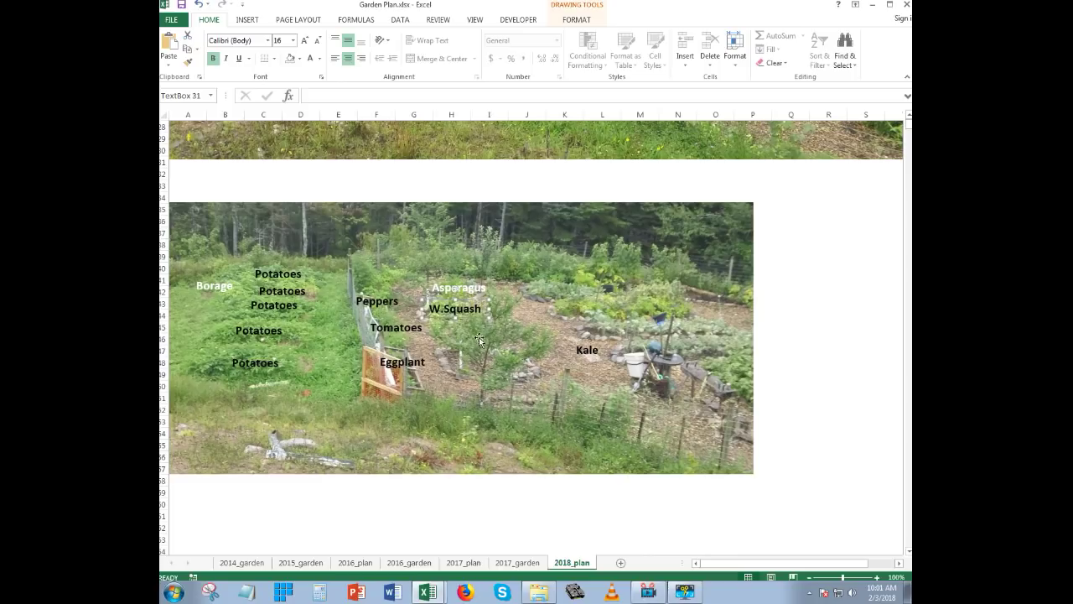
{"action": "left_click", "coordinate": [498, 323]}
{"action": "key", "text": "alt+Tab"}
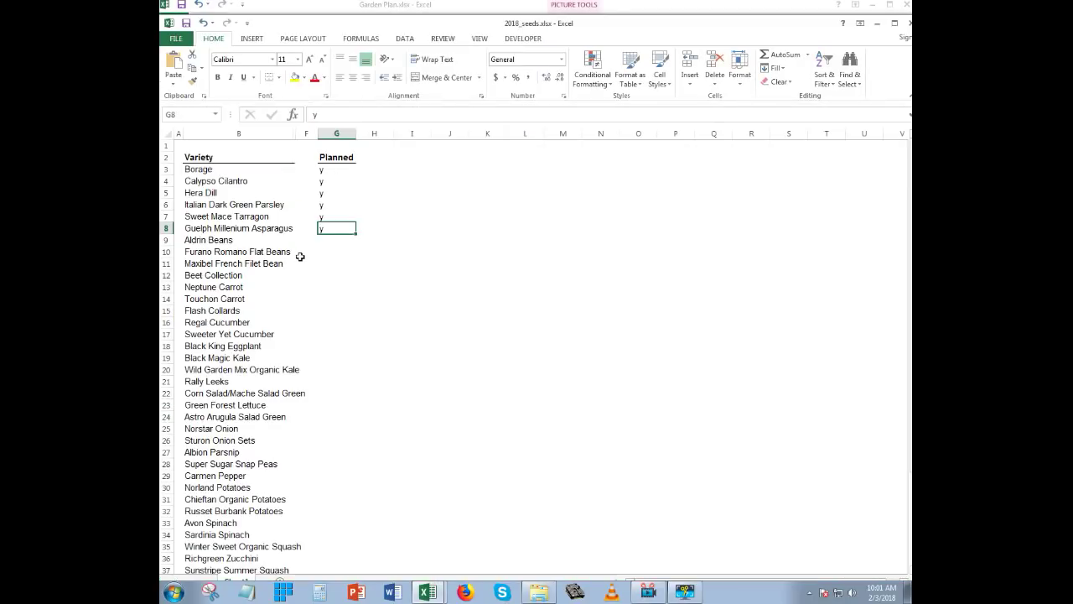
Enter 'y' in the Planned cell for Aldrin Beans in 2018_seeds, then return to Garden Plan.
{"action": "left_click", "coordinate": [265, 229]}
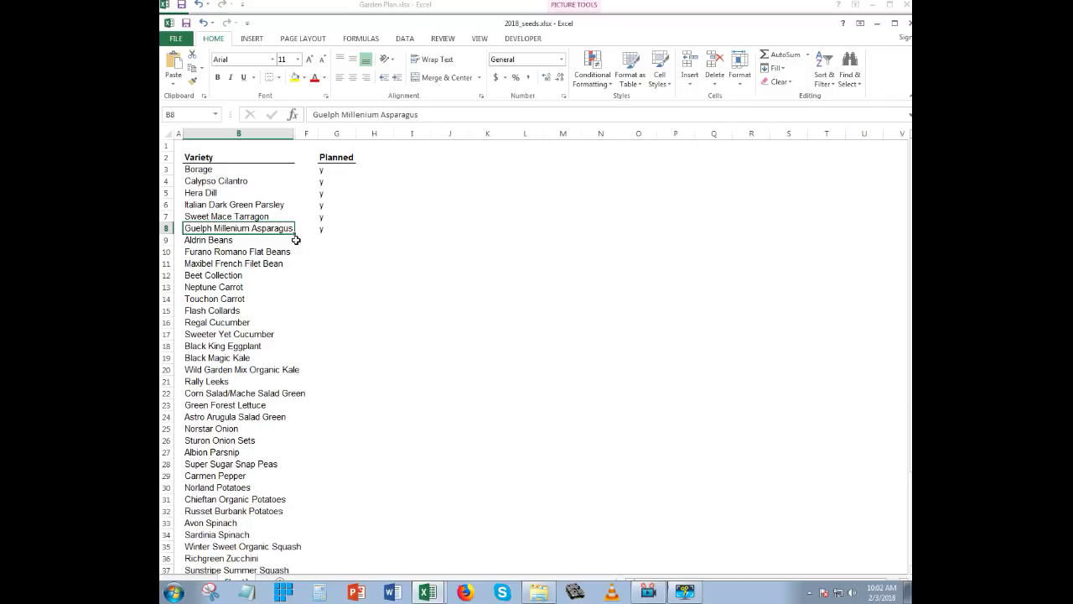
{"action": "left_click", "coordinate": [327, 240]}
{"action": "type", "text": "y"}
{"action": "key", "text": "Return"}
{"action": "left_click", "coordinate": [359, 261]}
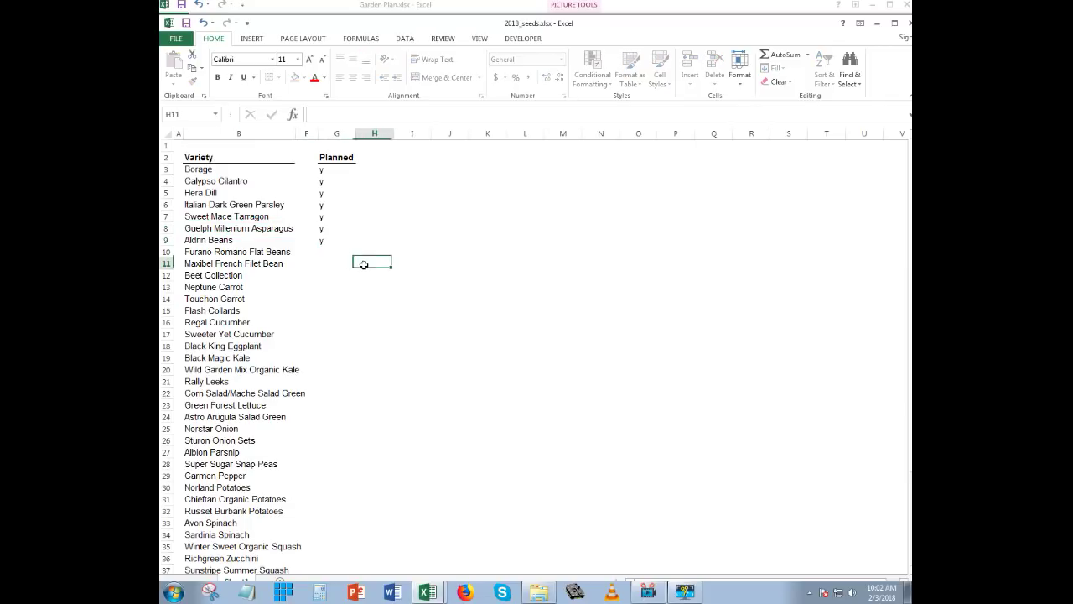
{"action": "left_click", "coordinate": [320, 239]}
{"action": "key", "text": "alt+Tab"}
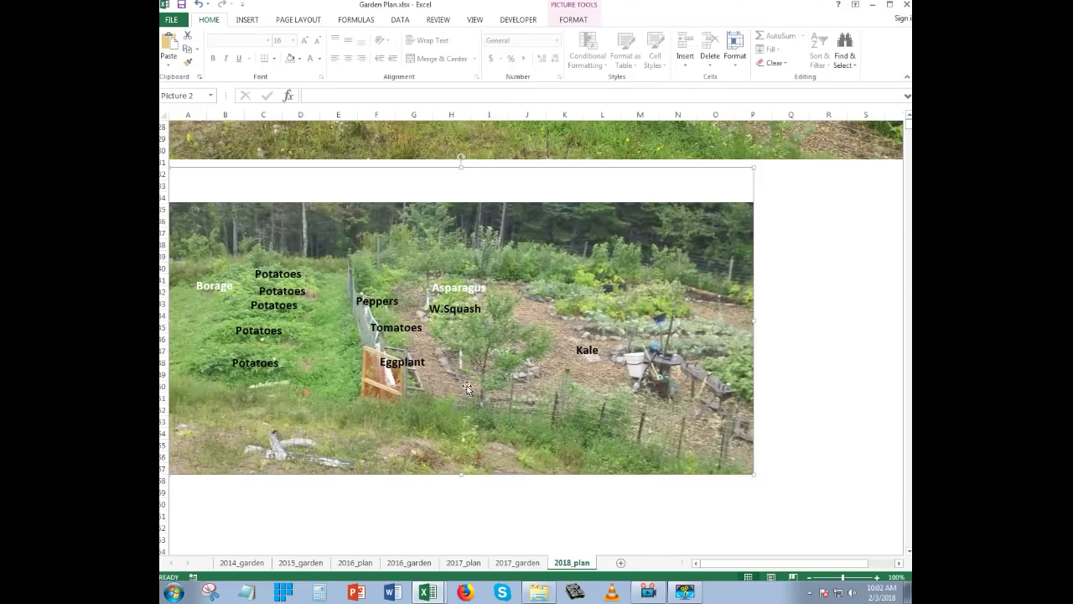
Move the W.Squash label to the right on the lower photo.
{"action": "left_click", "coordinate": [446, 301]}
{"action": "left_click_drag", "start_coordinate": [446, 302], "coordinate": [552, 303]}
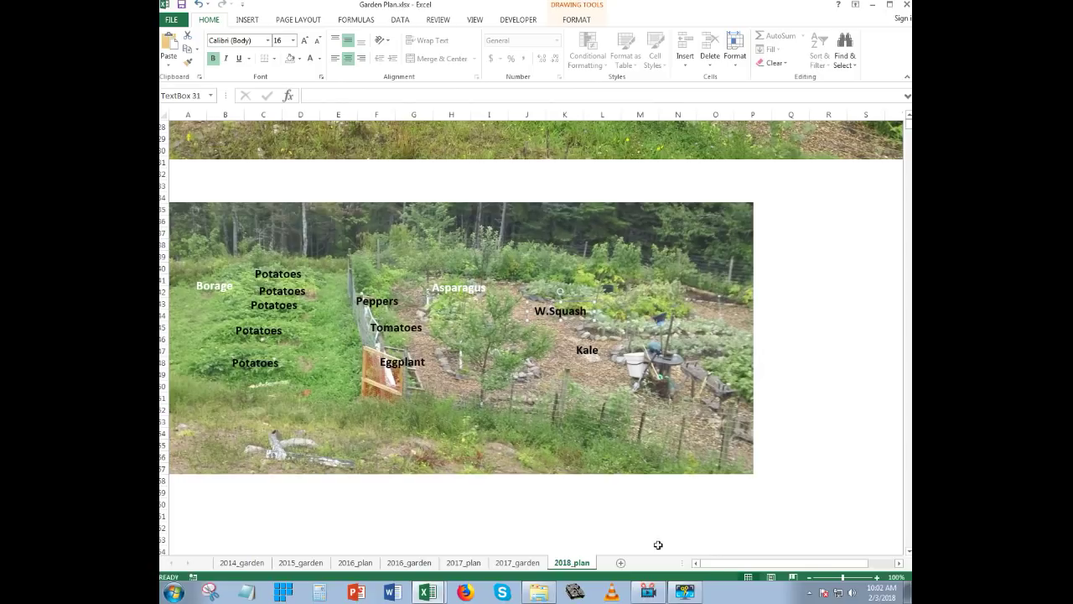
{"action": "scroll", "coordinate": [518, 432], "scroll_direction": "up", "scroll_amount": 8}
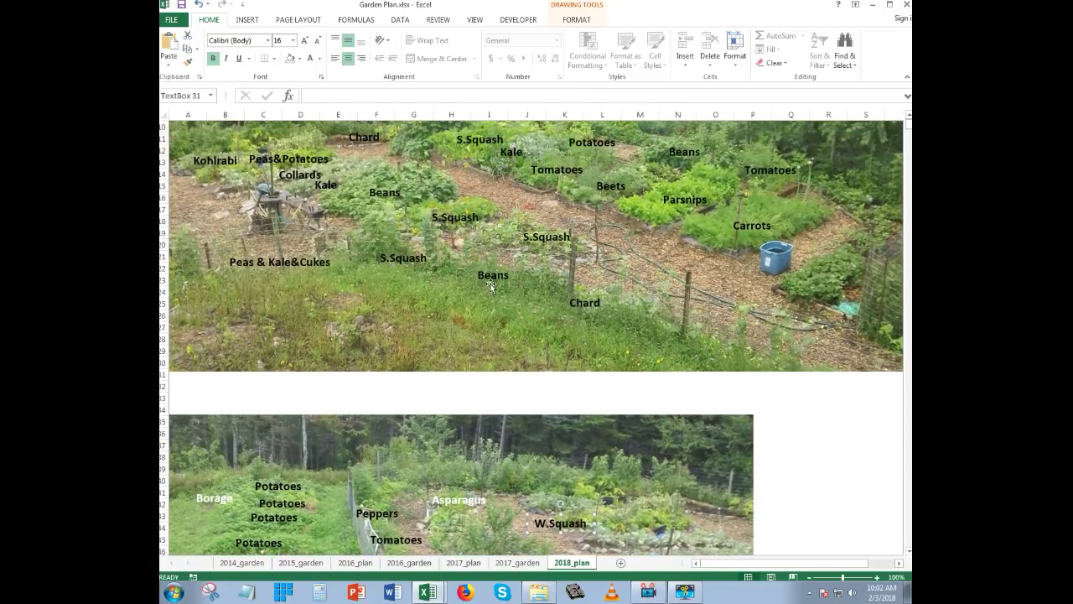
Bring the upper photo's Beans label down below Asparagus and make its text white.
{"action": "left_click", "coordinate": [491, 281]}
{"action": "left_click_drag", "start_coordinate": [489, 265], "coordinate": [459, 520]}
{"action": "scroll", "coordinate": [459, 503], "scroll_direction": "down", "scroll_amount": 5}
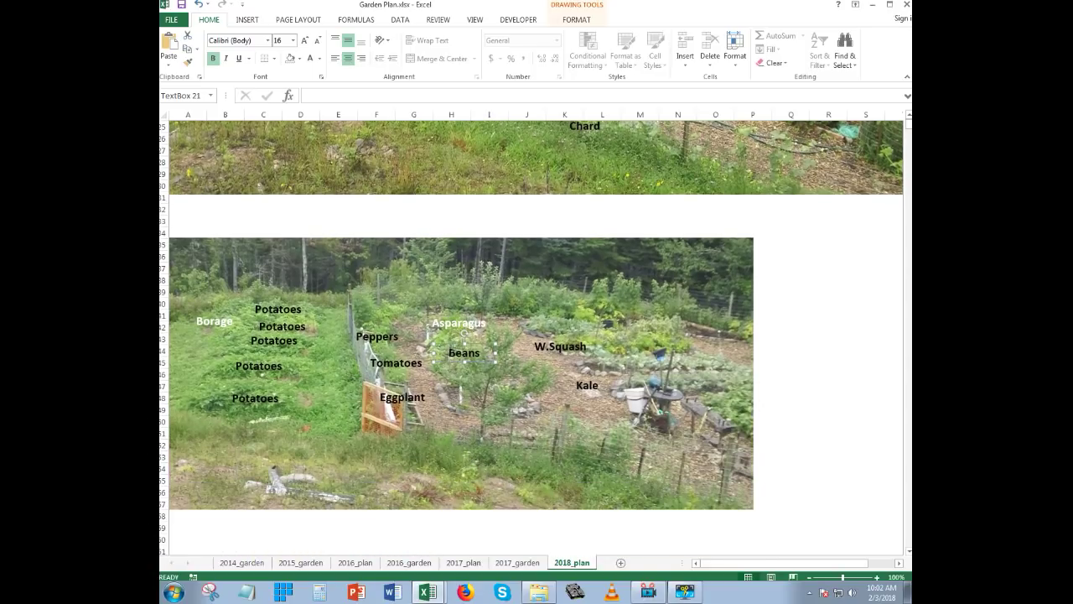
{"action": "left_click_drag", "start_coordinate": [451, 345], "coordinate": [482, 388]}
{"action": "left_click_drag", "start_coordinate": [456, 355], "coordinate": [435, 333]}
{"action": "double_click", "coordinate": [455, 345]}
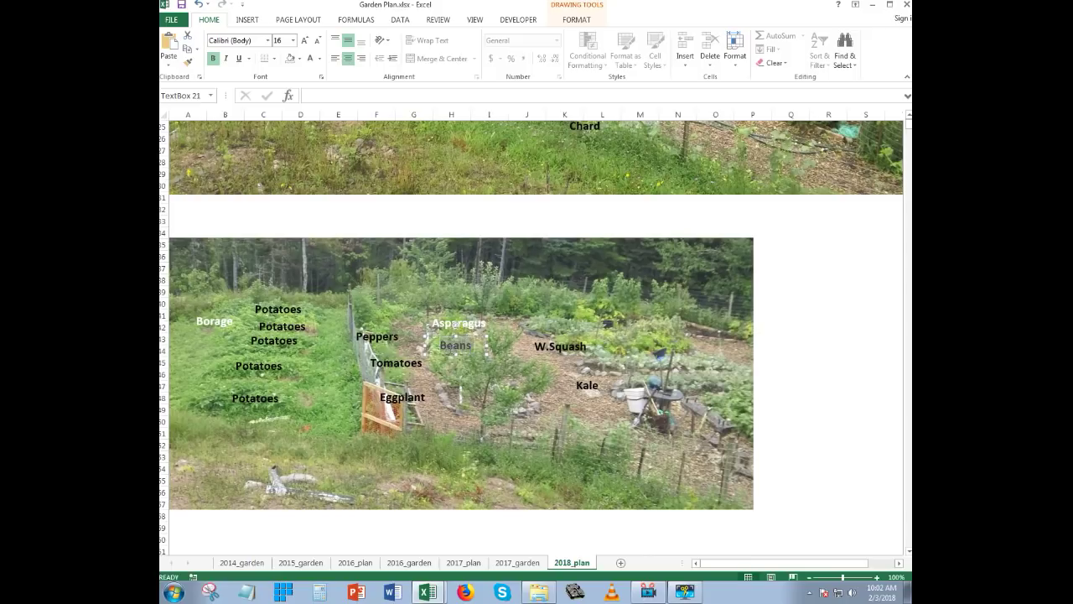
{"action": "left_click", "coordinate": [309, 59]}
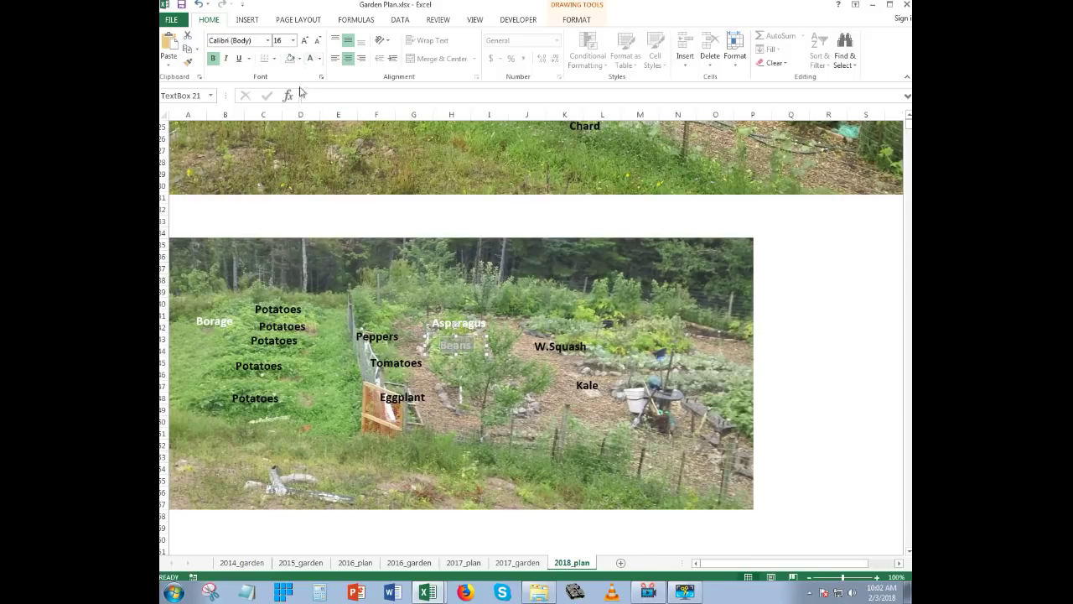
{"action": "left_click", "coordinate": [453, 395]}
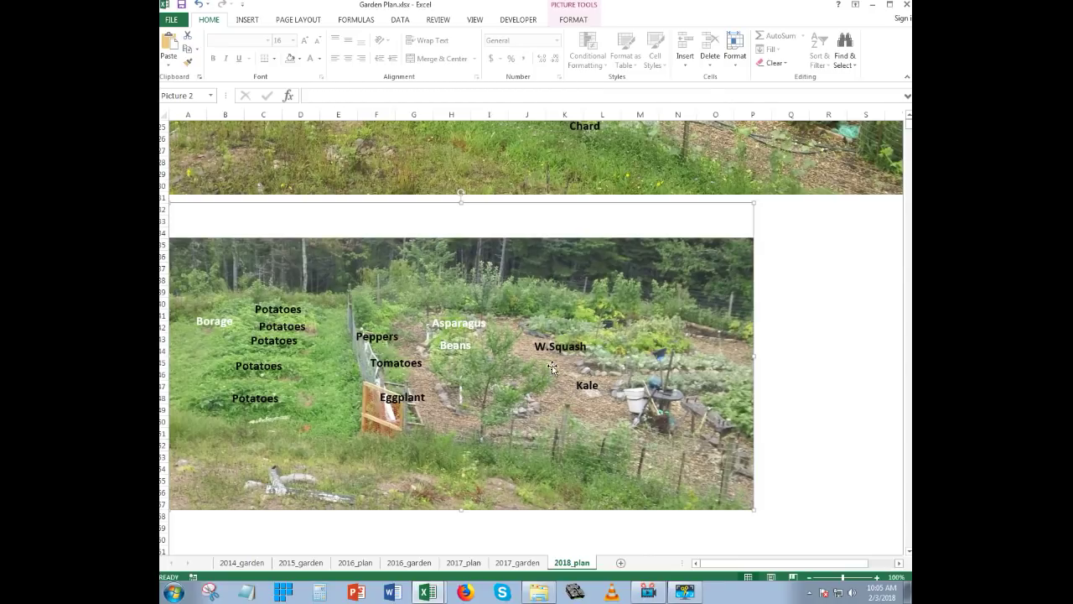
Scroll through the upper garden photo to review its crop labels.
{"action": "scroll", "coordinate": [503, 415], "scroll_direction": "up", "scroll_amount": 1}
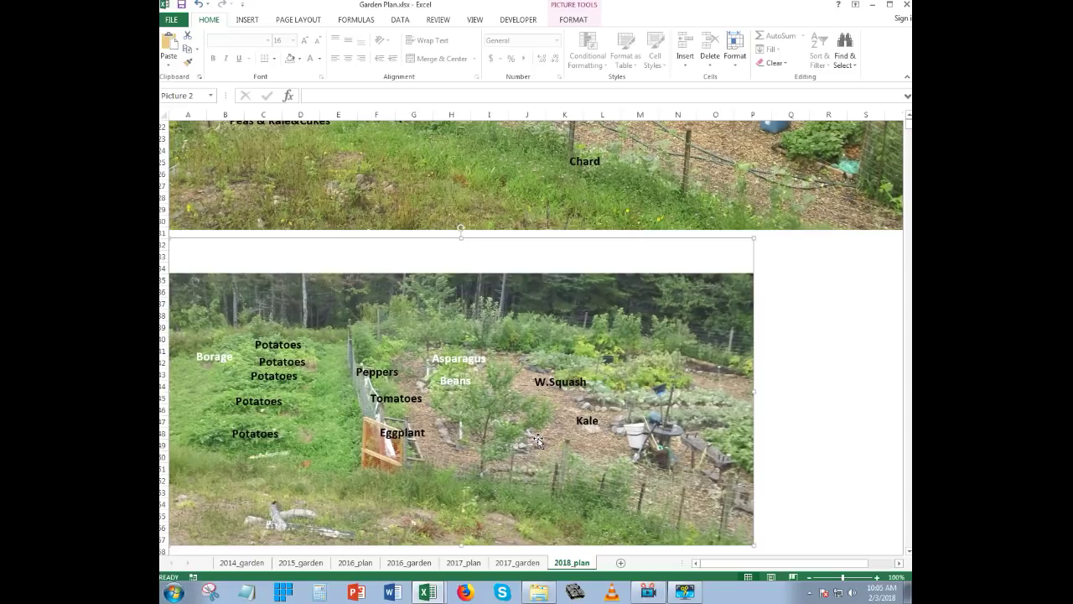
{"action": "scroll", "coordinate": [537, 440], "scroll_direction": "up", "scroll_amount": 3}
{"action": "scroll", "coordinate": [524, 461], "scroll_direction": "down", "scroll_amount": 3}
{"action": "scroll", "coordinate": [516, 453], "scroll_direction": "down", "scroll_amount": 1}
{"action": "scroll", "coordinate": [526, 477], "scroll_direction": "up", "scroll_amount": 1}
{"action": "scroll", "coordinate": [557, 510], "scroll_direction": "up", "scroll_amount": 7}
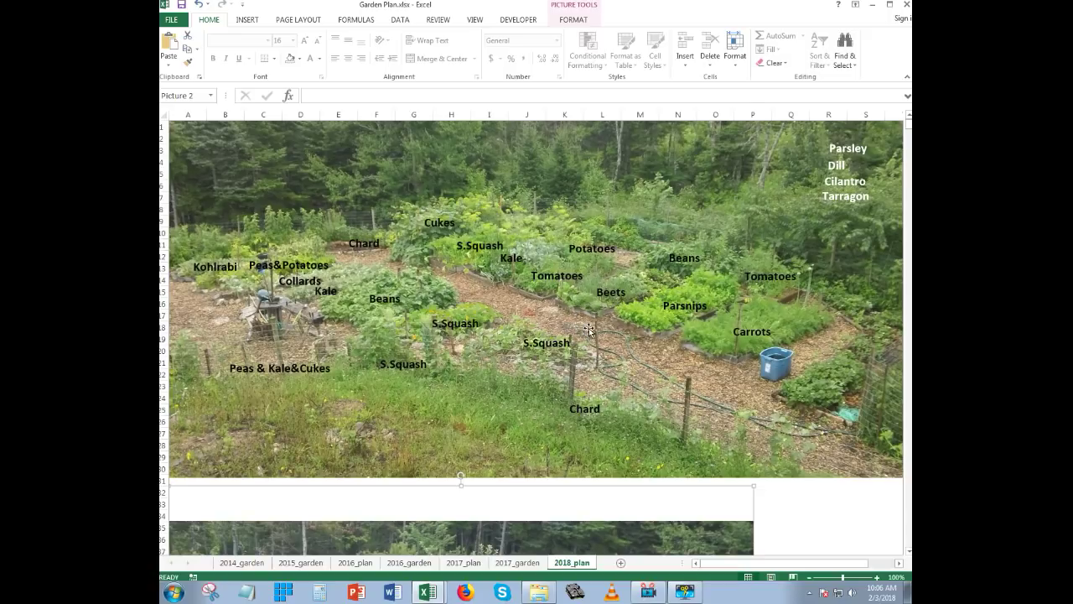
Select the Planned cell G10 for Furano Romano Flat Beans in 2018_seeds, then return to Garden Plan.
{"action": "key", "text": "alt+Tab"}
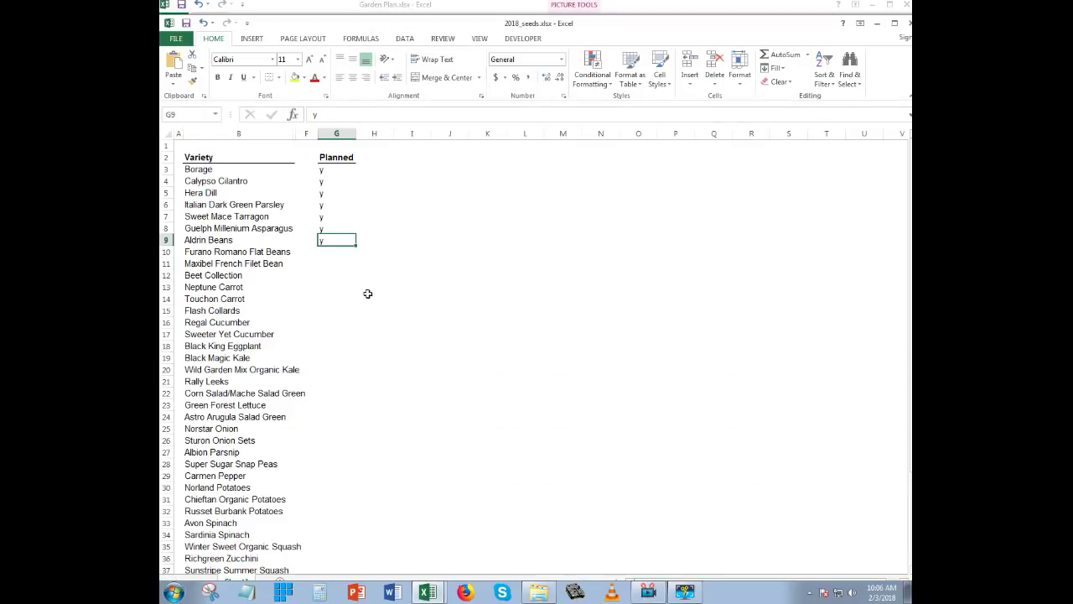
{"action": "left_click", "coordinate": [324, 251]}
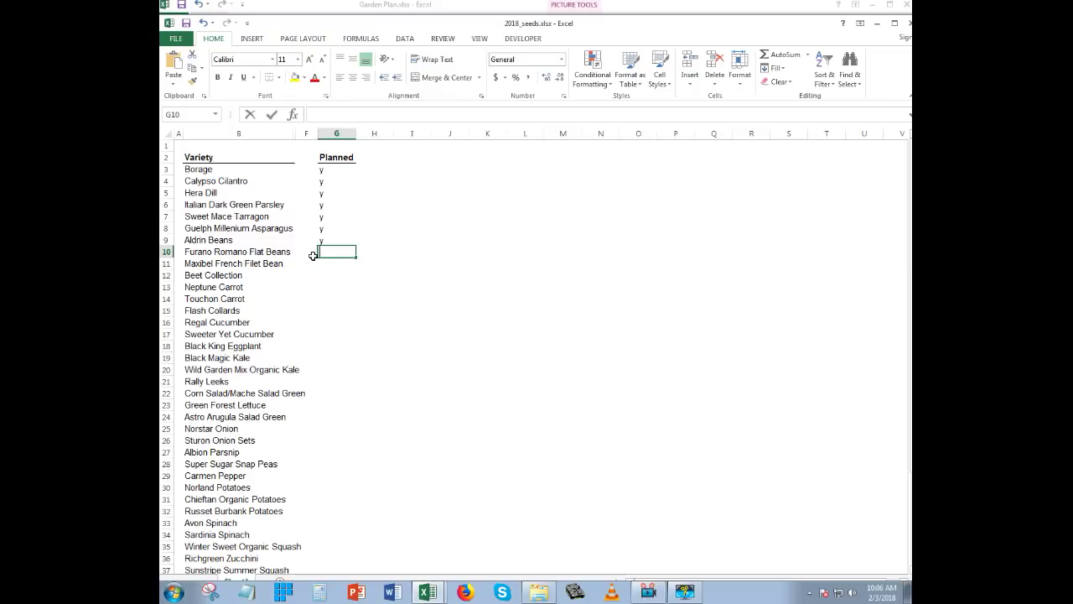
{"action": "key", "text": "alt+Tab"}
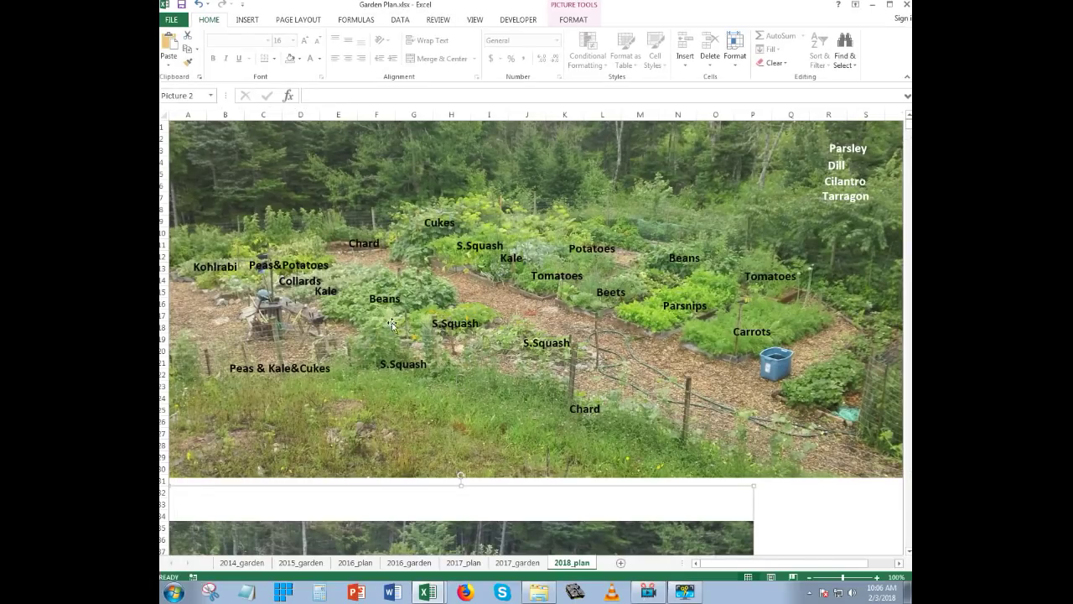
{"action": "scroll", "coordinate": [400, 488], "scroll_direction": "down", "scroll_amount": 5}
{"action": "scroll", "coordinate": [443, 435], "scroll_direction": "down", "scroll_amount": 2}
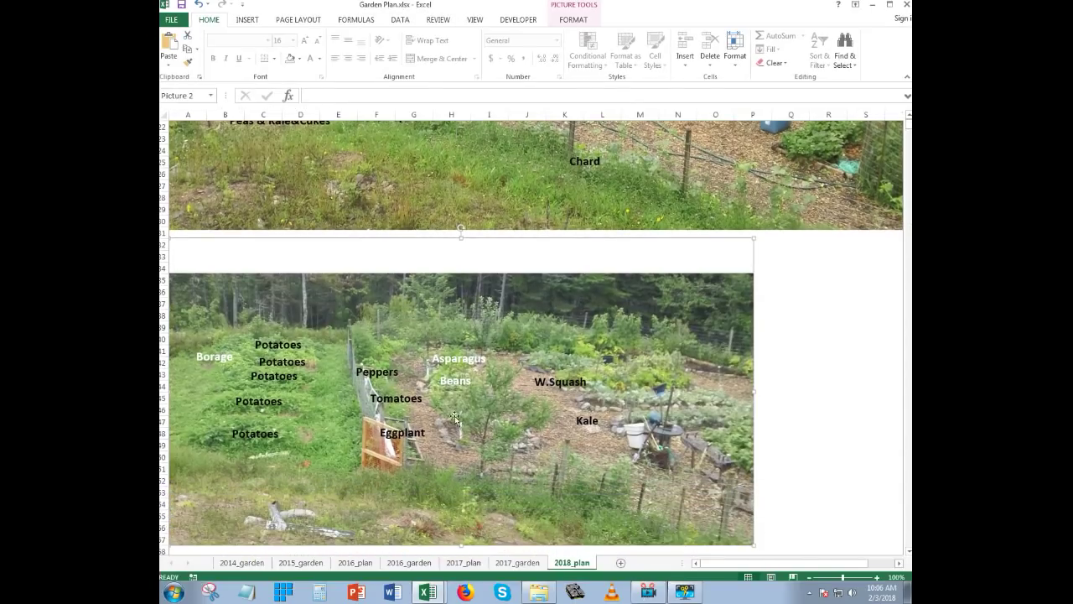
{"action": "left_click", "coordinate": [450, 375]}
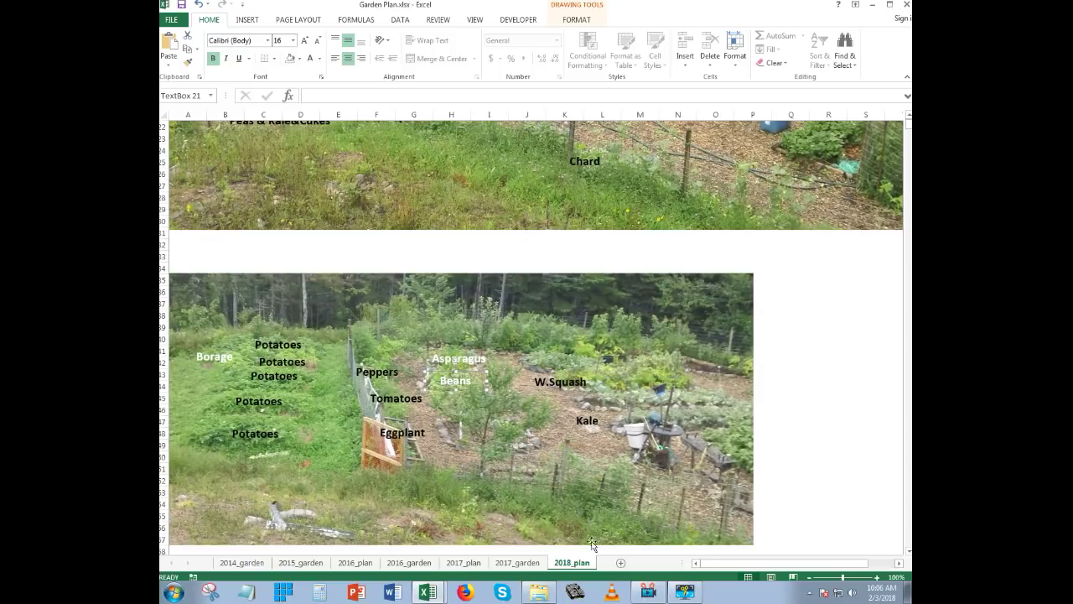
{"action": "left_click_drag", "start_coordinate": [713, 568], "coordinate": [743, 537]}
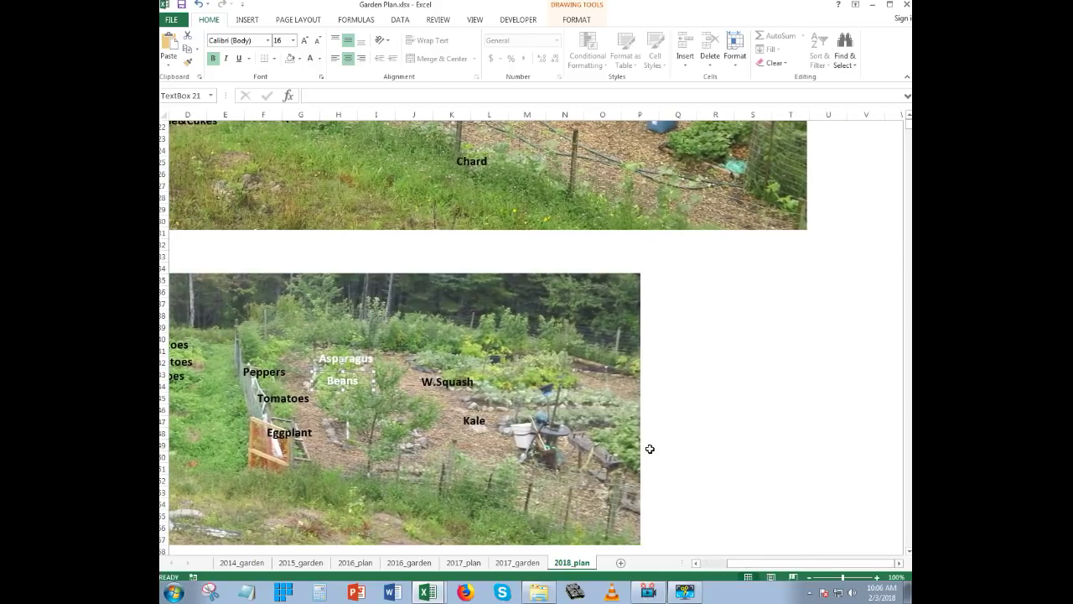
{"action": "scroll", "coordinate": [647, 445], "scroll_direction": "up", "scroll_amount": 7}
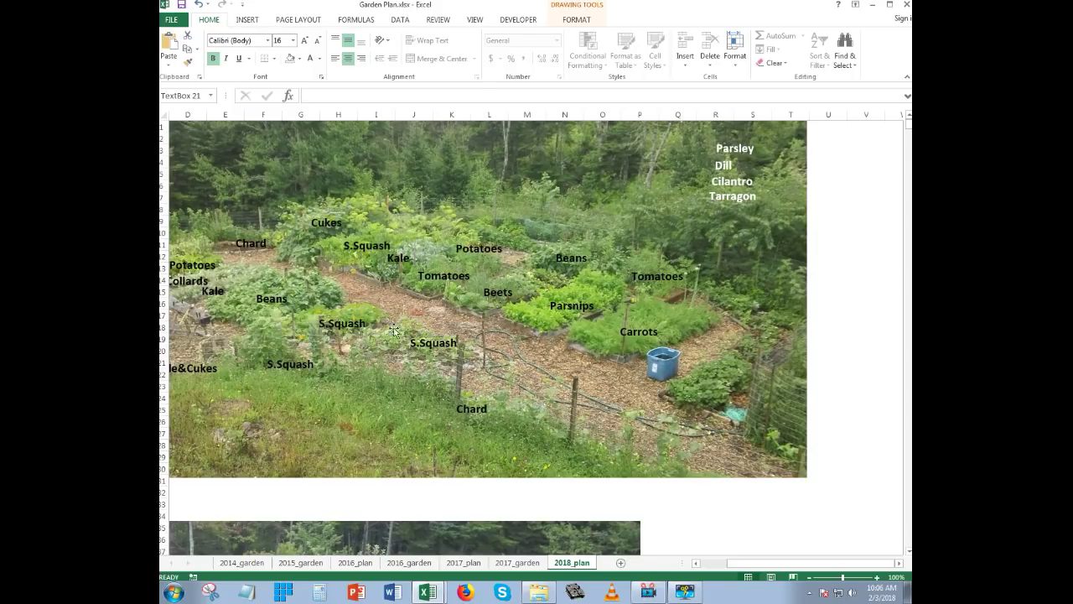
Move S.Squash further right and paste a Beans label beside it.
{"action": "left_click_drag", "start_coordinate": [755, 563], "coordinate": [730, 563]}
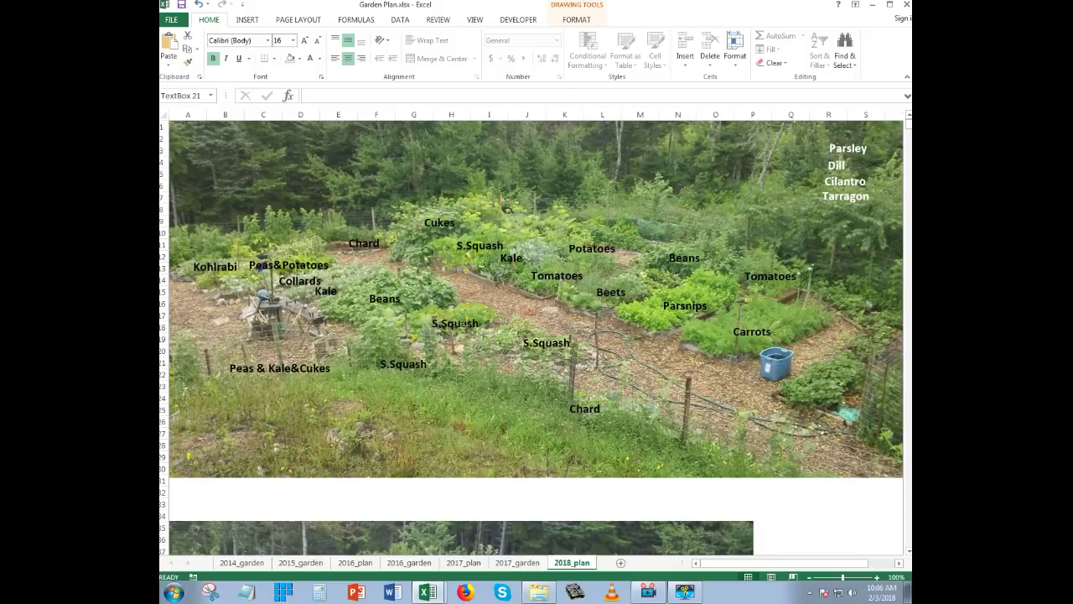
{"action": "left_click", "coordinate": [456, 323]}
{"action": "left_click_drag", "start_coordinate": [466, 314], "coordinate": [568, 311]}
{"action": "key", "text": "ctrl+v"}
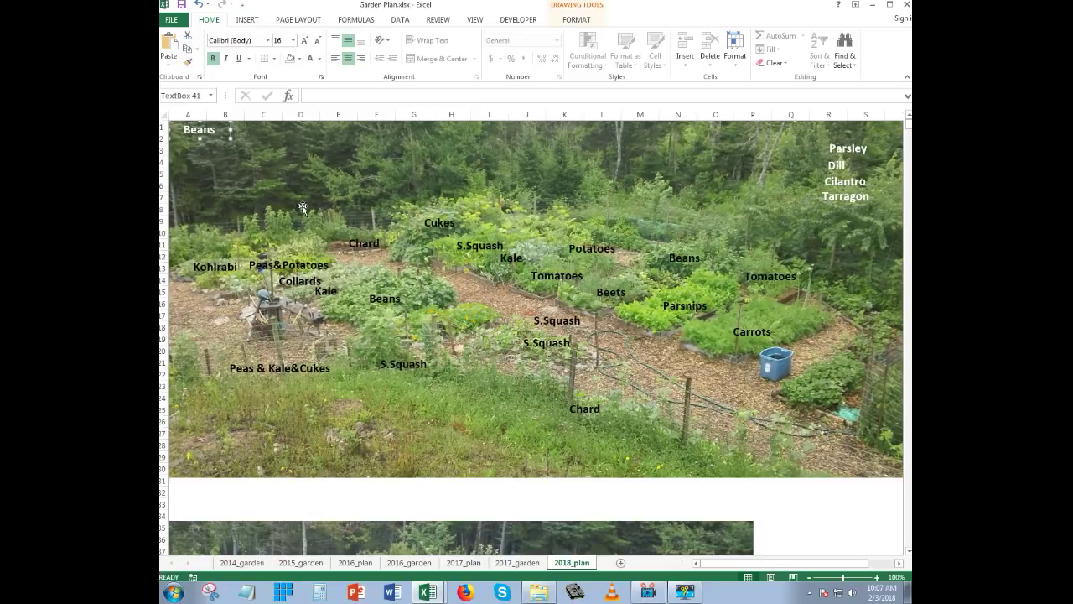
{"action": "left_click_drag", "start_coordinate": [214, 144], "coordinate": [473, 327]}
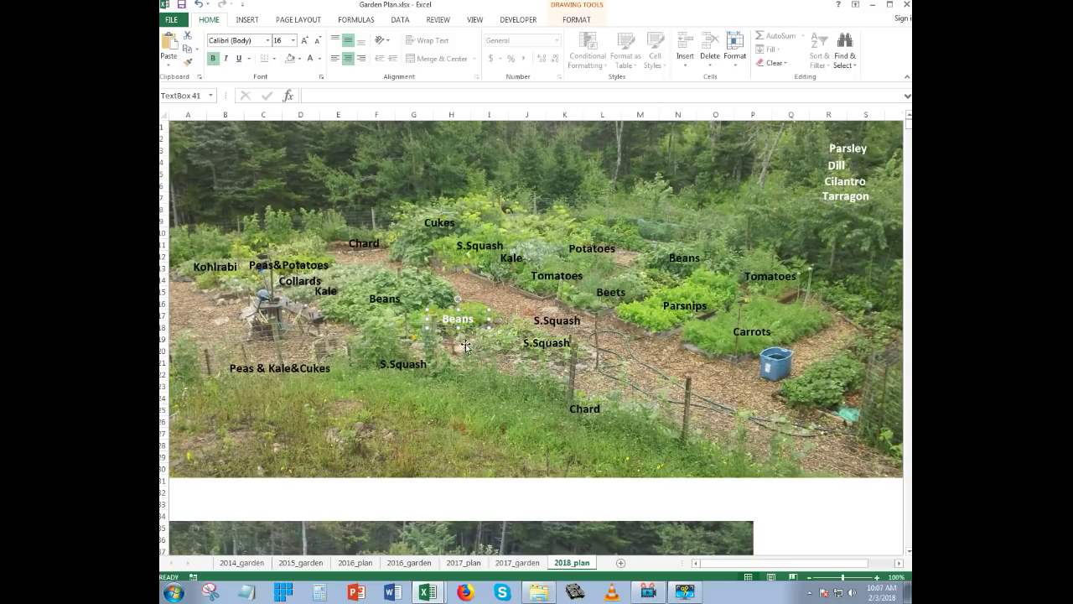
Mark Maxibel French Filet Bean as planned with 'y' in the 2018_seeds list.
{"action": "key", "text": "alt+Tab"}
{"action": "left_click", "coordinate": [334, 265]}
{"action": "type", "text": "y"}
{"action": "left_click", "coordinate": [345, 286]}
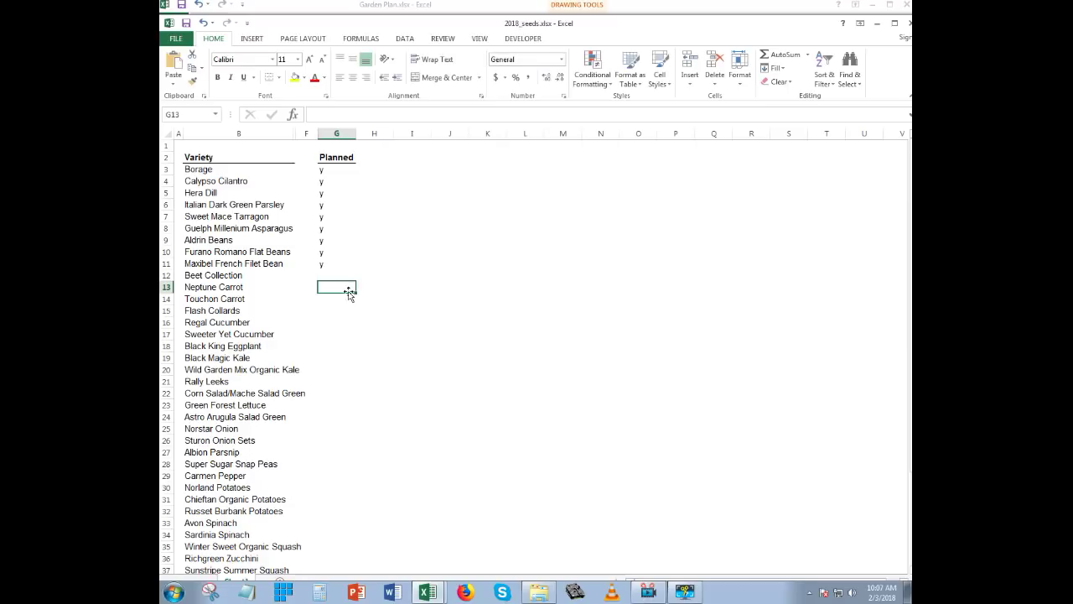
Switch from 2018_seeds back to the Garden Plan.xlsx window.
{"action": "key", "text": "alt+Tab"}
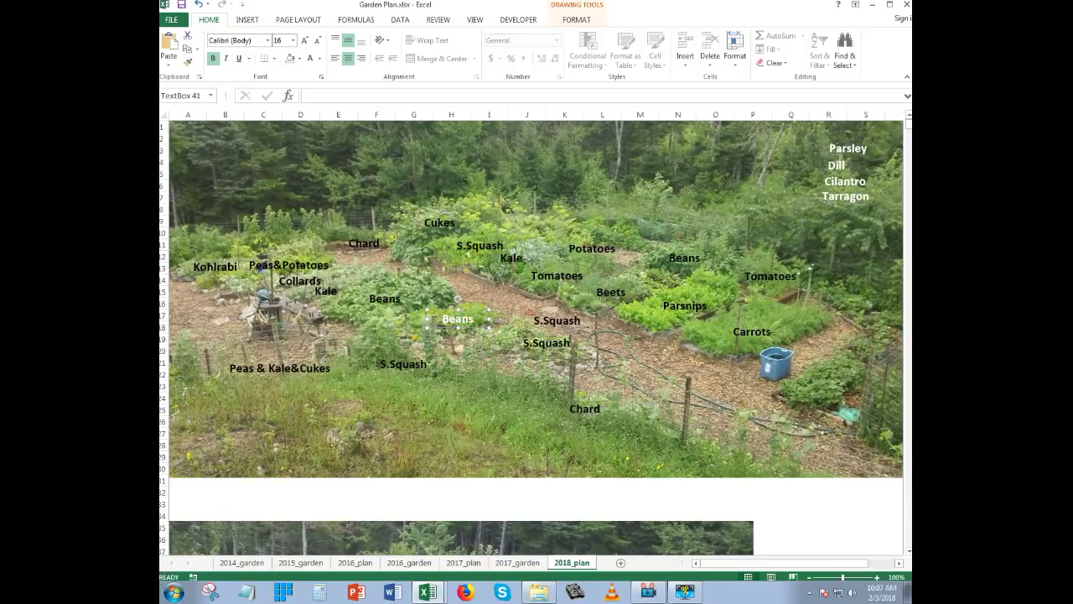
Move the Kale label to the photo's top with S.Squash just under it.
{"action": "left_click", "coordinate": [282, 280]}
{"action": "left_click_drag", "start_coordinate": [343, 280], "coordinate": [684, 138]}
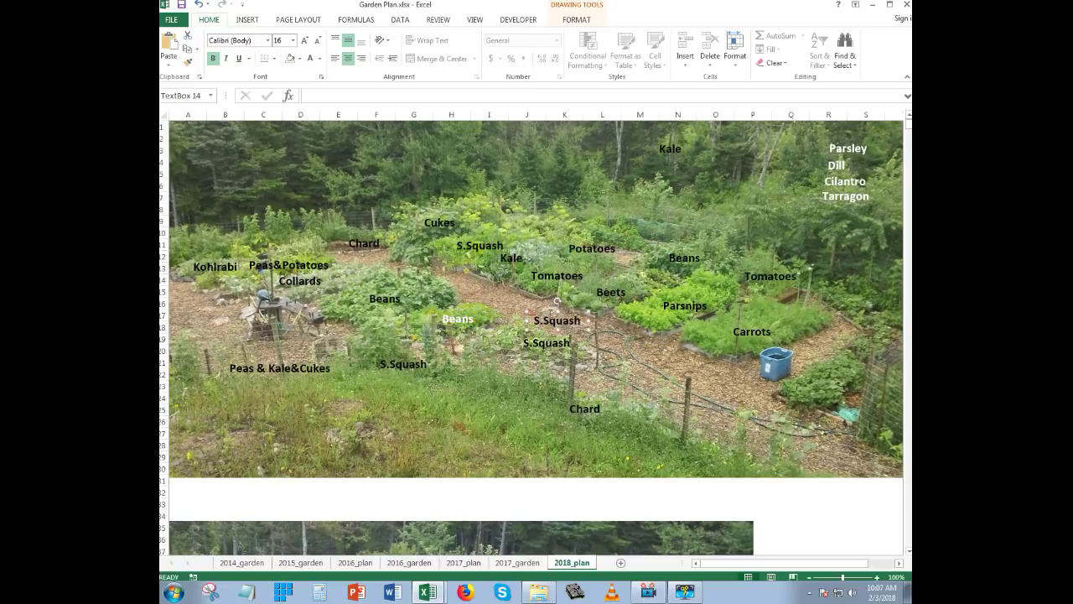
{"action": "left_click_drag", "start_coordinate": [547, 311], "coordinate": [671, 157]}
Paste a copy of the white Beans label beside Collards and move the black Beans label to the top.
{"action": "left_click", "coordinate": [370, 280]}
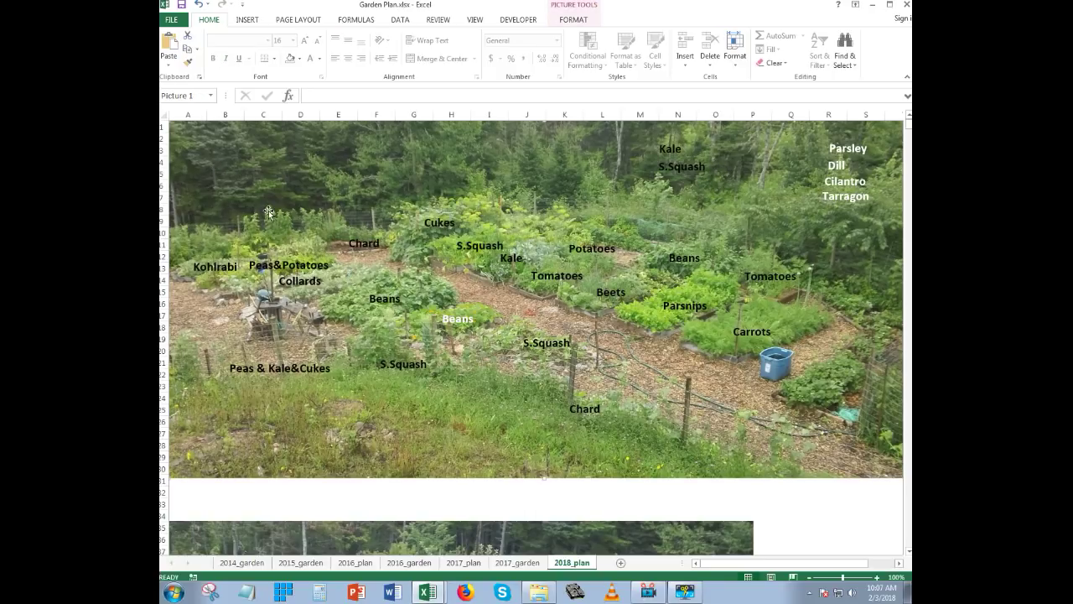
{"action": "key", "text": "ctrl+v"}
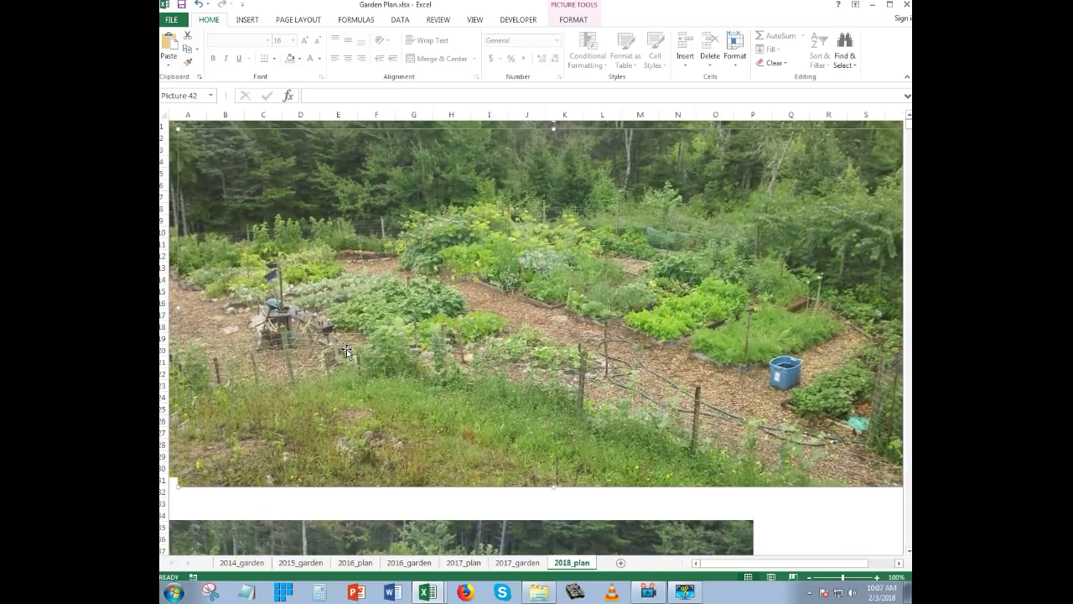
{"action": "left_click", "coordinate": [198, 5]}
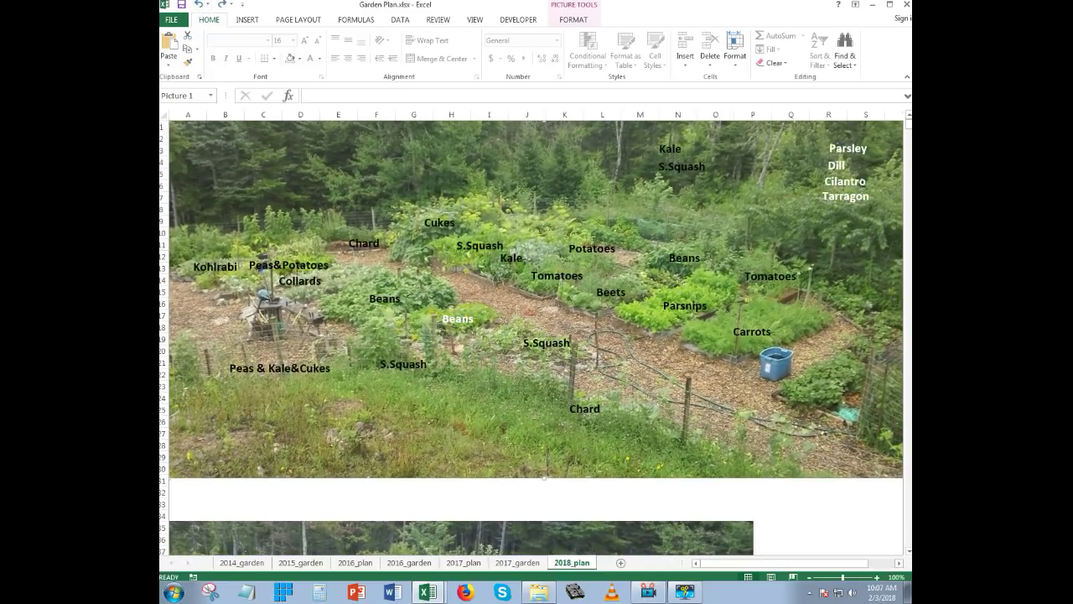
{"action": "left_click", "coordinate": [460, 320]}
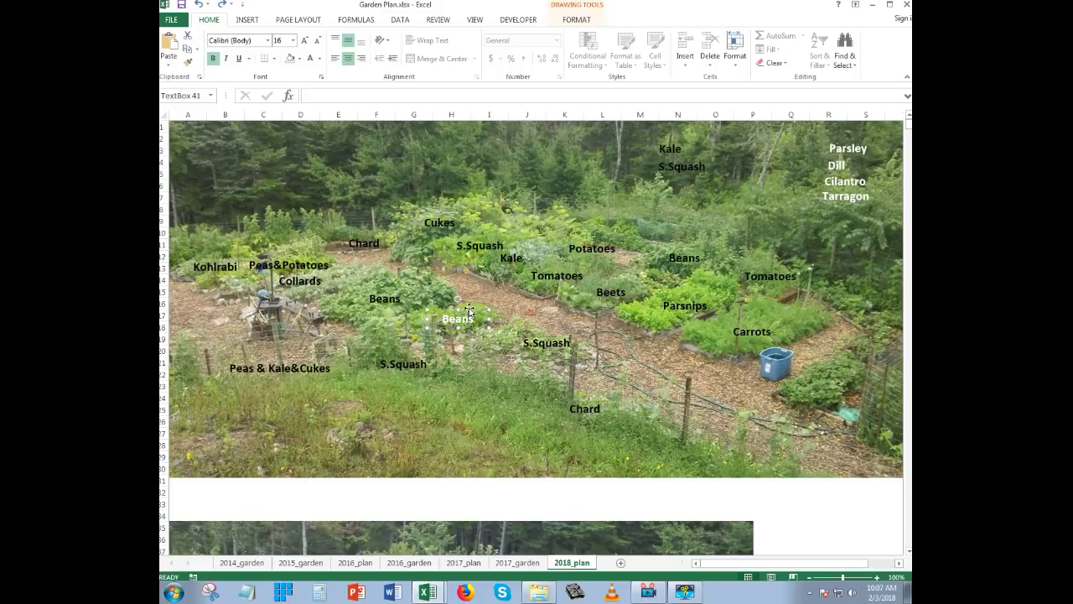
{"action": "key", "text": "ctrl+c"}
{"action": "key", "text": "ctrl+v"}
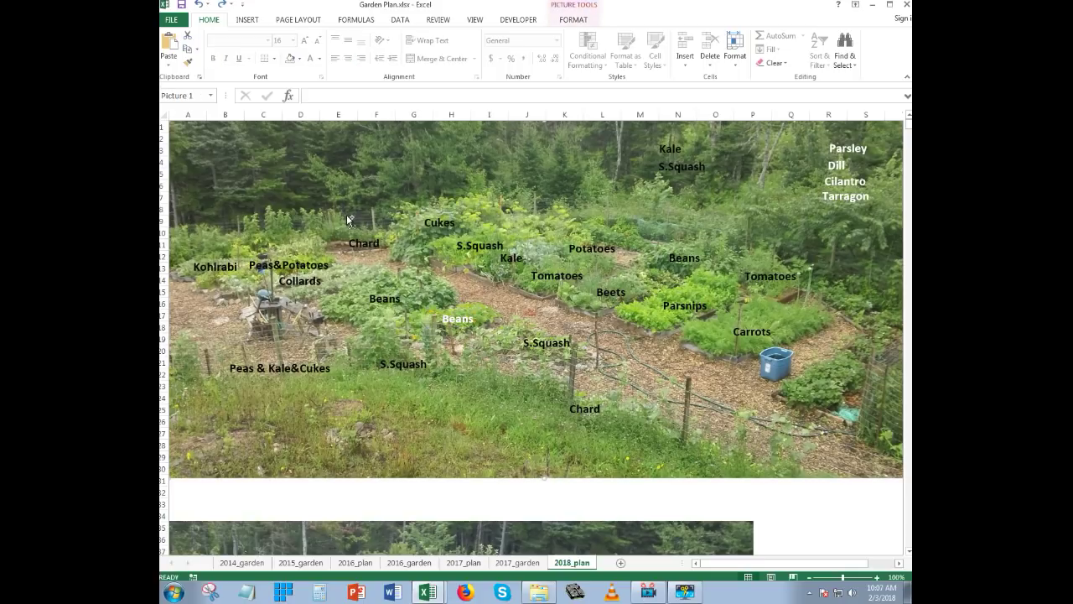
{"action": "left_click_drag", "start_coordinate": [227, 157], "coordinate": [352, 293]}
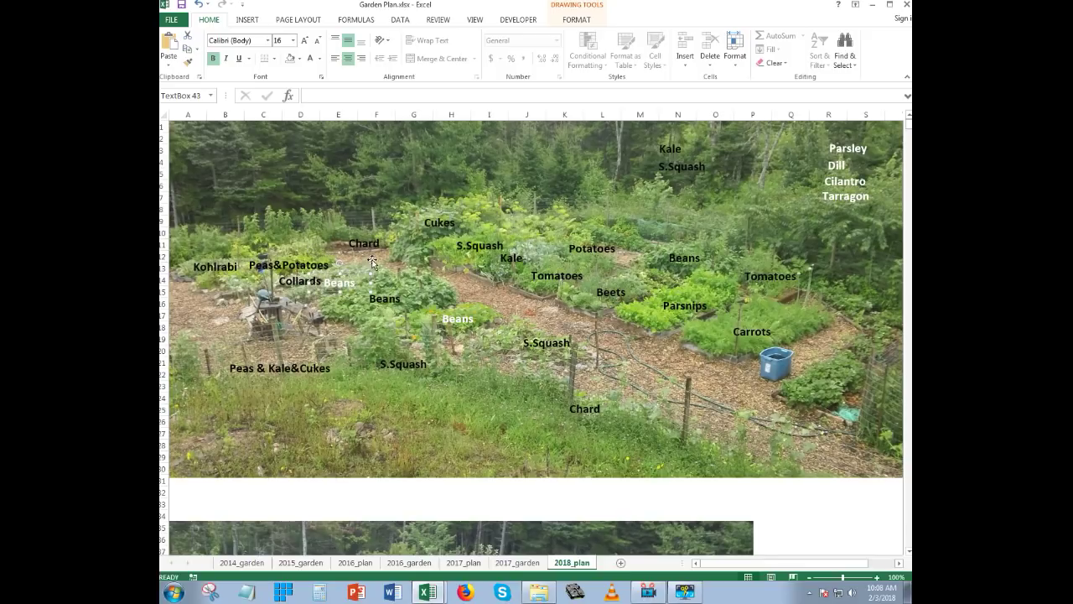
{"action": "left_click", "coordinate": [374, 277]}
{"action": "left_click_drag", "start_coordinate": [394, 289], "coordinate": [676, 172]}
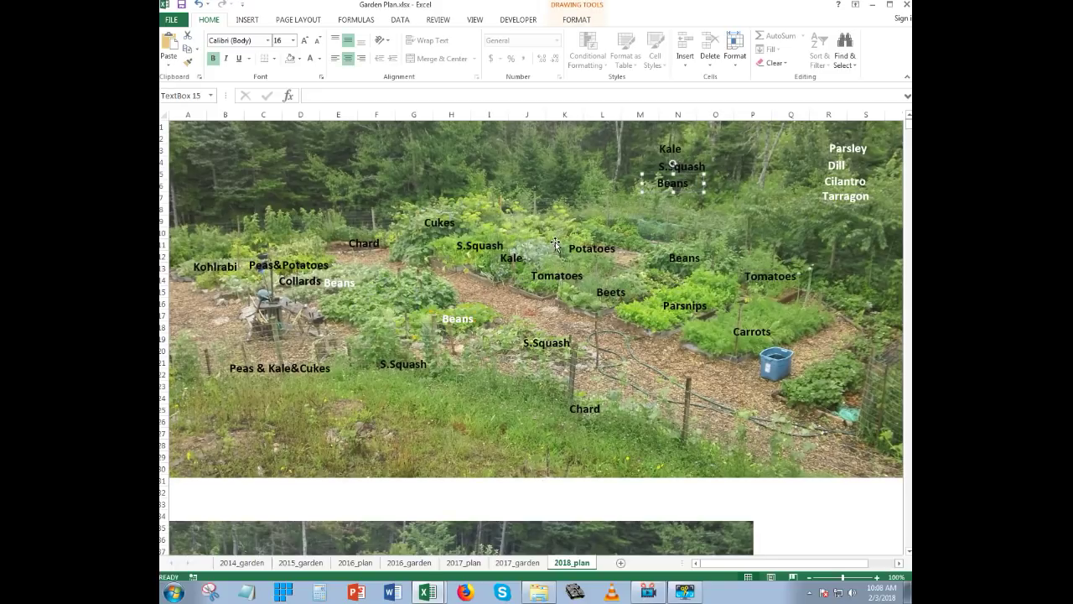
Mark Beet Collection as planned in 2018_seeds and return to the garden plan.
{"action": "key", "text": "alt+Tab"}
{"action": "left_click", "coordinate": [338, 277]}
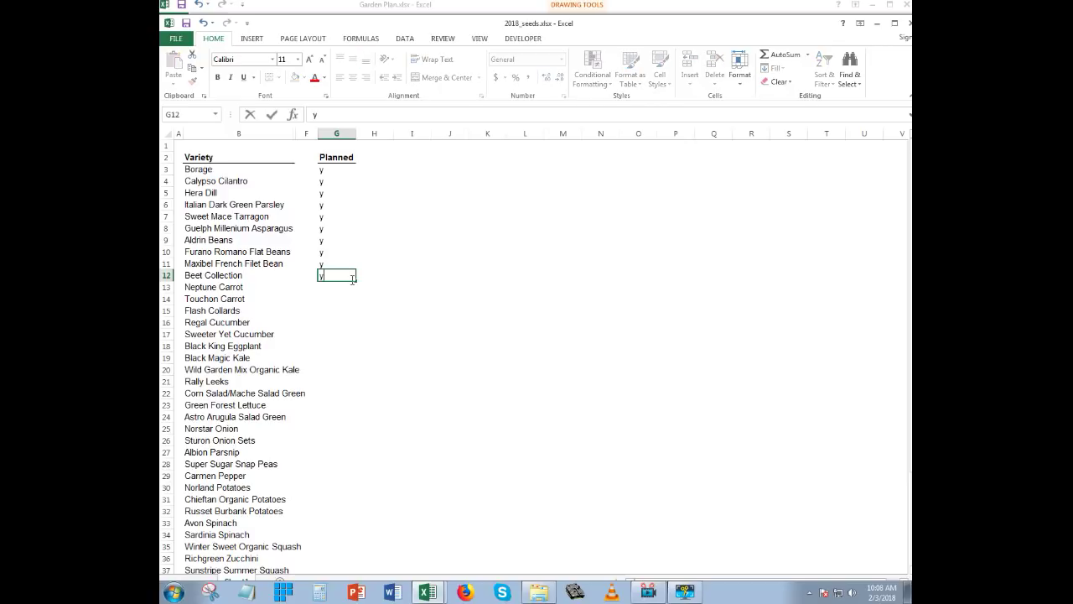
{"action": "left_click", "coordinate": [350, 309]}
{"action": "key", "text": "alt+Tab"}
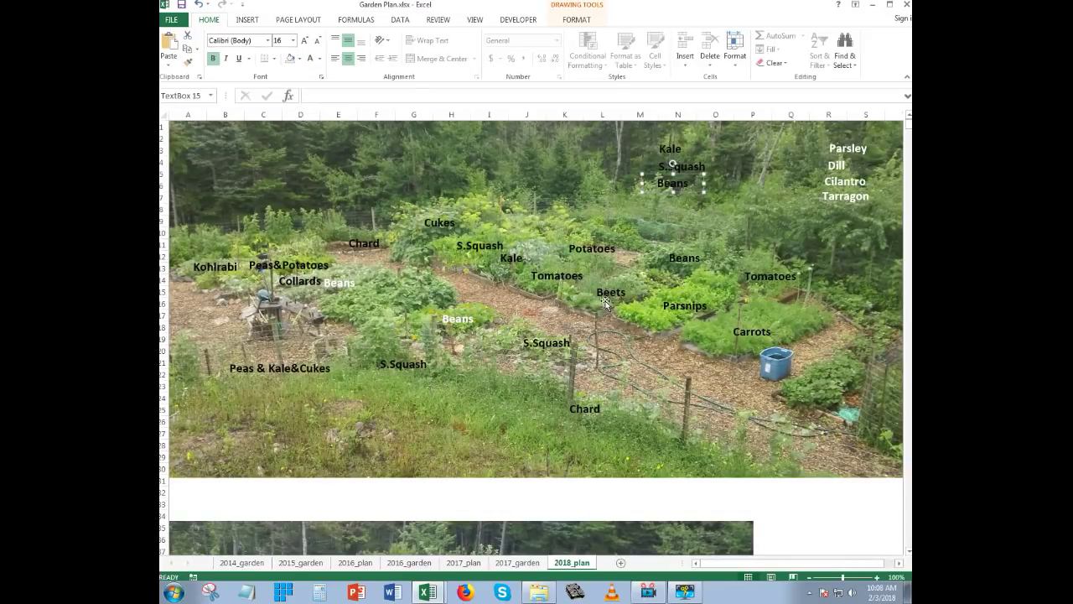
Move Beets below Parsnips, then Parsnips up to the top-right near Parsley.
{"action": "left_click_drag", "start_coordinate": [608, 288], "coordinate": [664, 310]}
{"action": "left_click", "coordinate": [678, 307]}
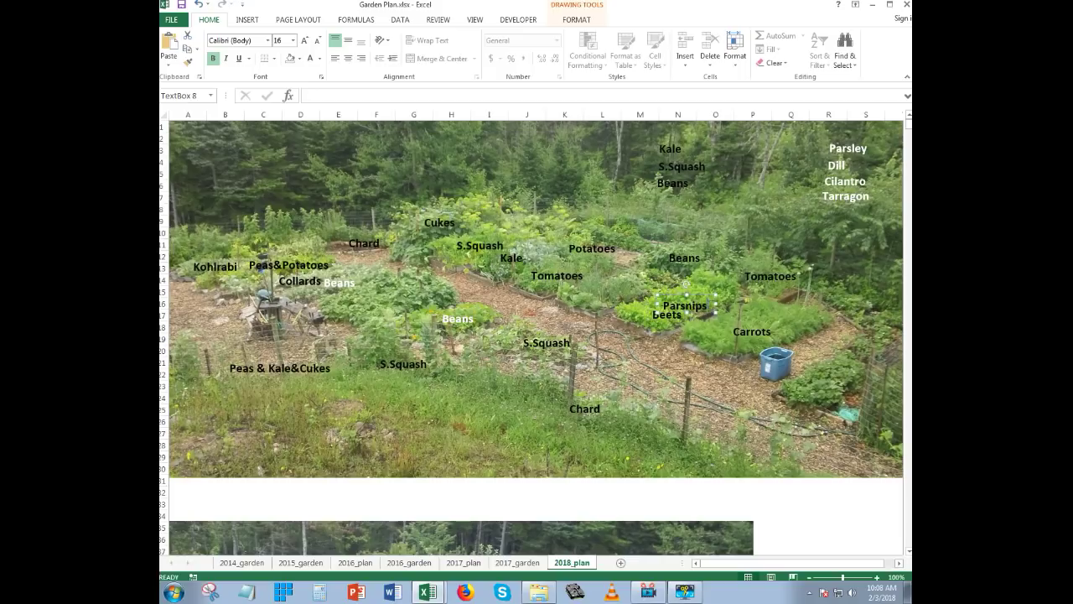
{"action": "left_click_drag", "start_coordinate": [697, 295], "coordinate": [777, 149]}
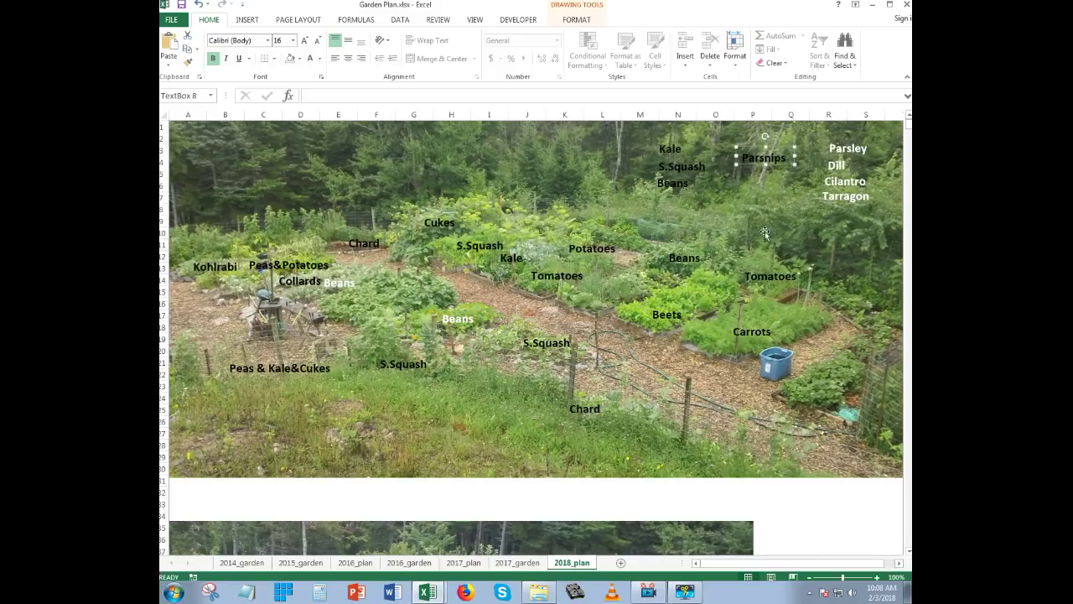
Nudge the Beets label up and make its text white.
{"action": "left_click", "coordinate": [667, 314]}
{"action": "left_click_drag", "start_coordinate": [661, 303], "coordinate": [663, 296]}
{"action": "double_click", "coordinate": [668, 308]}
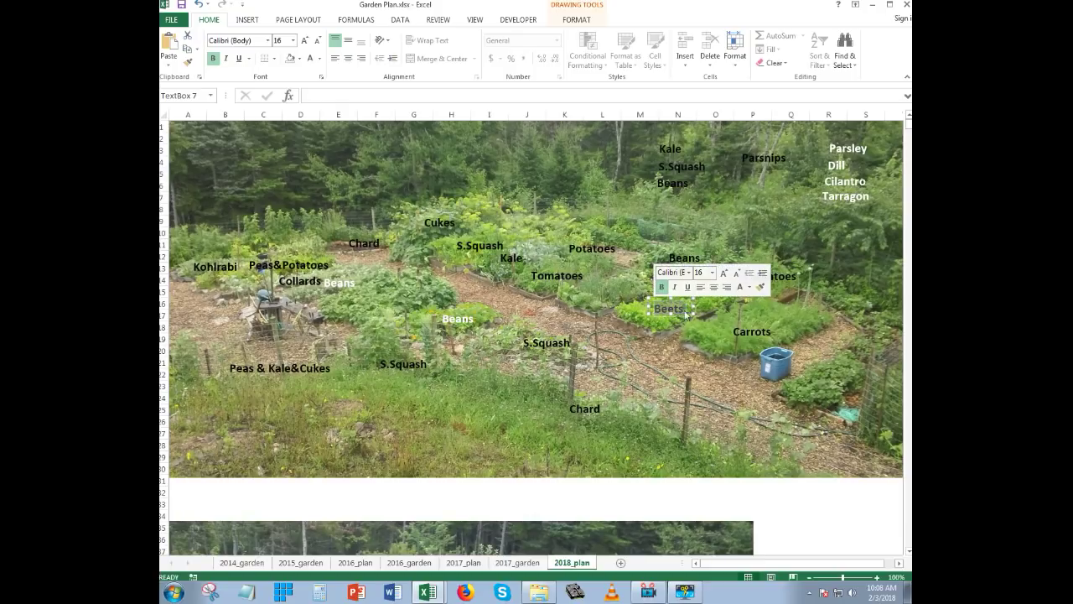
{"action": "left_click", "coordinate": [309, 62]}
{"action": "left_click", "coordinate": [644, 350]}
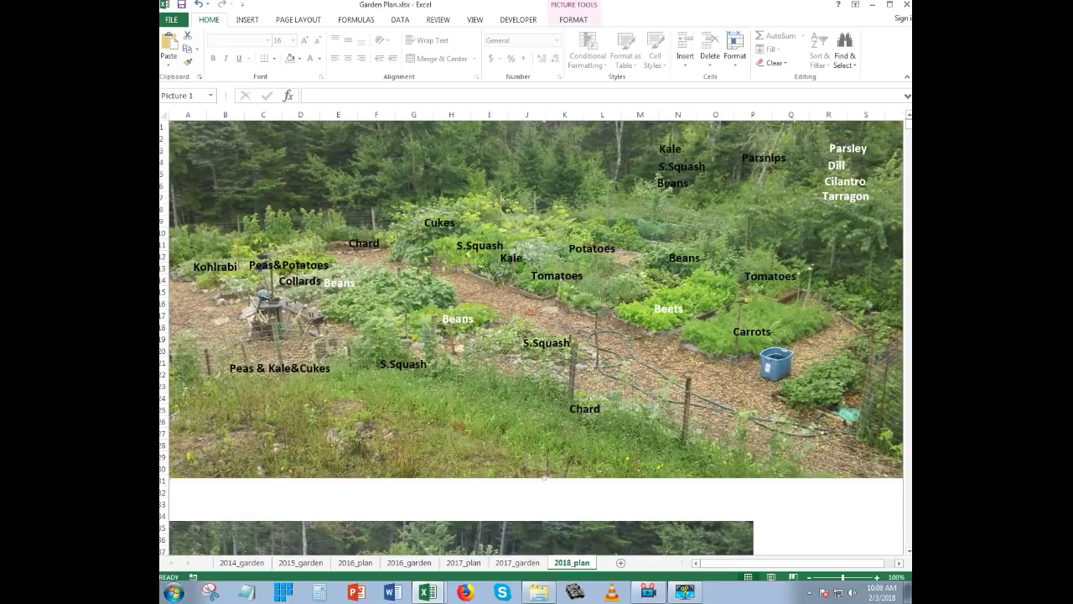
Move Kale to the top of the photo with Tomatoes just below it.
{"action": "left_click", "coordinate": [517, 263]}
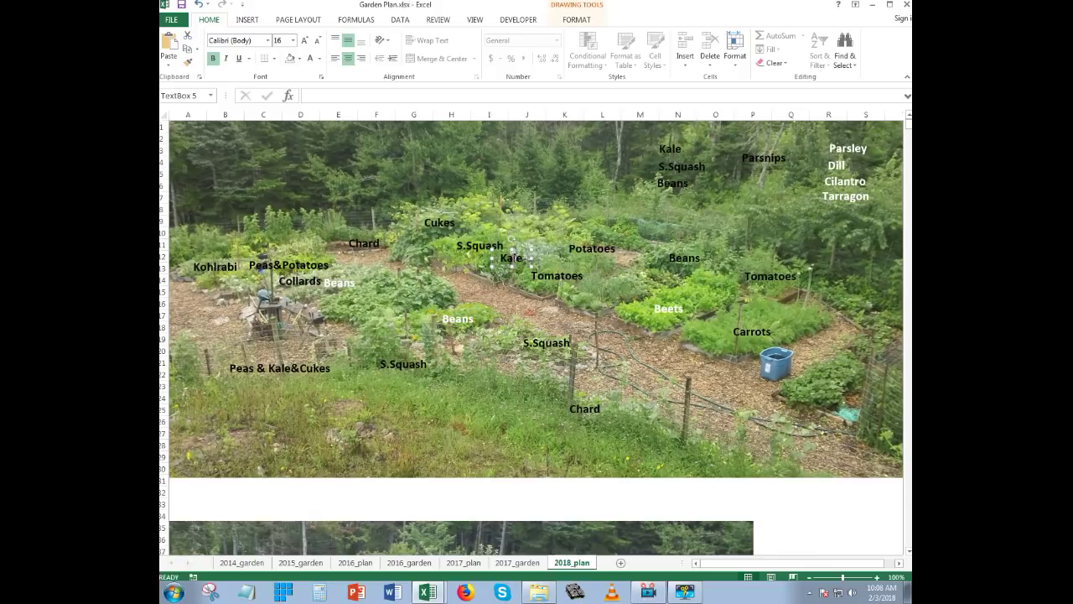
{"action": "left_click_drag", "start_coordinate": [520, 251], "coordinate": [584, 149]}
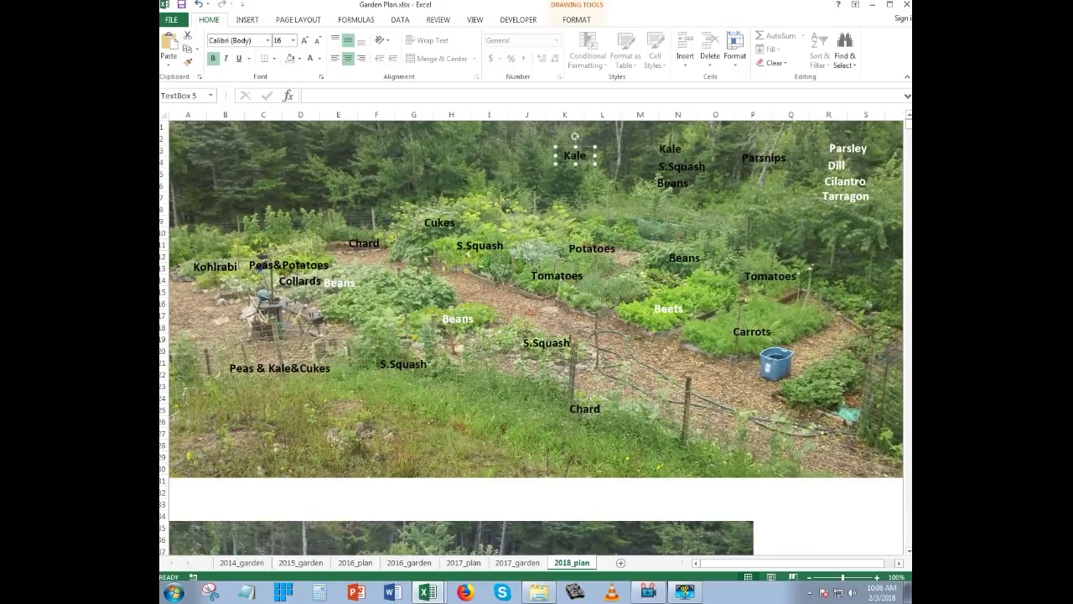
{"action": "left_click", "coordinate": [554, 271]}
{"action": "left_click_drag", "start_coordinate": [554, 270], "coordinate": [548, 166]}
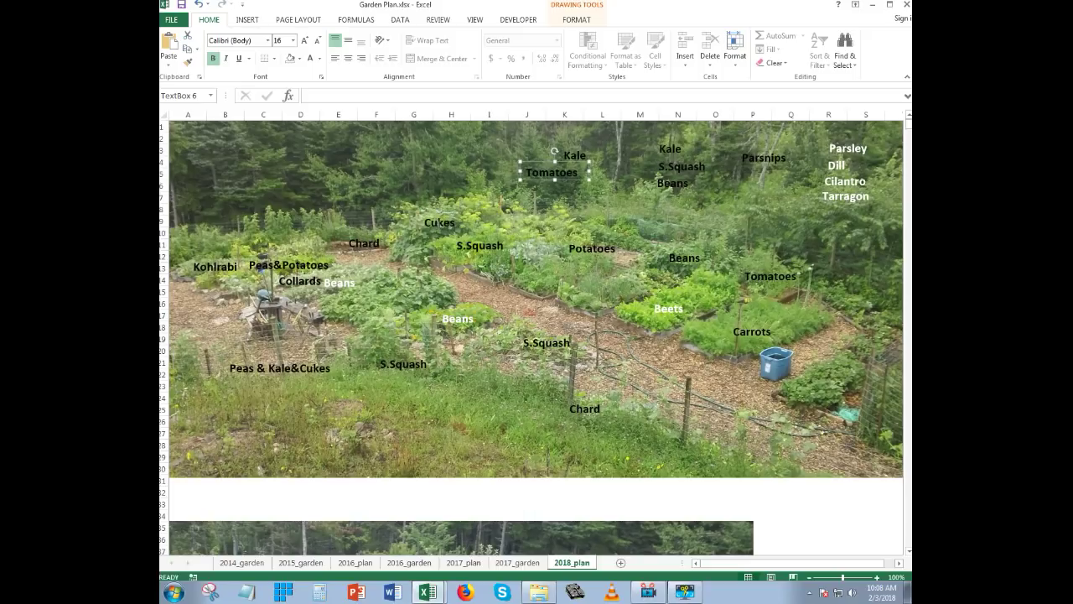
Move the Cukes label beside S.Squash.
{"action": "left_click", "coordinate": [428, 234]}
{"action": "mouse_move", "coordinate": [427, 233]}
{"action": "left_mouse_down"}
{"action": "mouse_move", "coordinate": [474, 258]}
{"action": "mouse_move", "coordinate": [418, 231]}
{"action": "mouse_move", "coordinate": [429, 232]}
{"action": "left_mouse_up"}
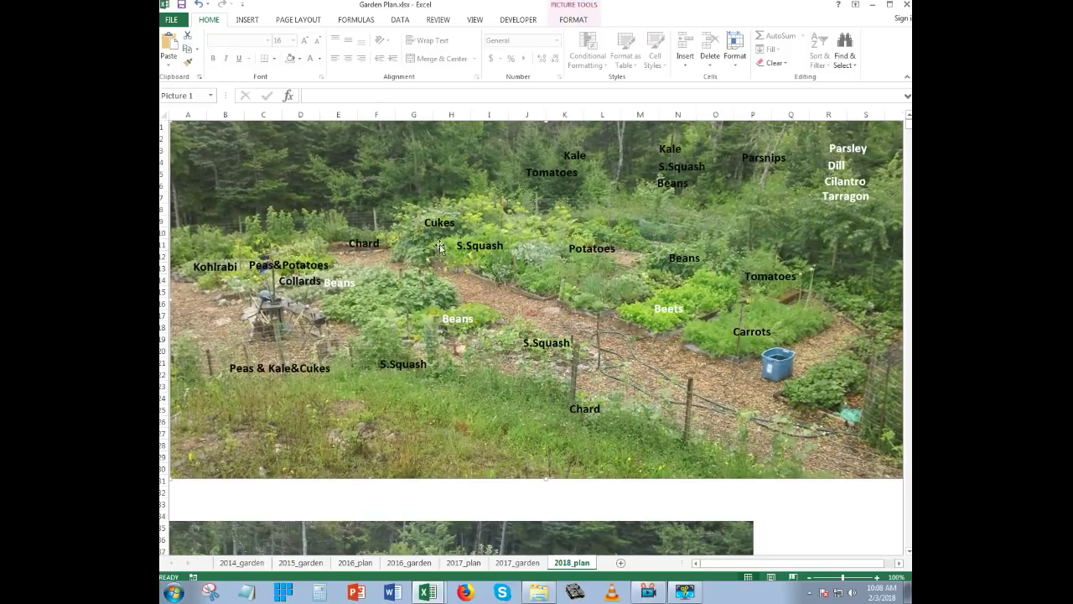
{"action": "left_click", "coordinate": [438, 217]}
{"action": "left_click_drag", "start_coordinate": [435, 216], "coordinate": [578, 267]}
{"action": "left_click", "coordinate": [485, 247]}
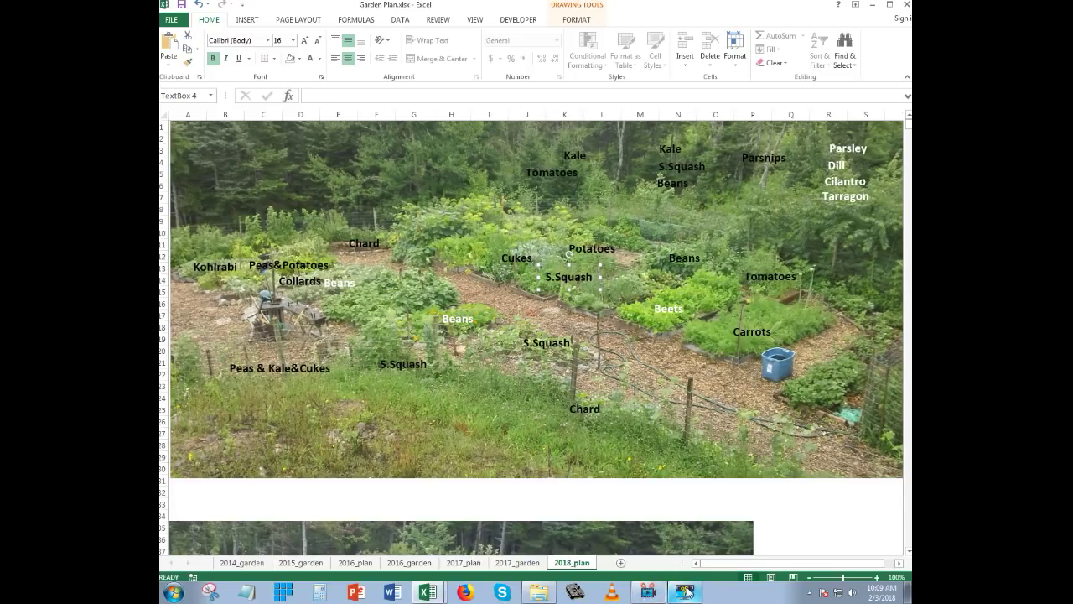
Click the sheet near the bottom of the garden photo.
{"action": "left_click", "coordinate": [659, 599]}
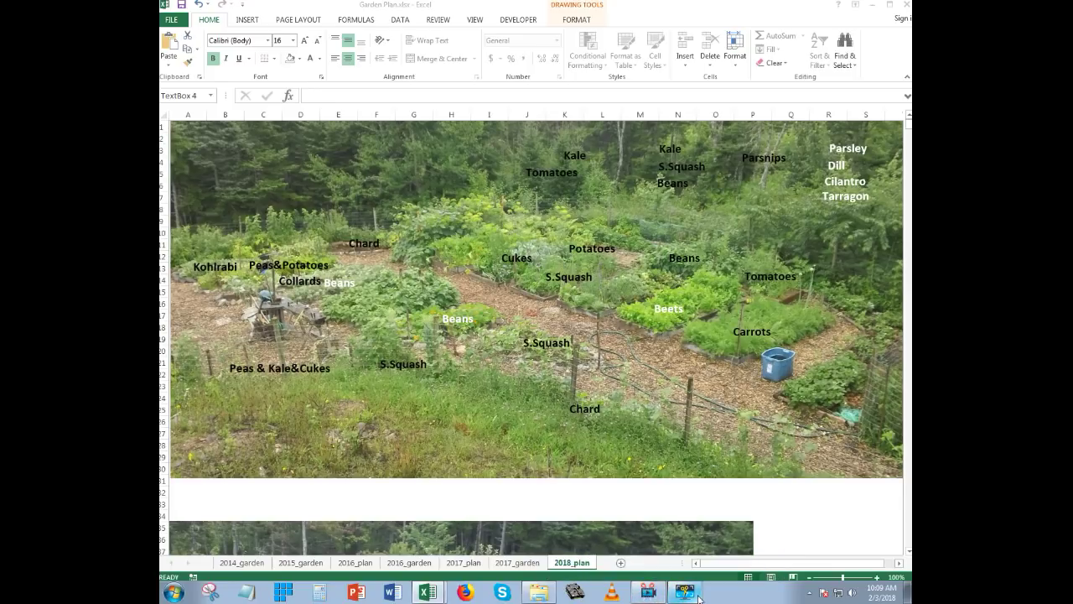
Click in the lower right of the 2018_plan sheet.
{"action": "left_click", "coordinate": [800, 528]}
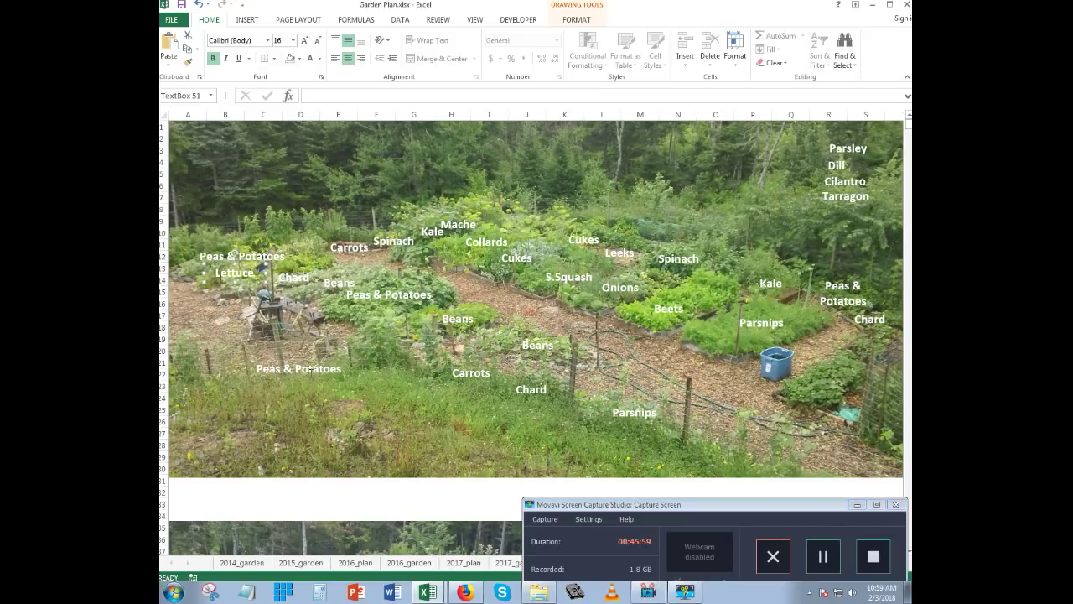
{"action": "left_click", "coordinate": [313, 369]}
{"action": "left_click", "coordinate": [843, 291]}
{"action": "left_click", "coordinate": [268, 251]}
{"action": "left_click", "coordinate": [227, 285]}
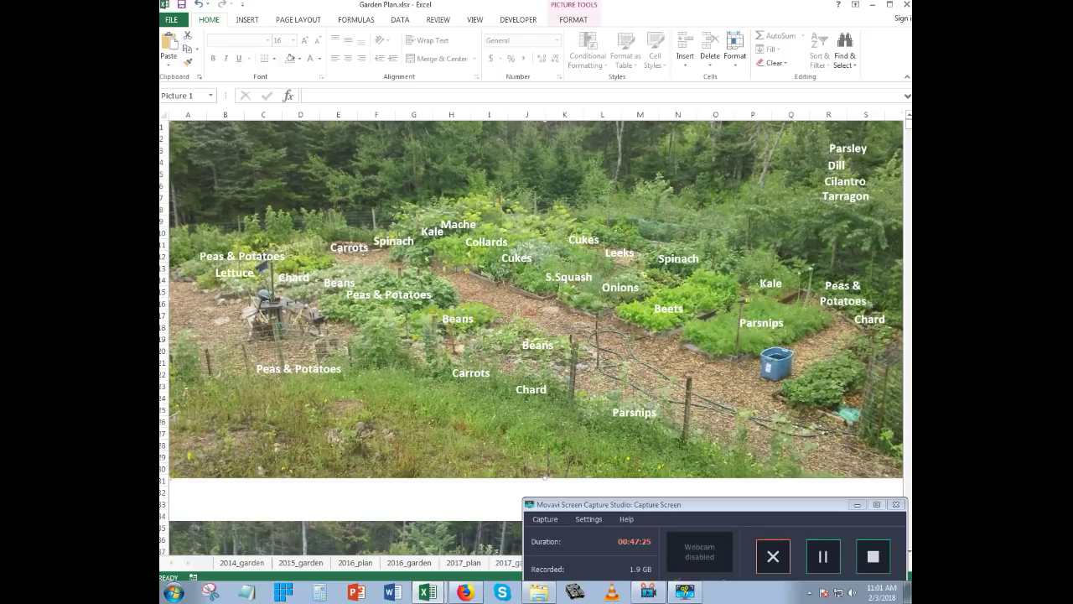
{"action": "left_click", "coordinate": [840, 288]}
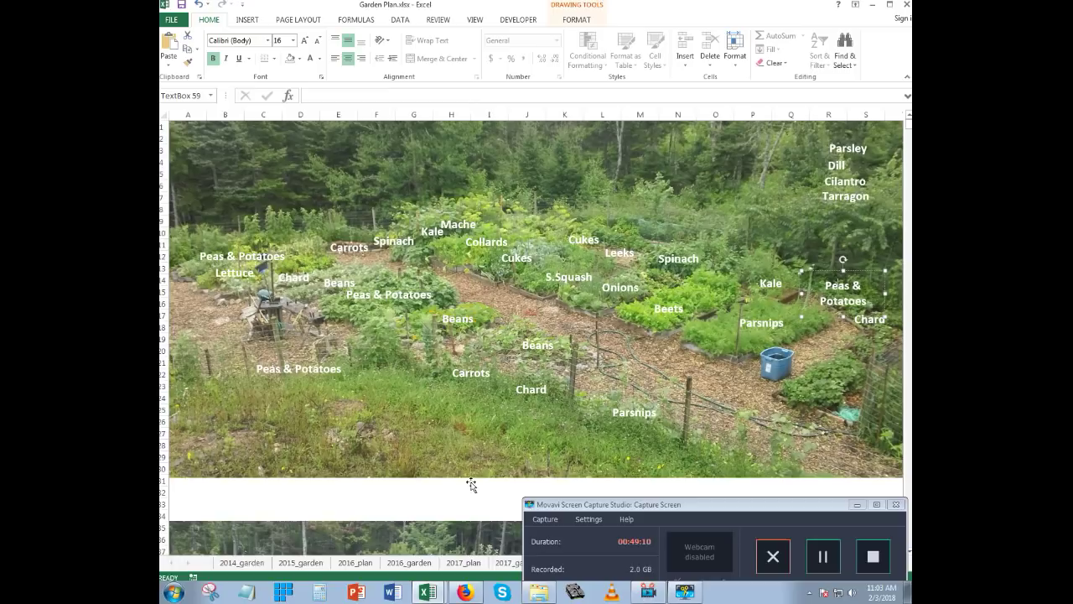
Scroll between the lower photo's crop labels (Tomatoes, Leeks, Onions, Borage) and the upper labeled photo.
{"action": "scroll", "coordinate": [472, 486], "scroll_direction": "down", "scroll_amount": 6}
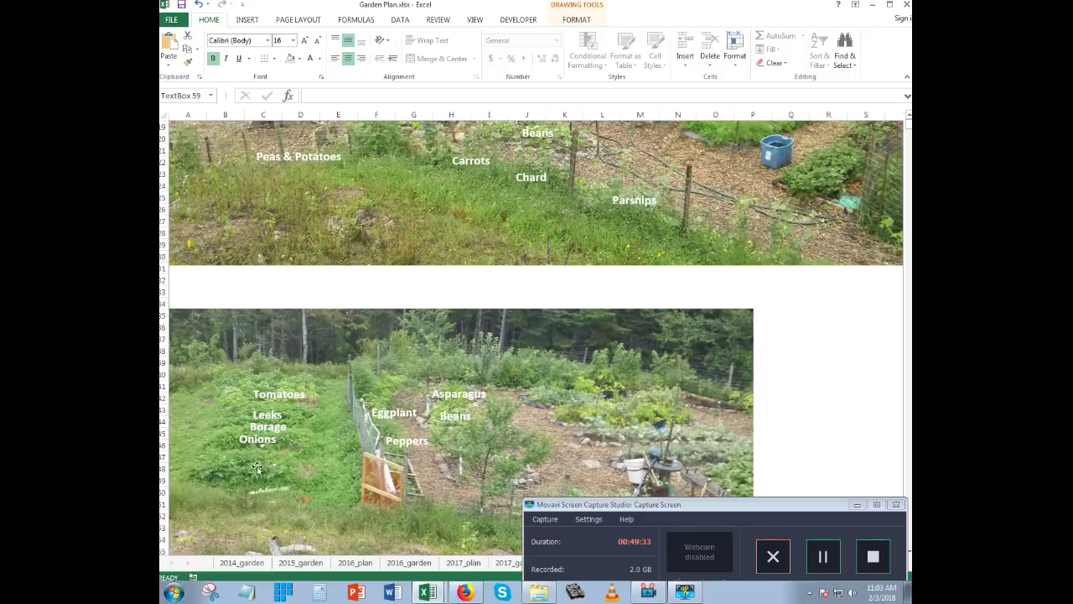
{"action": "scroll", "coordinate": [260, 467], "scroll_direction": "up", "scroll_amount": 6}
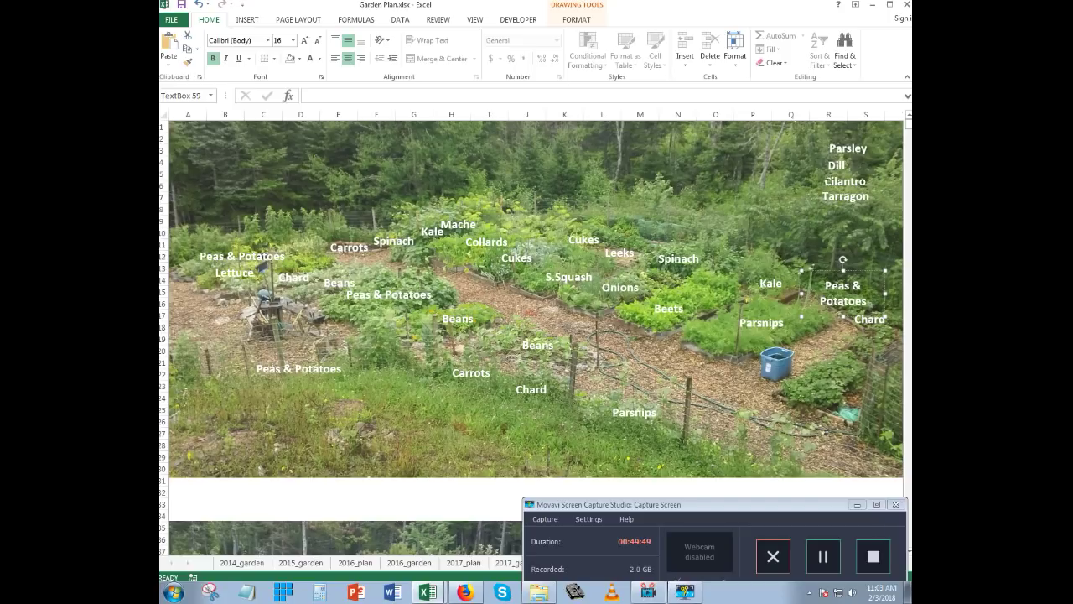
{"action": "scroll", "coordinate": [259, 359], "scroll_direction": "down", "scroll_amount": 9}
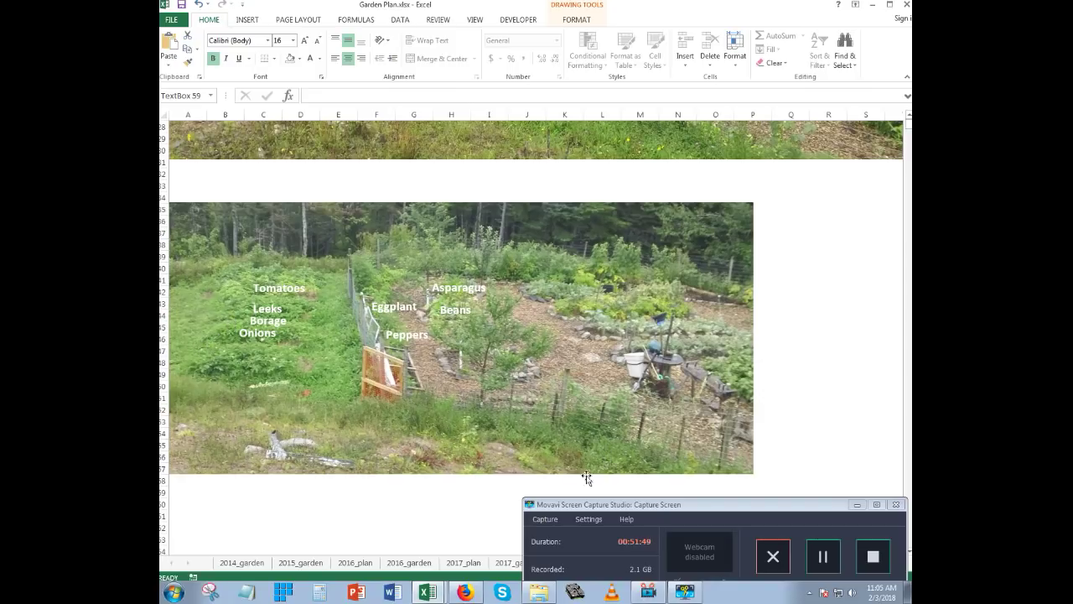
{"action": "scroll", "coordinate": [430, 230], "scroll_direction": "up", "scroll_amount": 8}
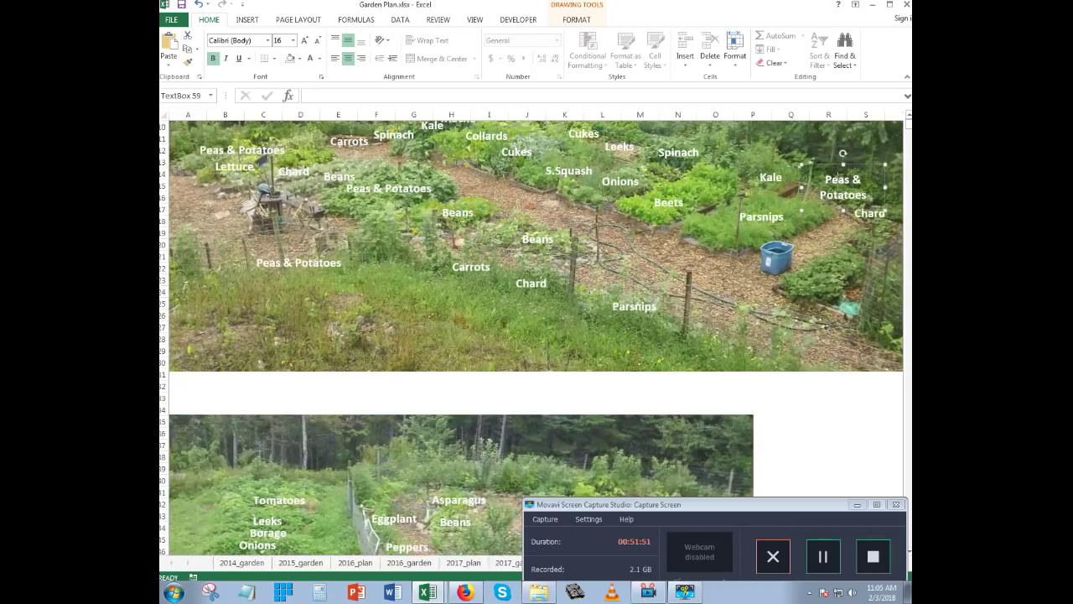